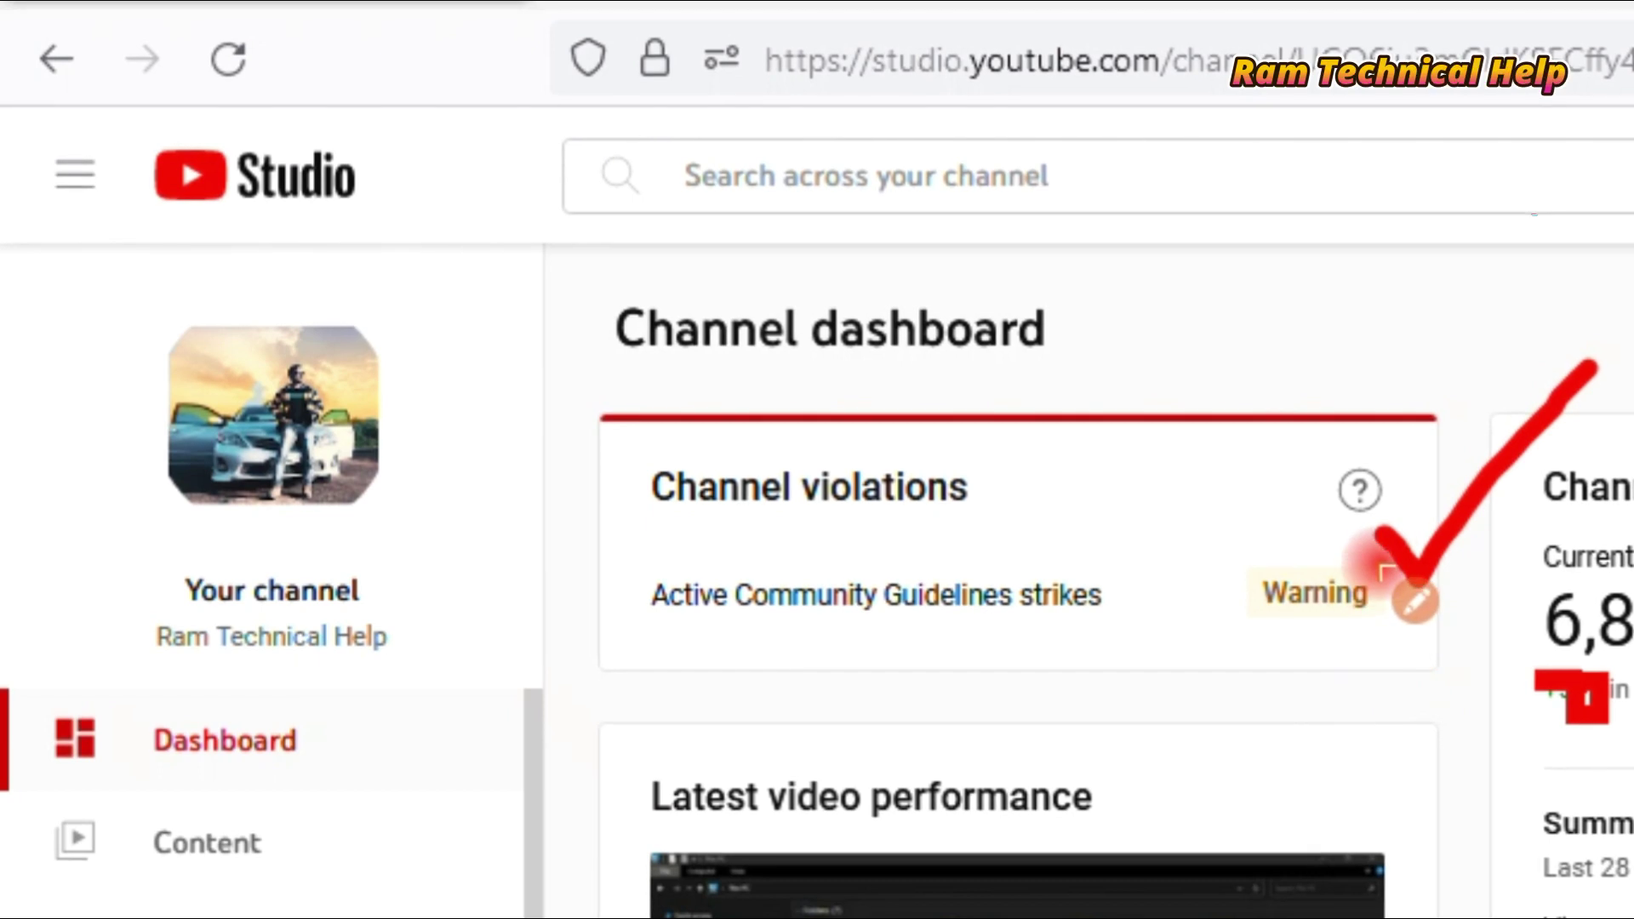
# Open the channel's Community Guidelines warning and begin the review of the content removed on May 1, 2023
pyautogui.moveTo(1390, 547)
pyautogui.mouseDown()
pyautogui.moveTo(1247, 528)
pyautogui.moveTo(1215, 651)
pyautogui.moveTo(1379, 672)
pyautogui.moveTo(1452, 602)
pyautogui.moveTo(1400, 575)
pyautogui.mouseUp()
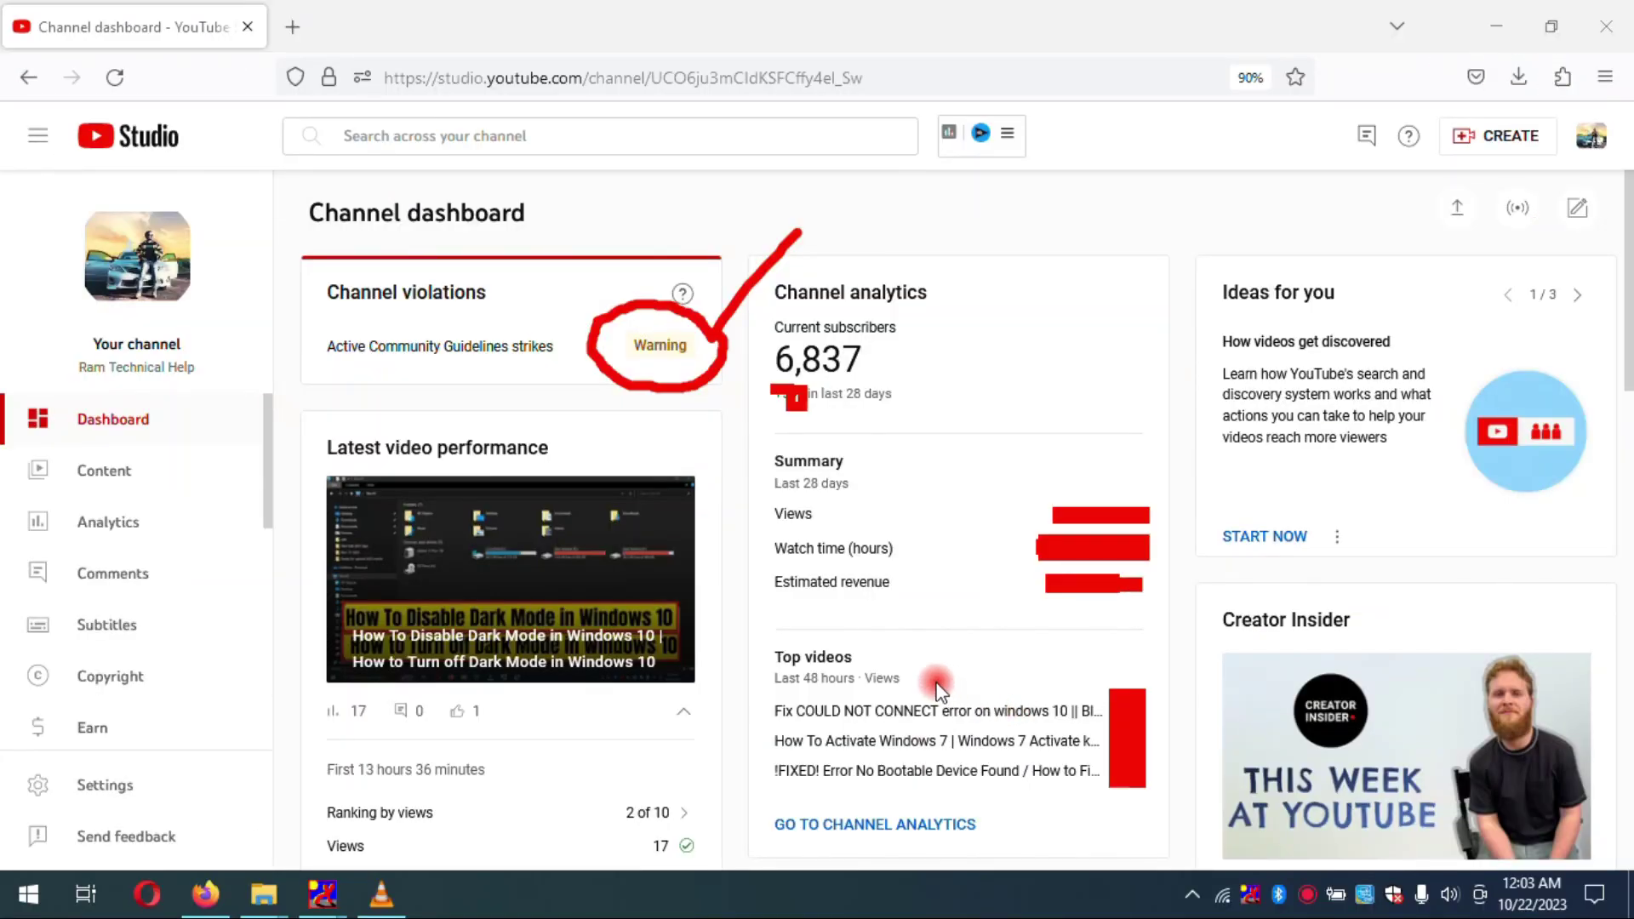
pyautogui.click(672, 351)
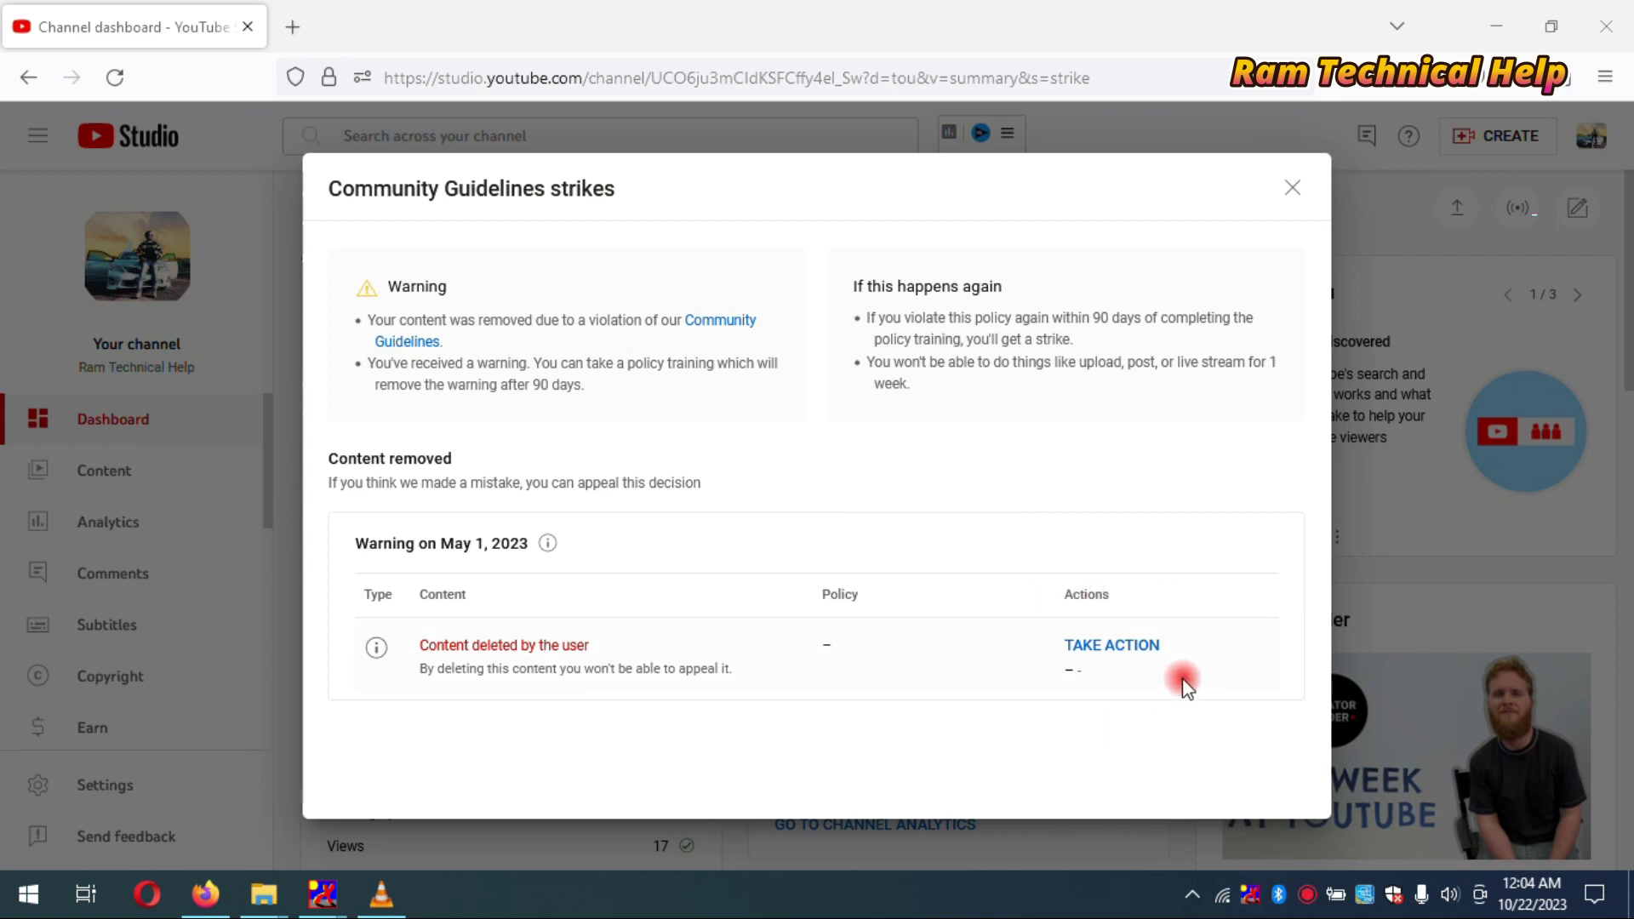
pyautogui.click(1124, 647)
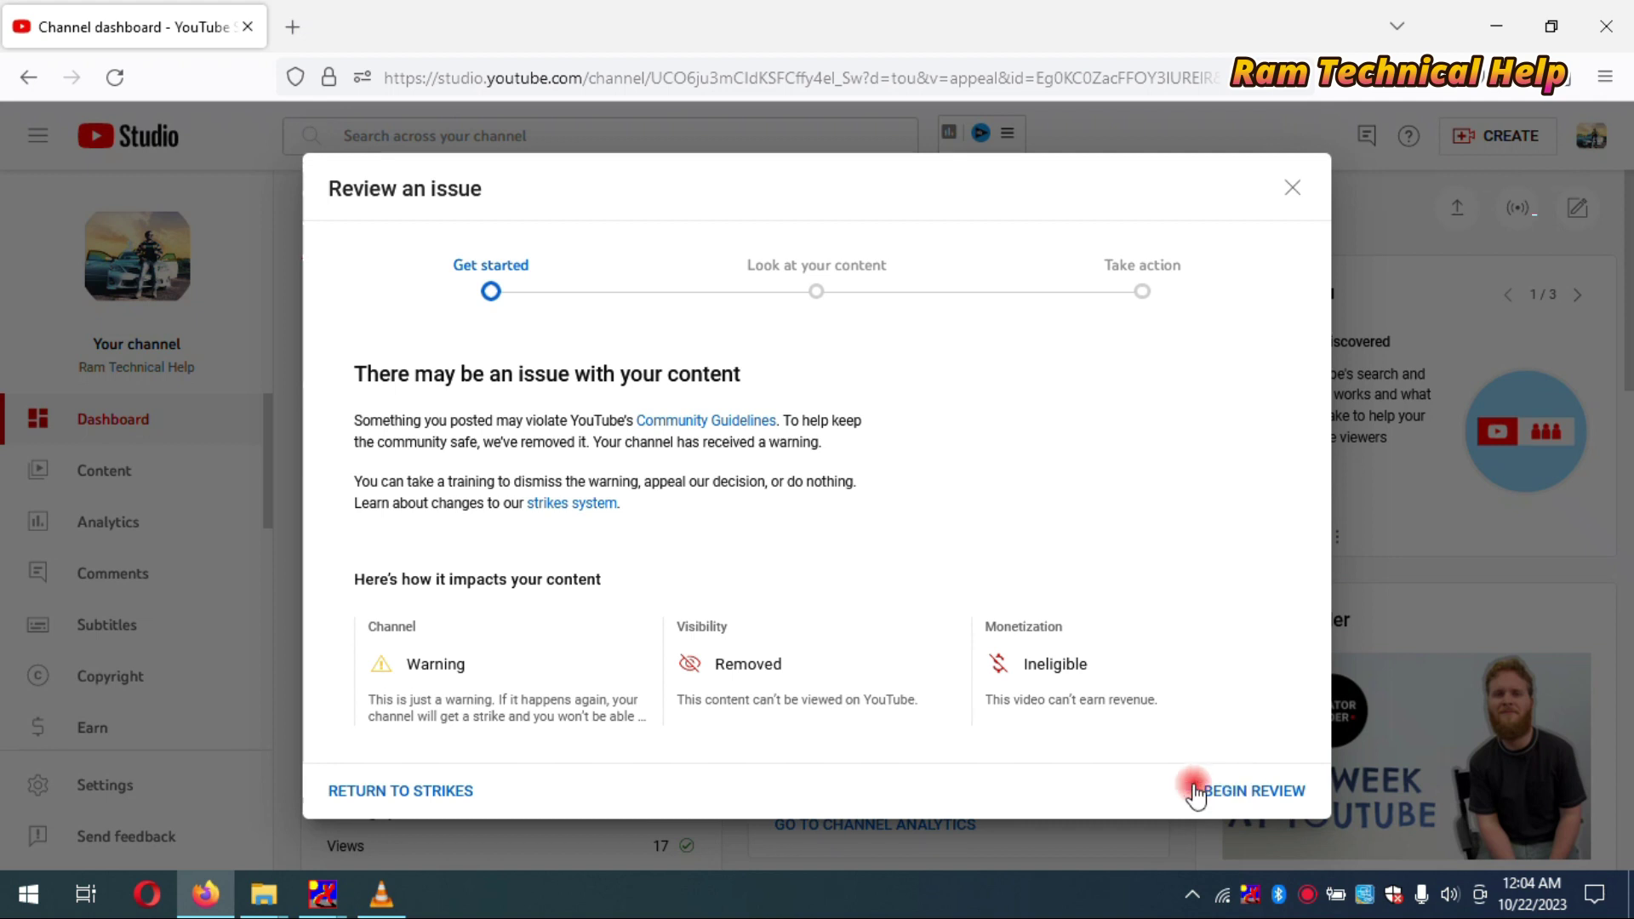
pyautogui.click(445, 790)
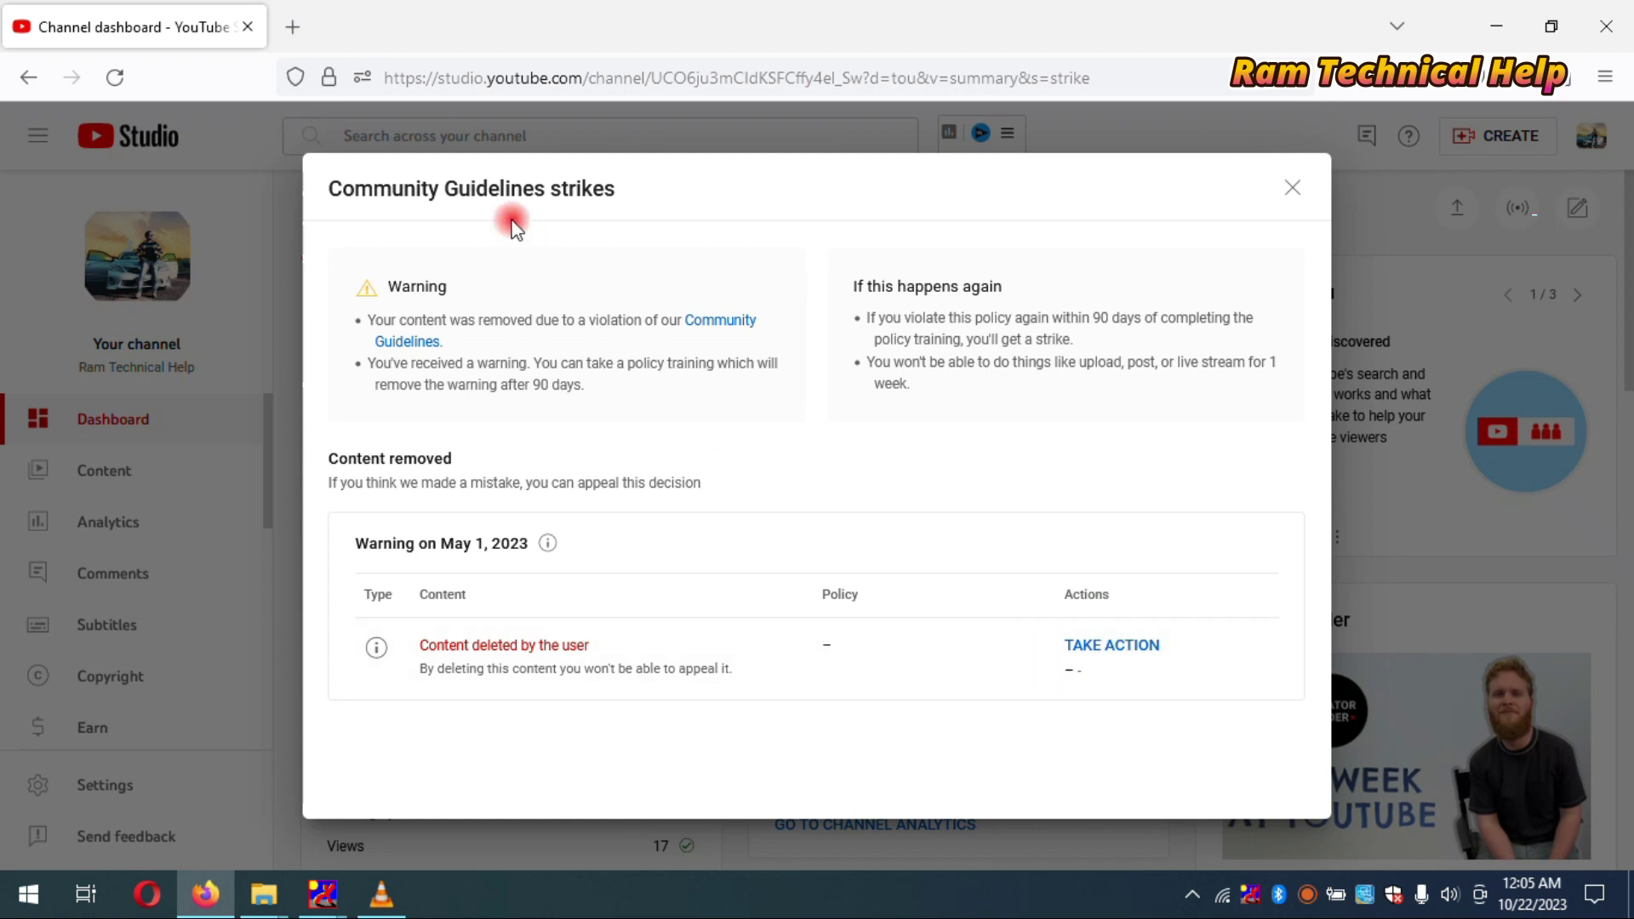
pyautogui.click(1115, 647)
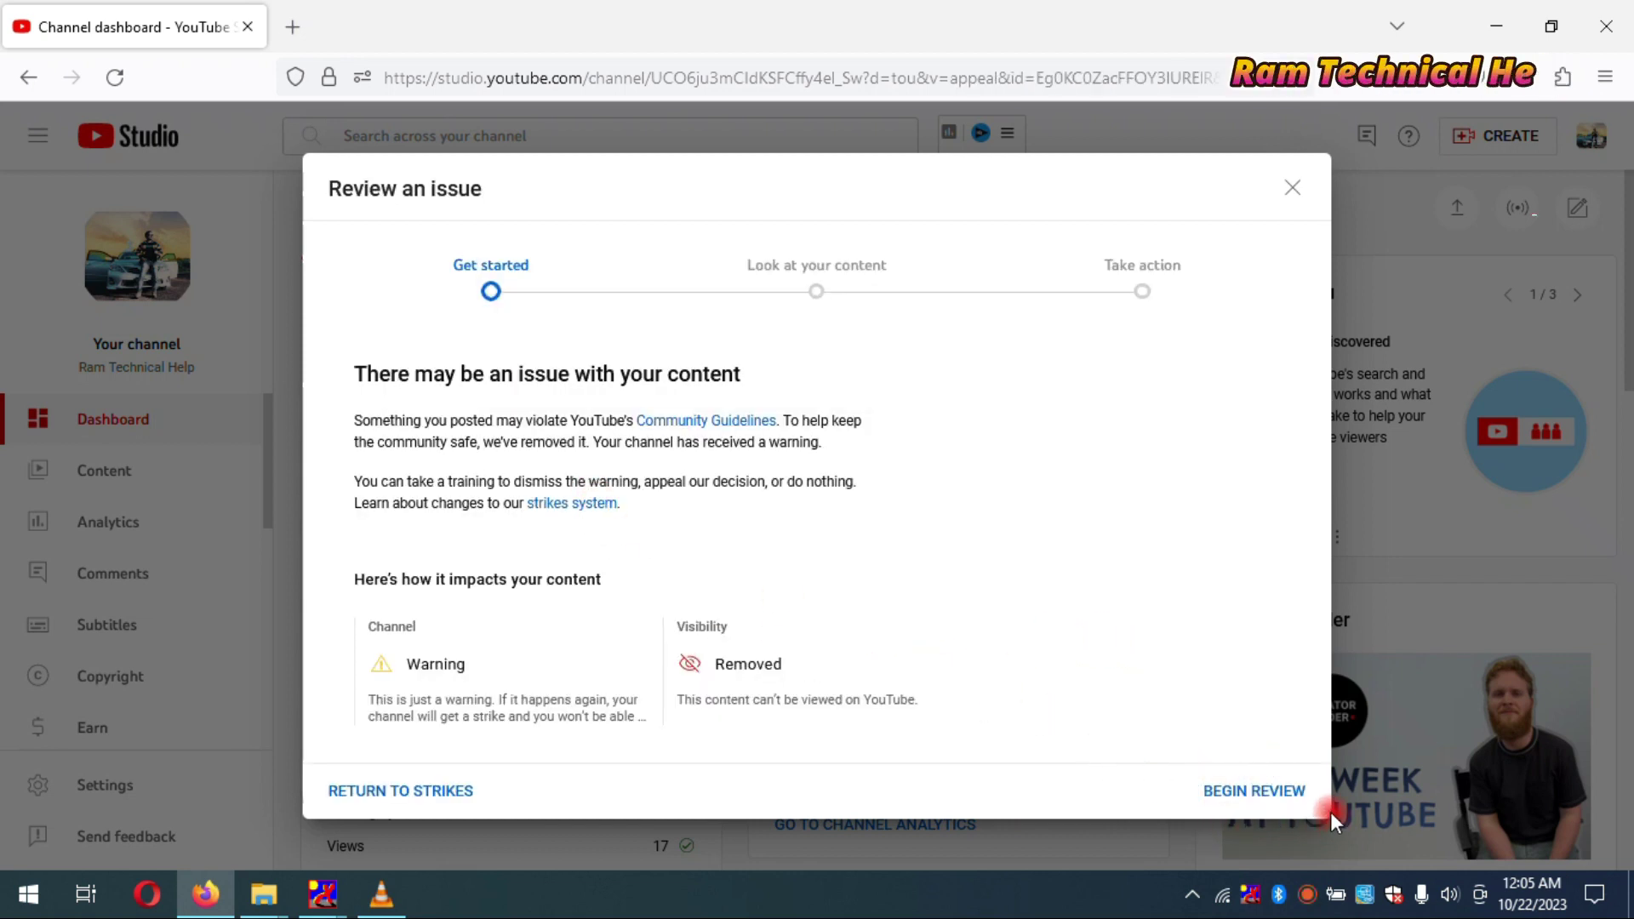
pyautogui.click(1264, 791)
pyautogui.click(1265, 787)
pyautogui.click(1215, 792)
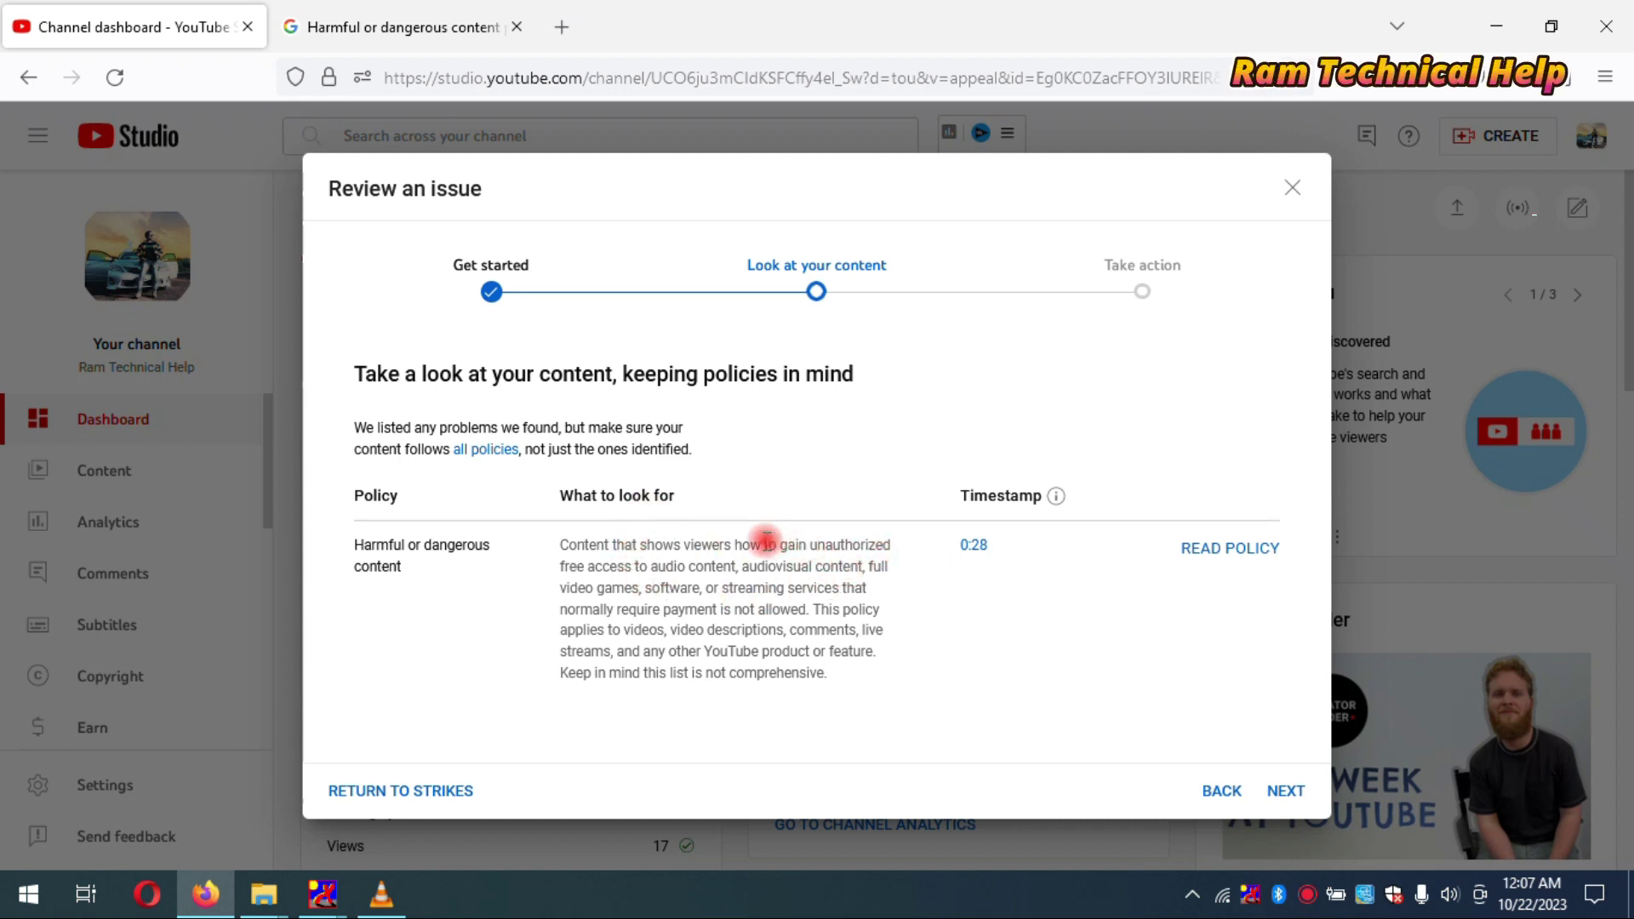
# Read what the Harmful or dangerous content policy flags, proceed to the action stage and start the policy training
pyautogui.moveTo(649, 566); pyautogui.dragTo(865, 681)
pyautogui.click(865, 681)
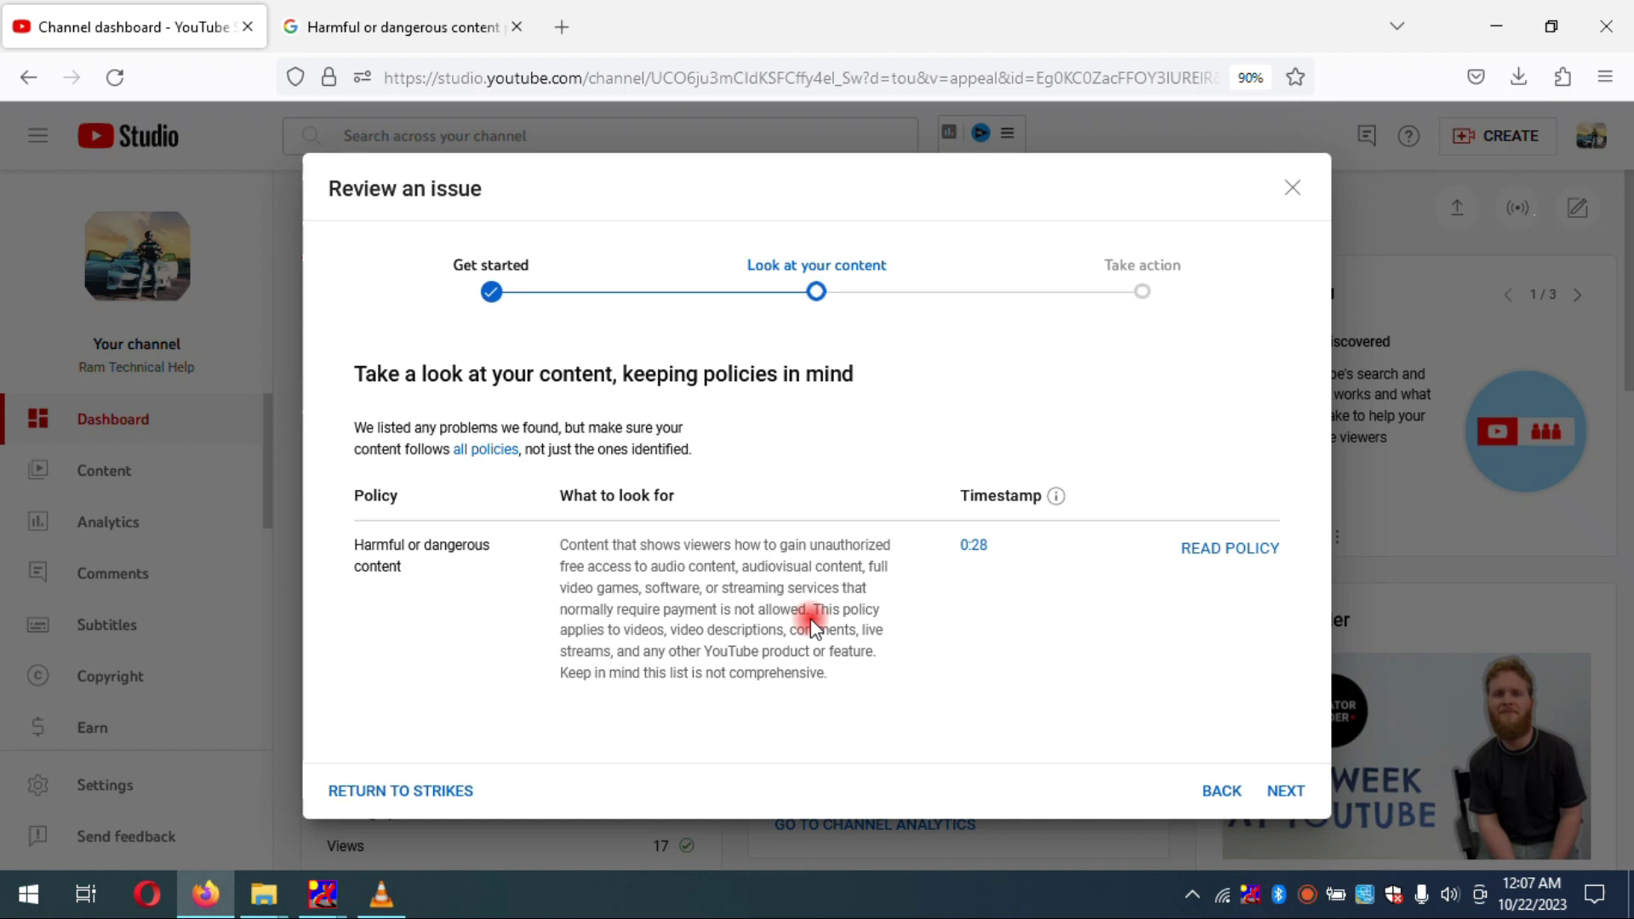
pyautogui.click(1285, 791)
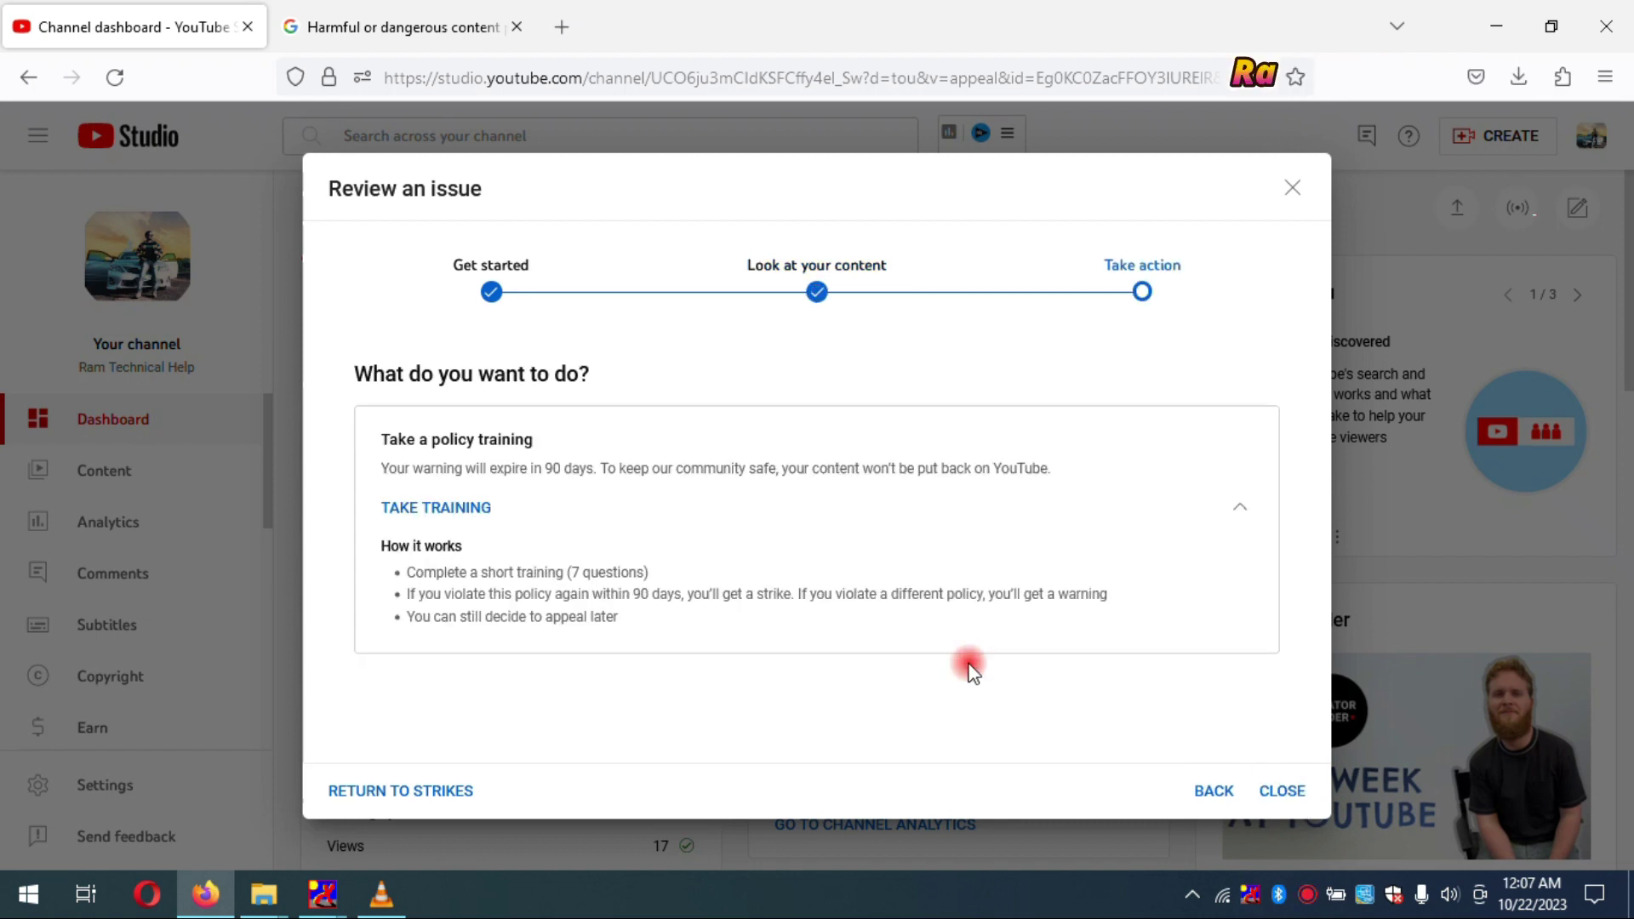
pyautogui.click(473, 509)
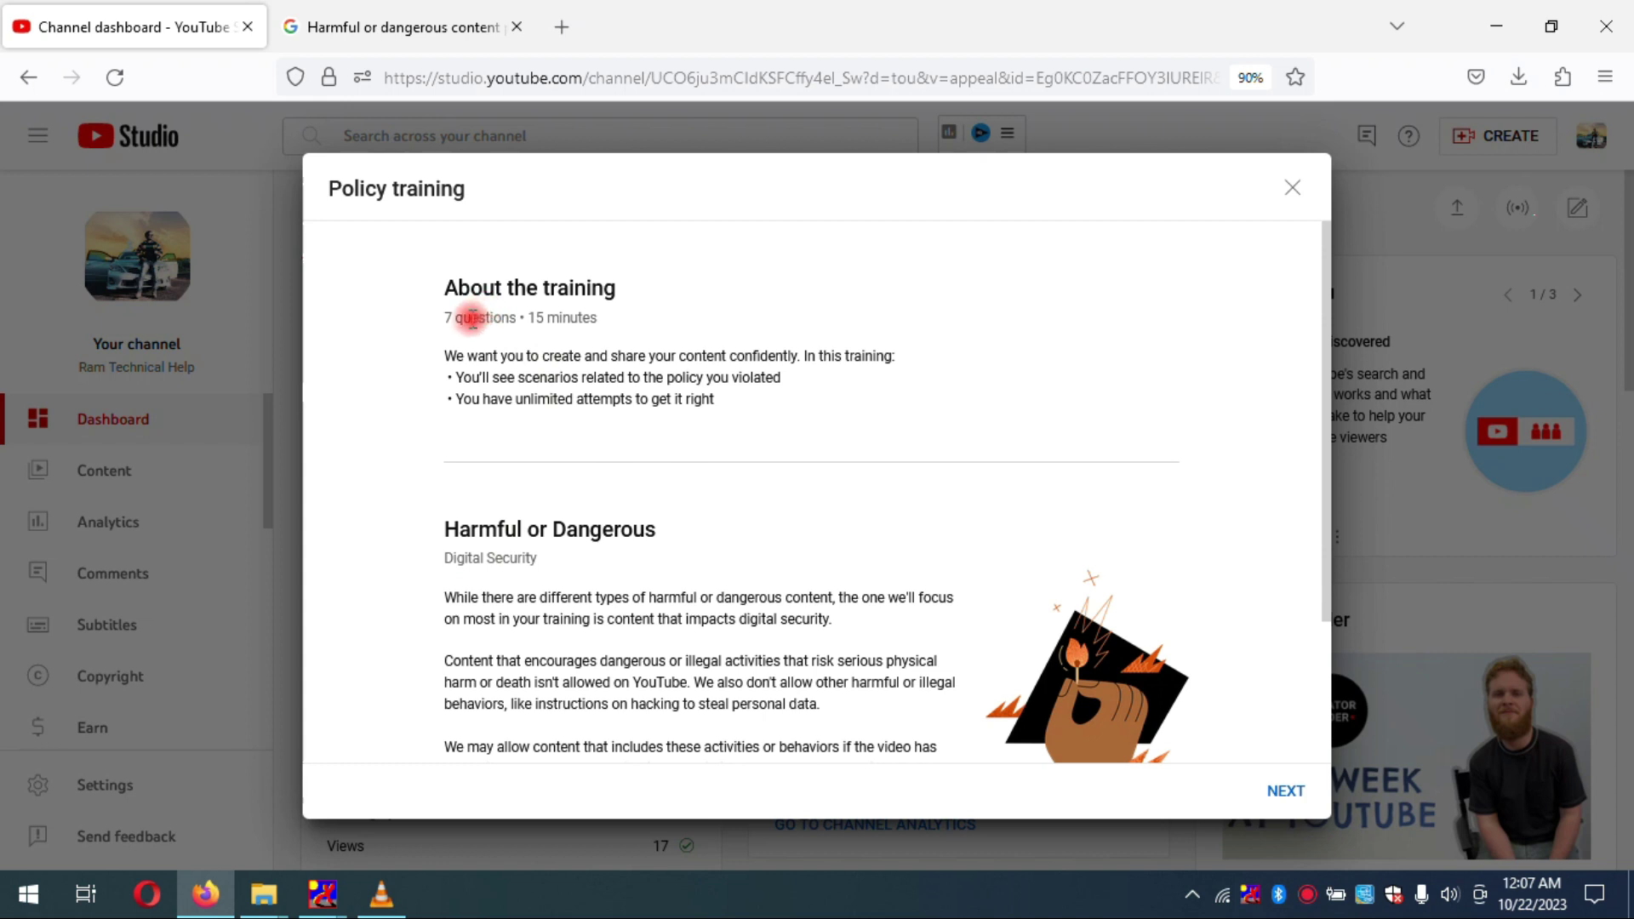
# Read the training overview and the Harmful or Dangerous introduction, and continue to question 1
pyautogui.moveTo(442, 319); pyautogui.dragTo(616, 322)
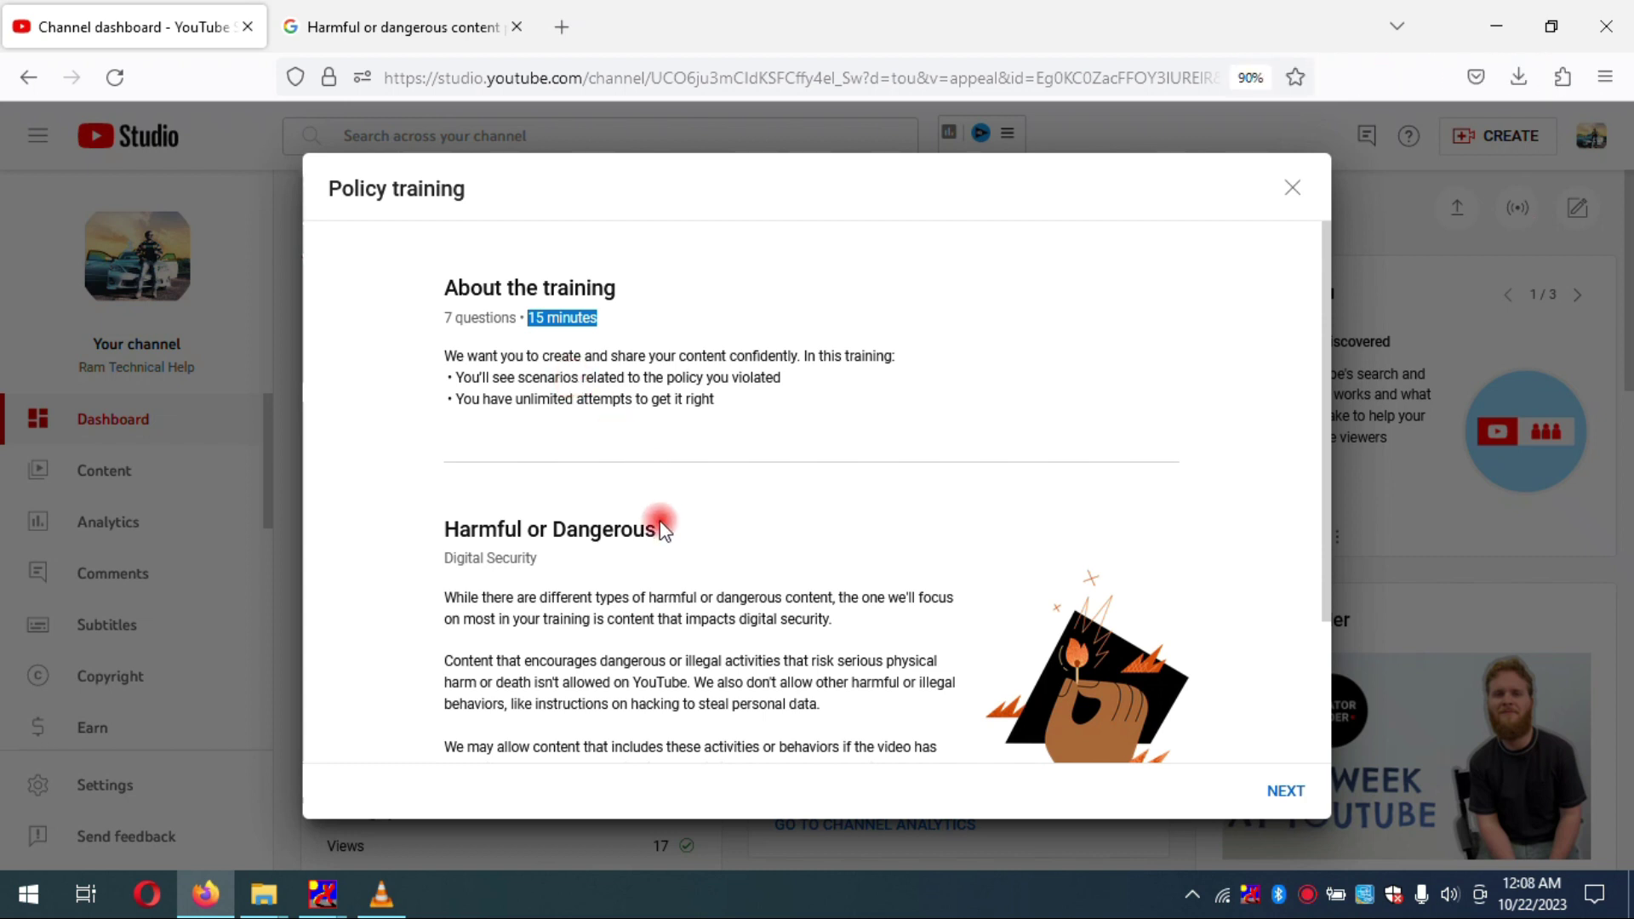
pyautogui.scroll(-2, 676, 574)
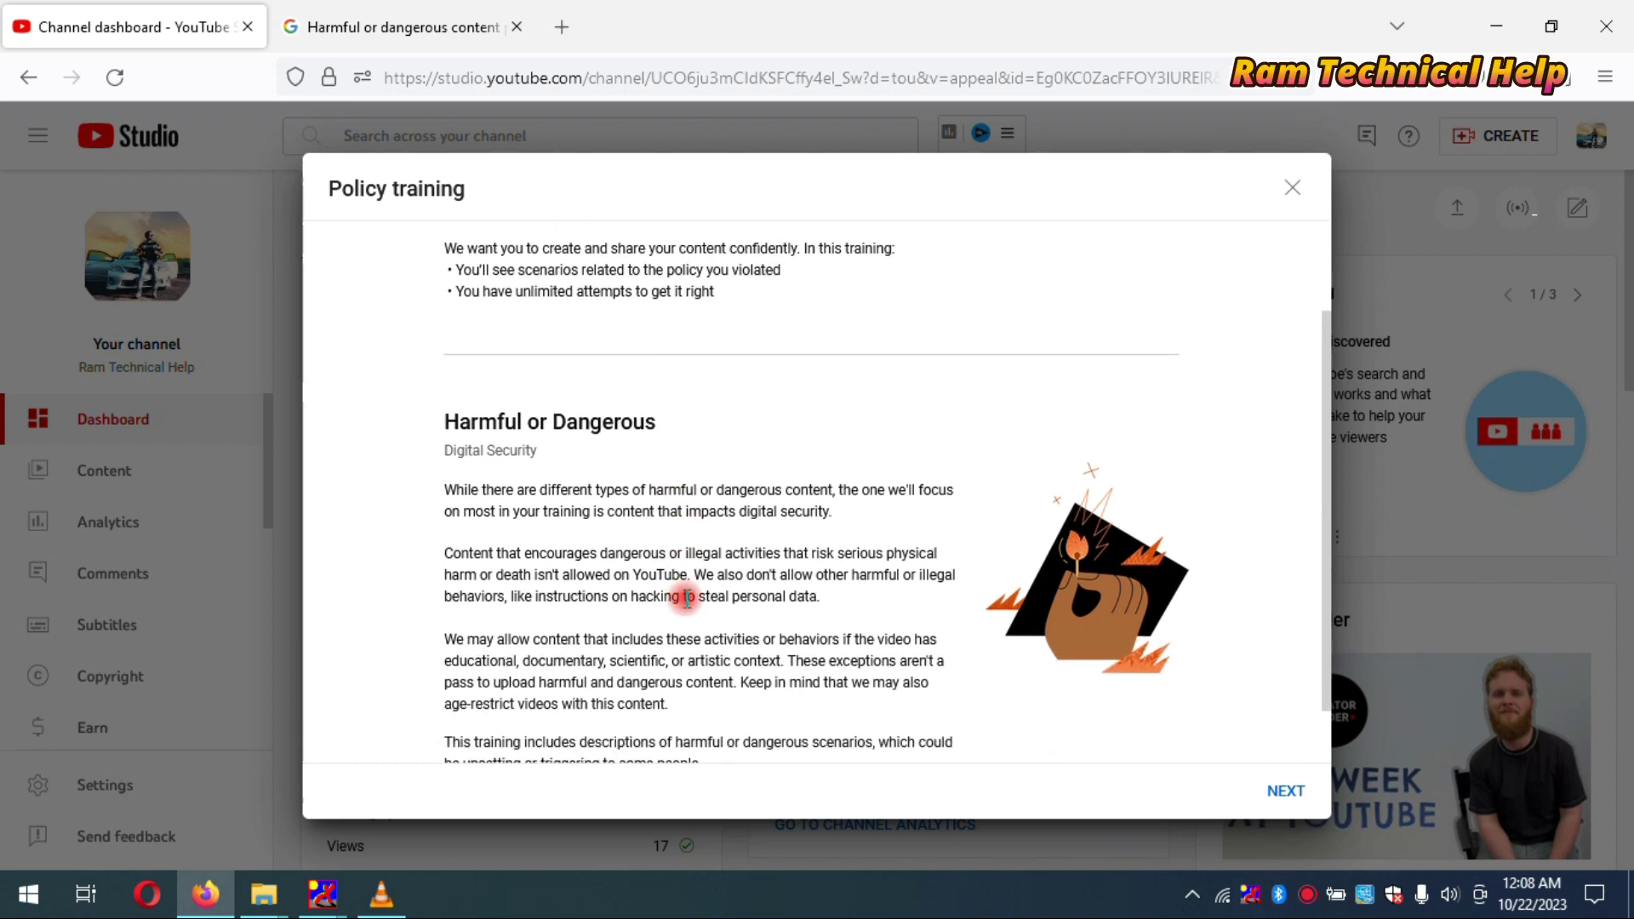
pyautogui.scroll(-1, 689, 608)
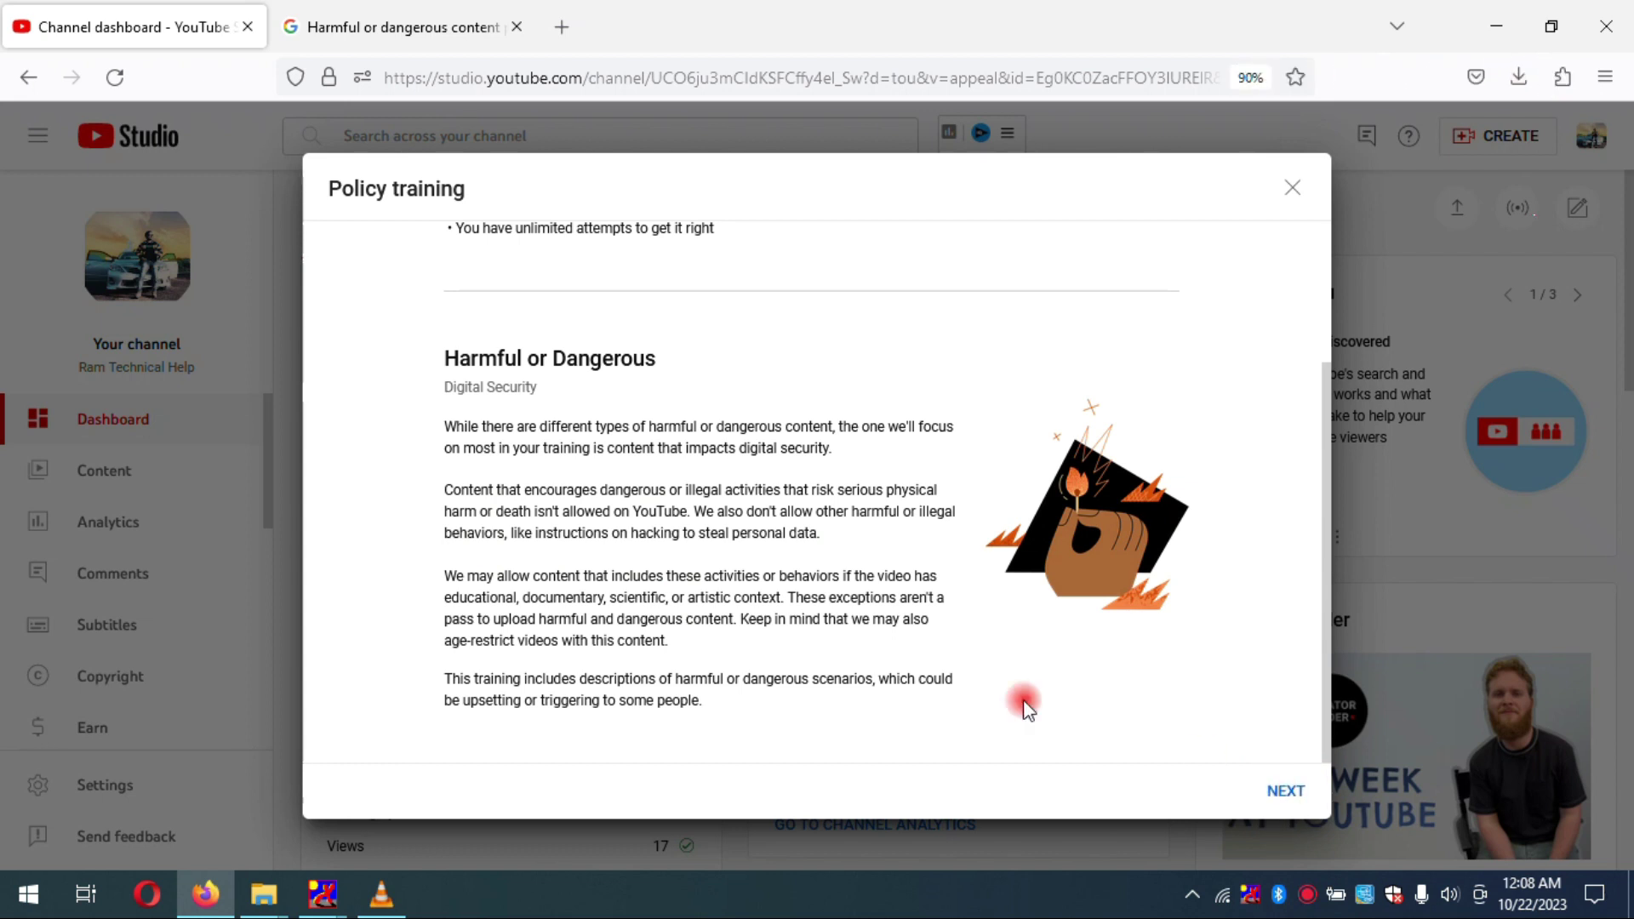
pyautogui.moveTo(446, 354); pyautogui.dragTo(728, 713)
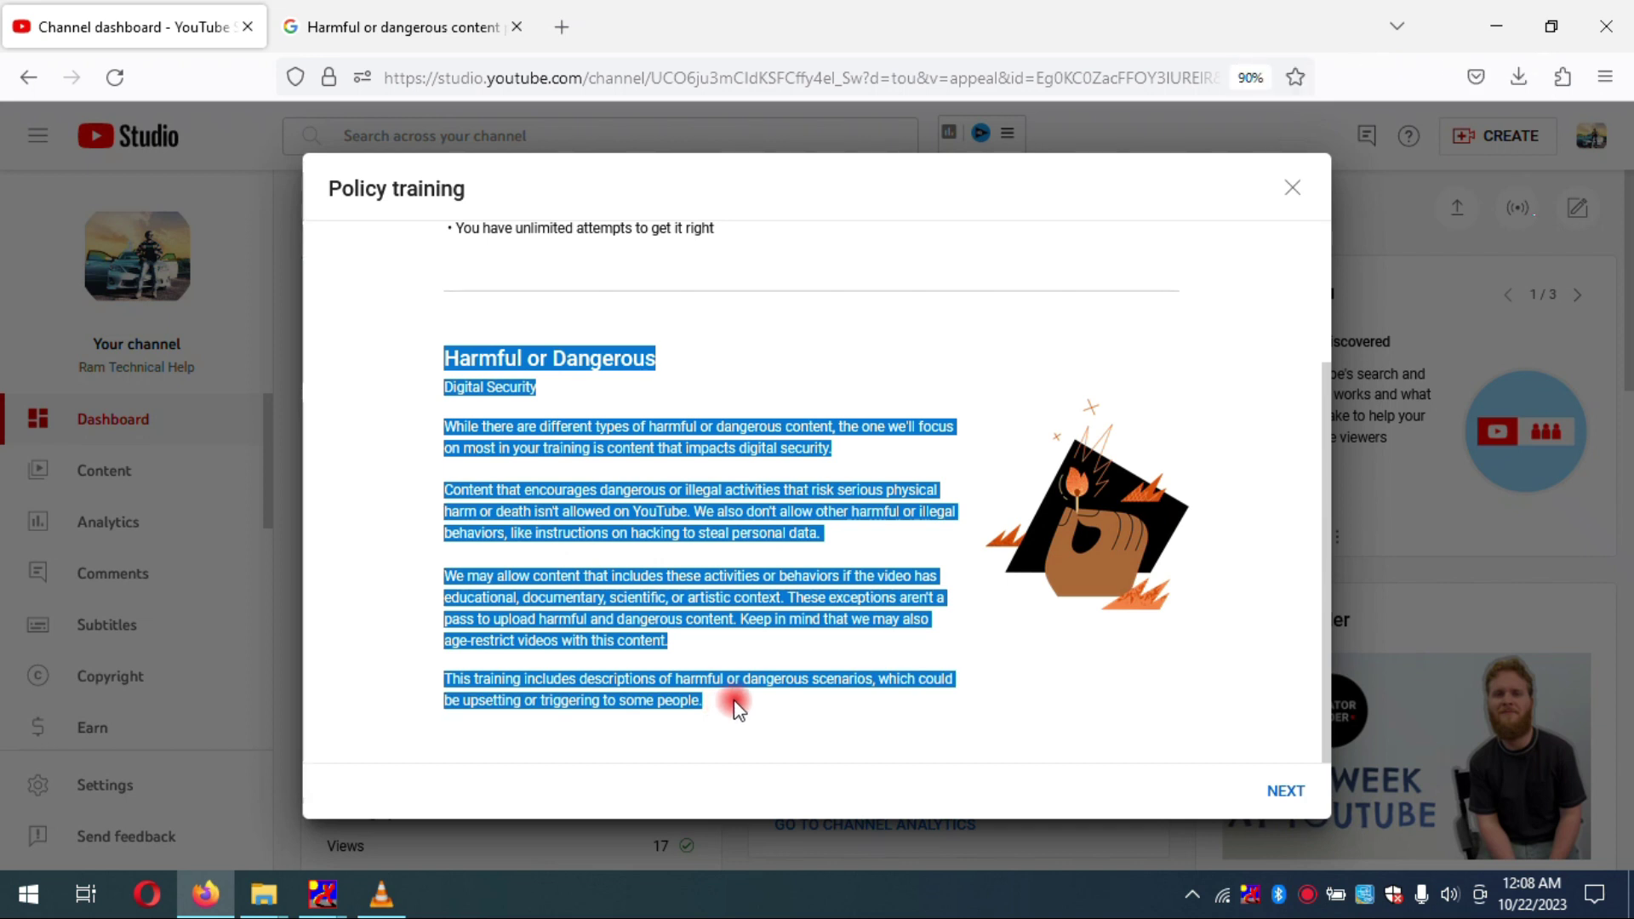
pyautogui.click(629, 609)
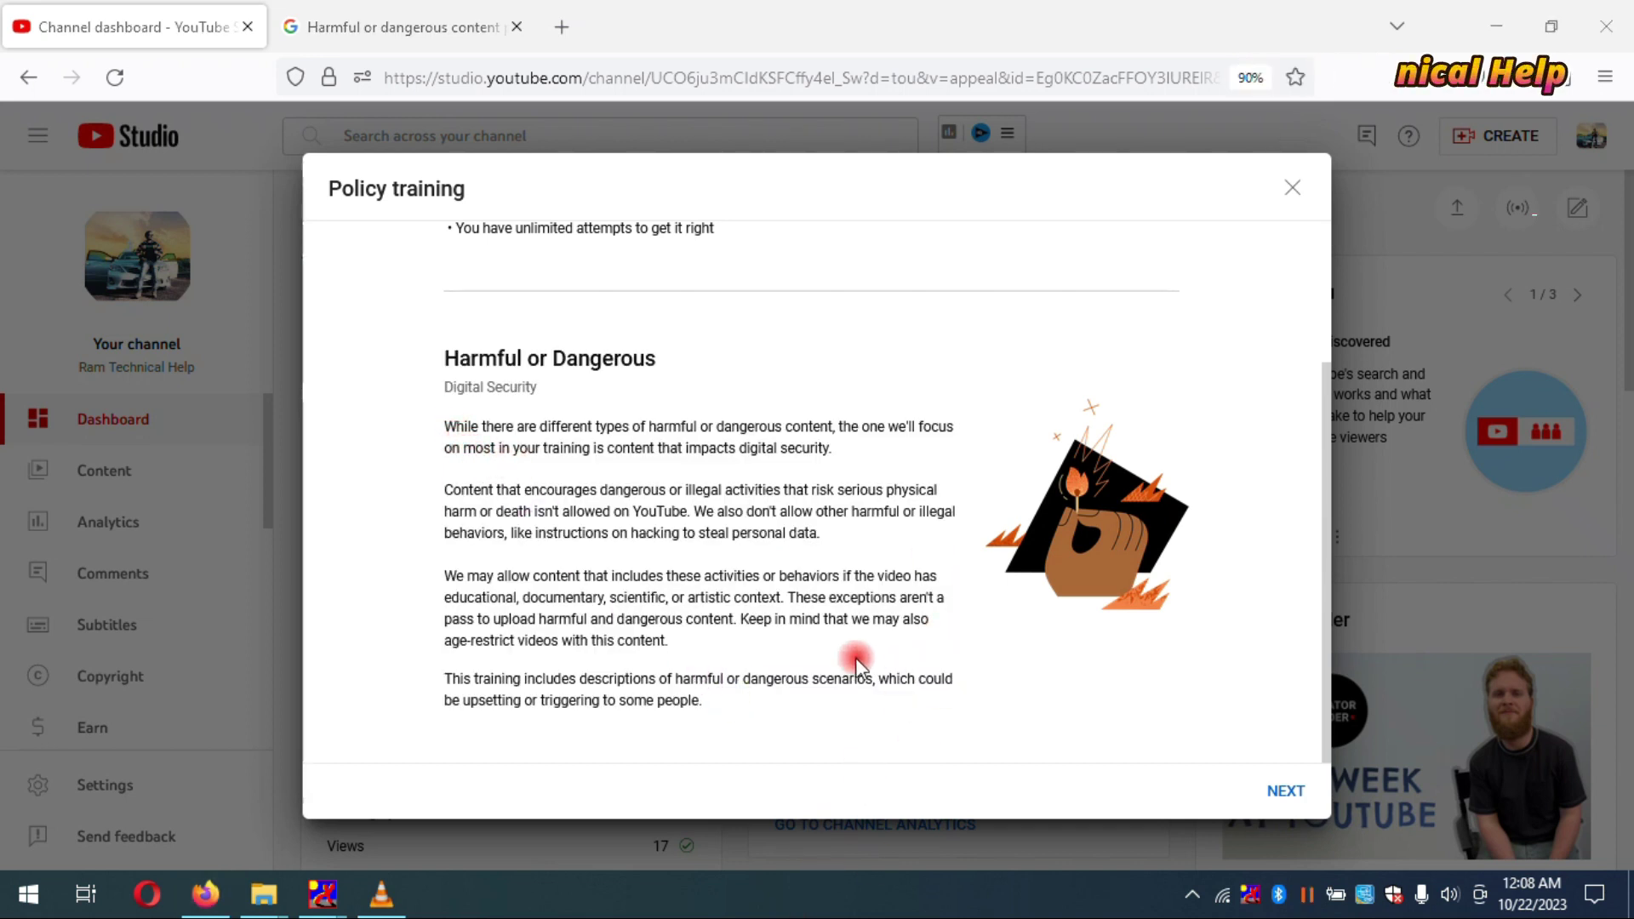
pyautogui.click(1290, 792)
# Copy the full scenario text of question 1 about ethical hacking
pyautogui.scroll(3, 902, 558)
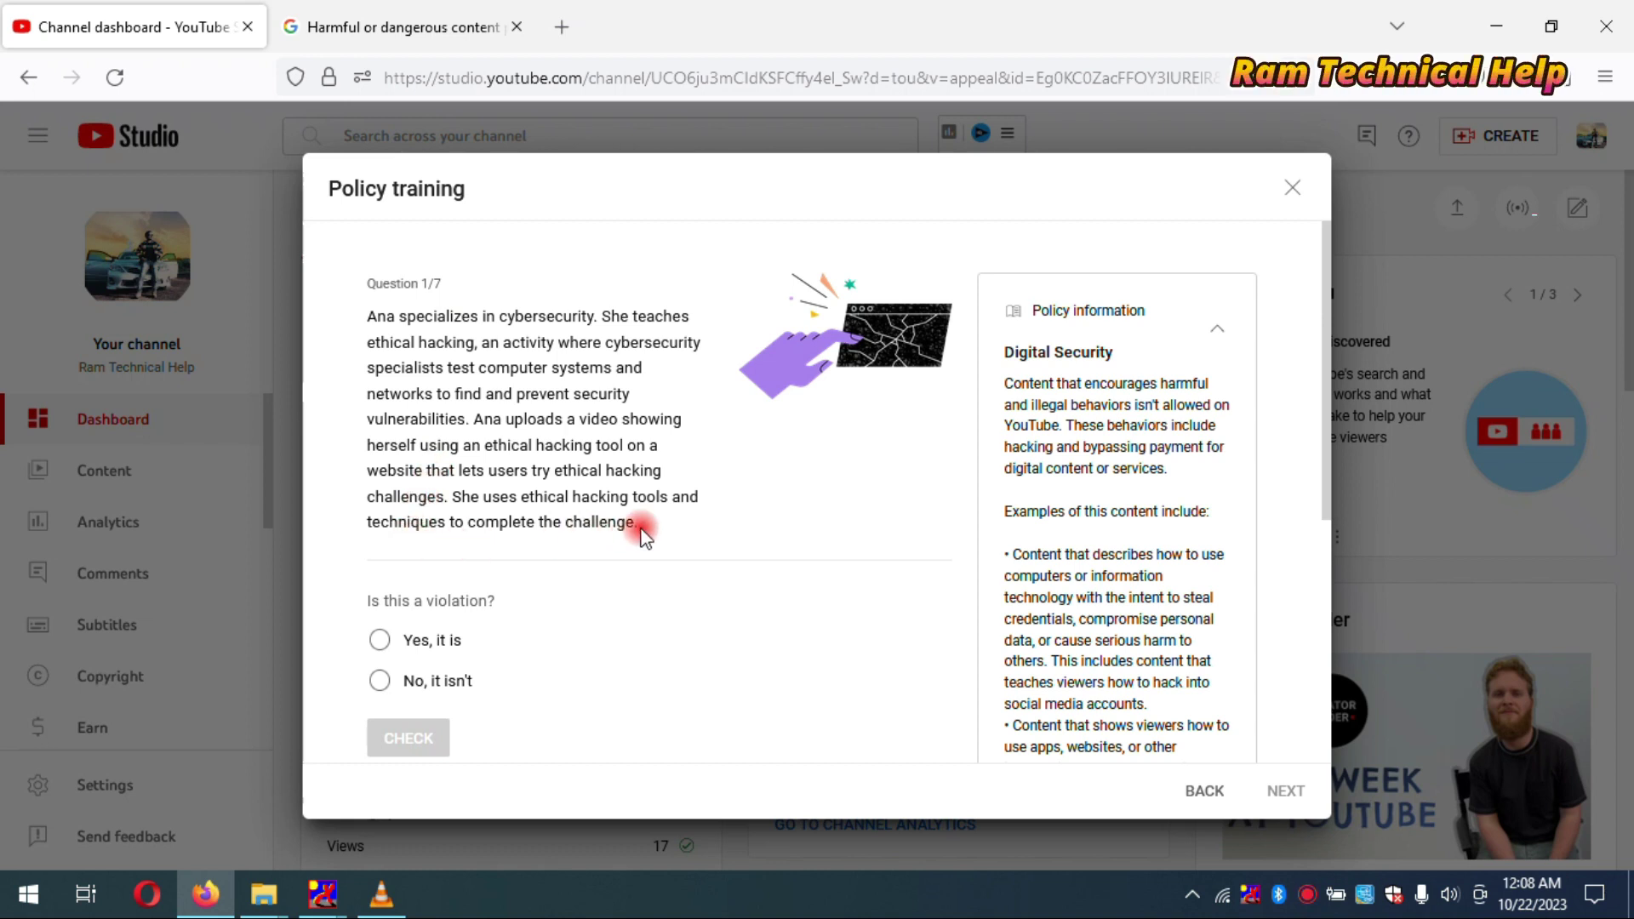
pyautogui.moveTo(545, 445); pyautogui.dragTo(487, 394)
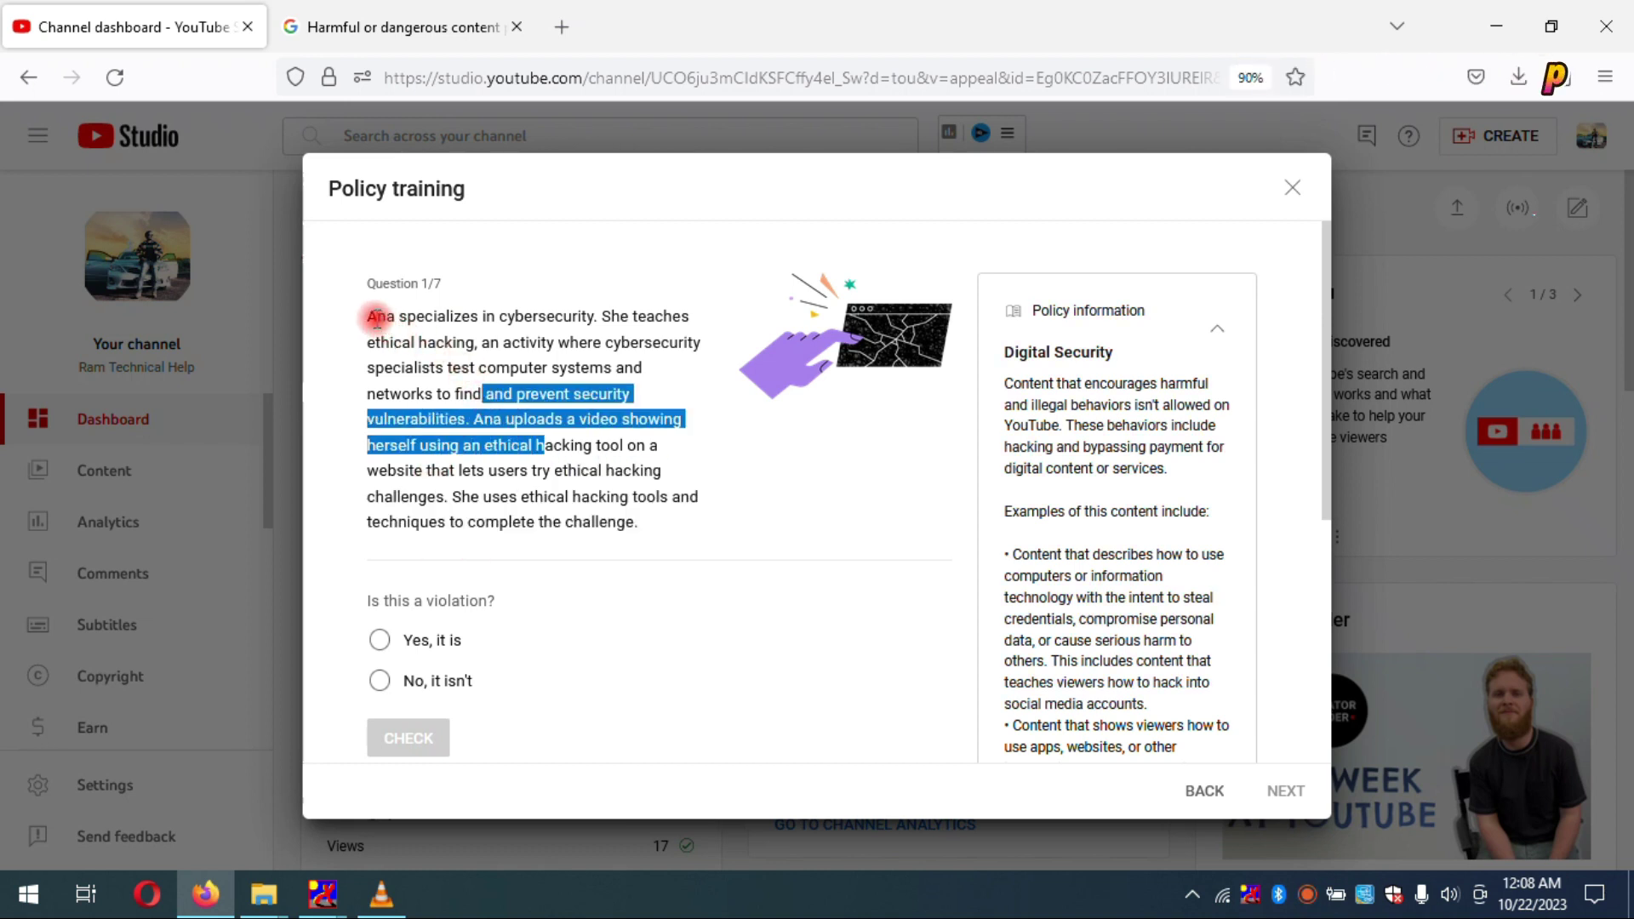
pyautogui.moveTo(374, 316); pyautogui.dragTo(652, 528)
pyautogui.click(652, 533)
pyautogui.moveTo(368, 317); pyautogui.dragTo(639, 523)
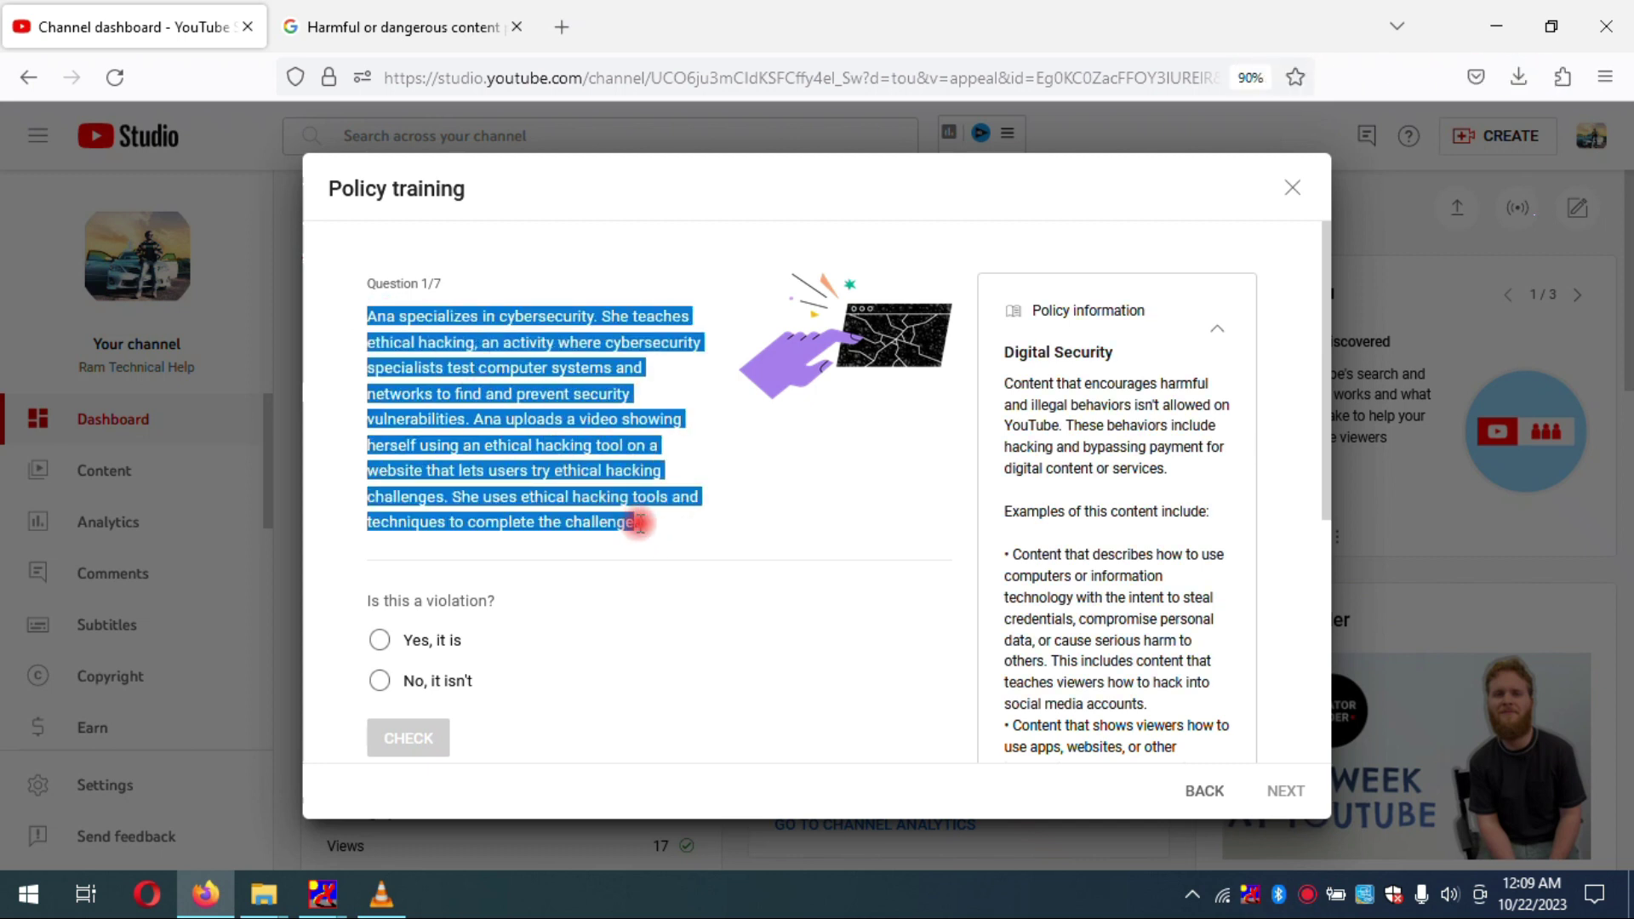
pyautogui.rightClick(530, 417)
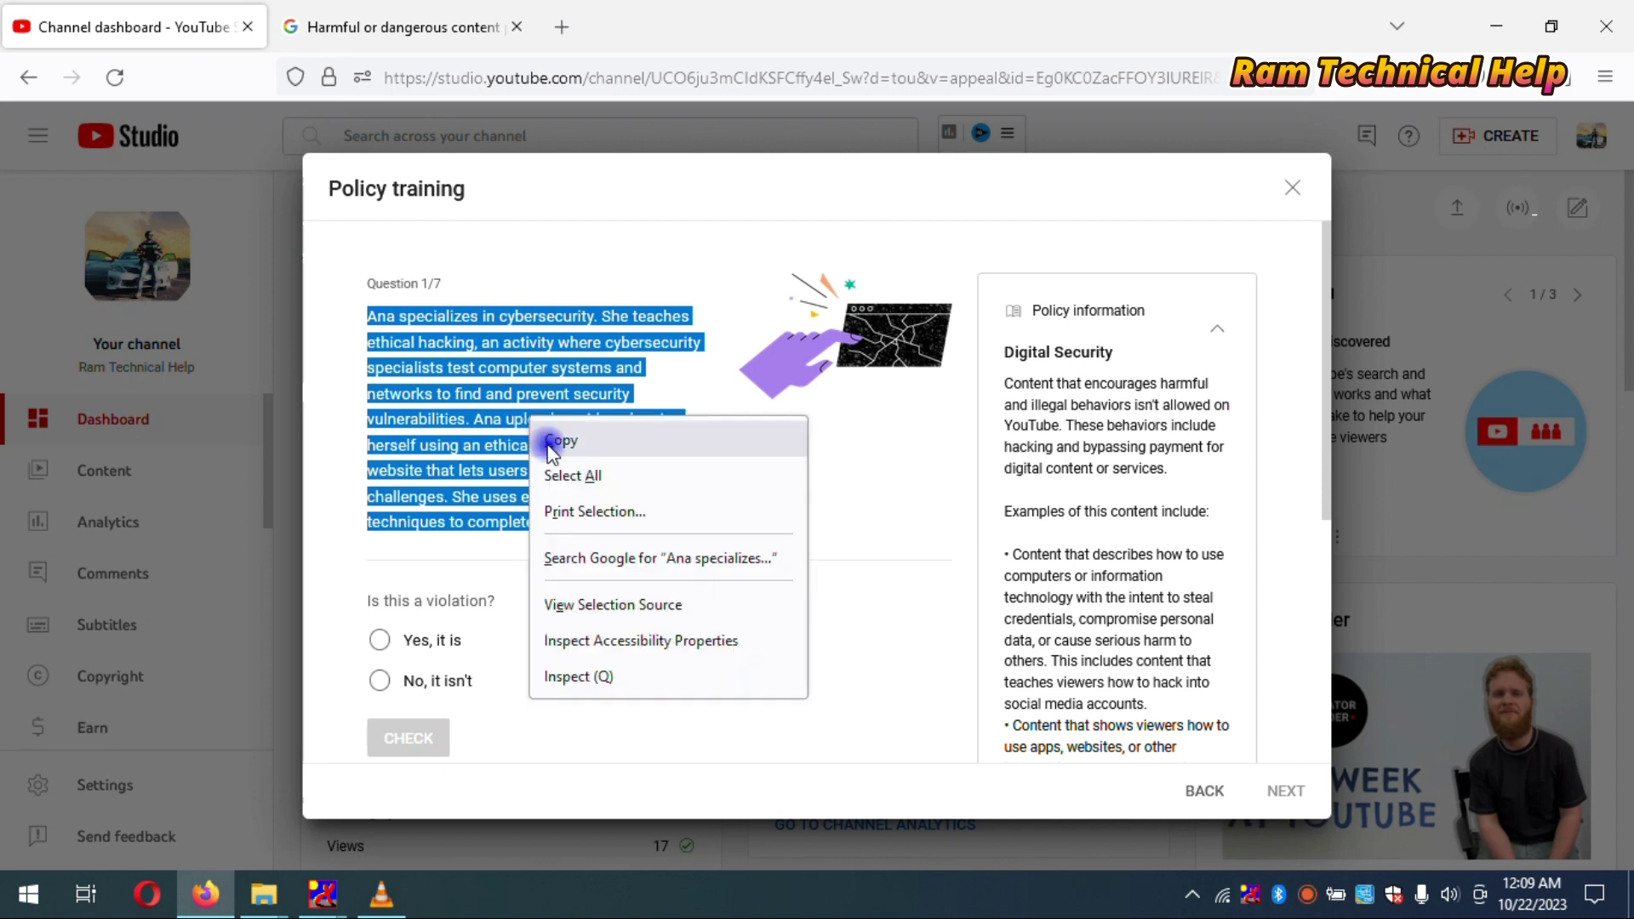
pyautogui.click(549, 442)
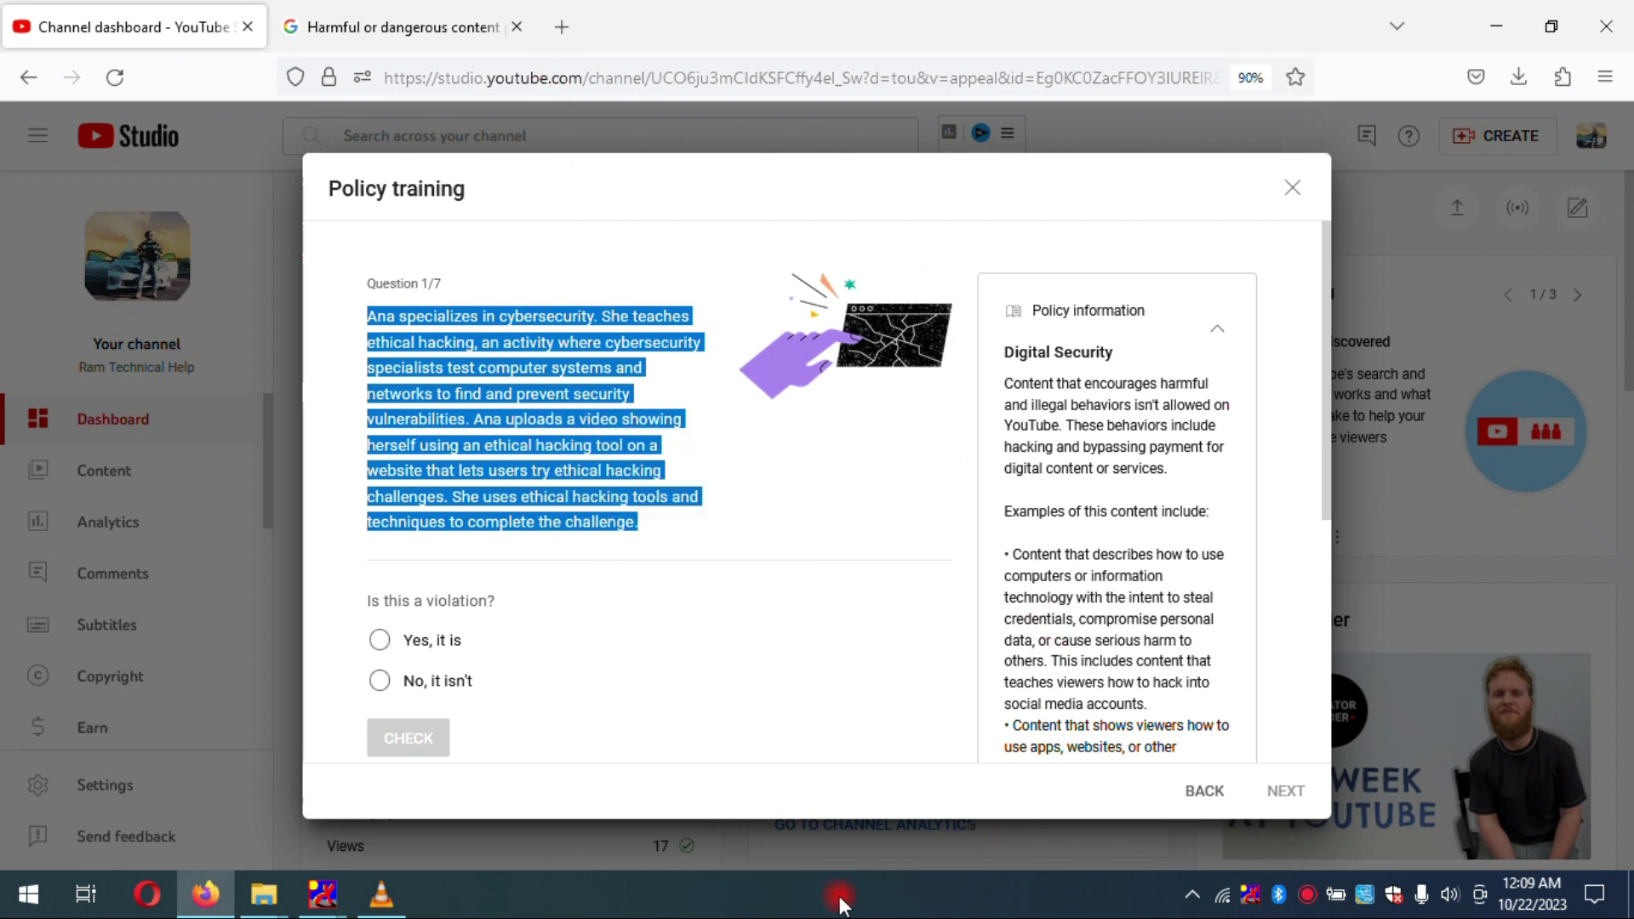
# Open Google Translate in a new browser tab from the Google apps
pyautogui.hotkey('ctrl', 't')
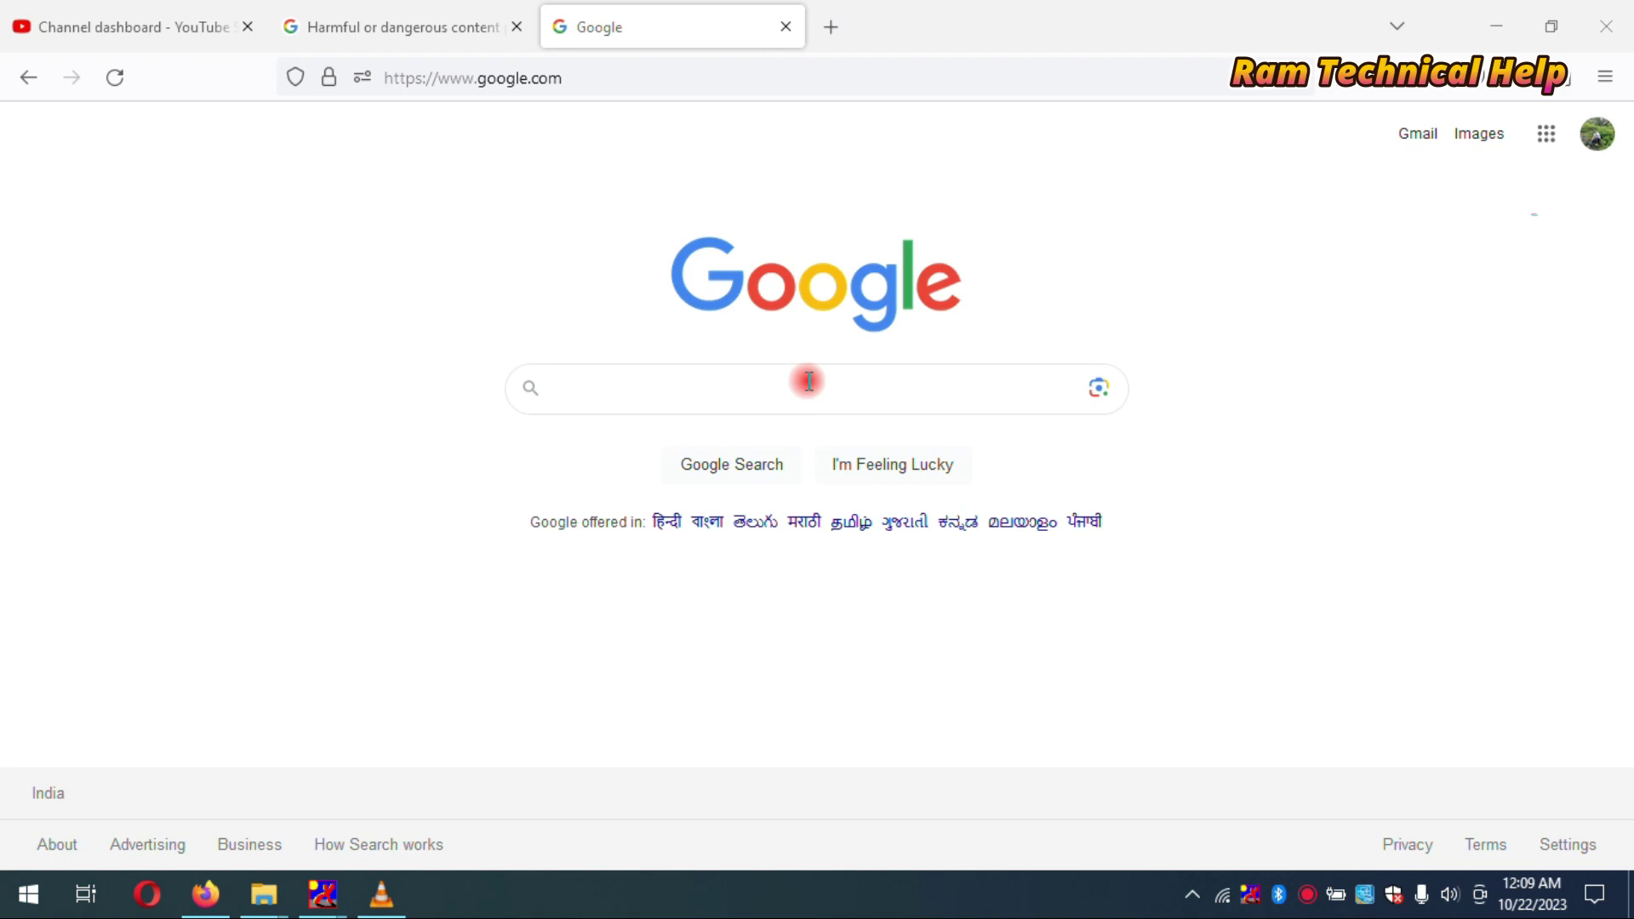
pyautogui.click(1549, 138)
pyautogui.scroll(-2, 1340, 573)
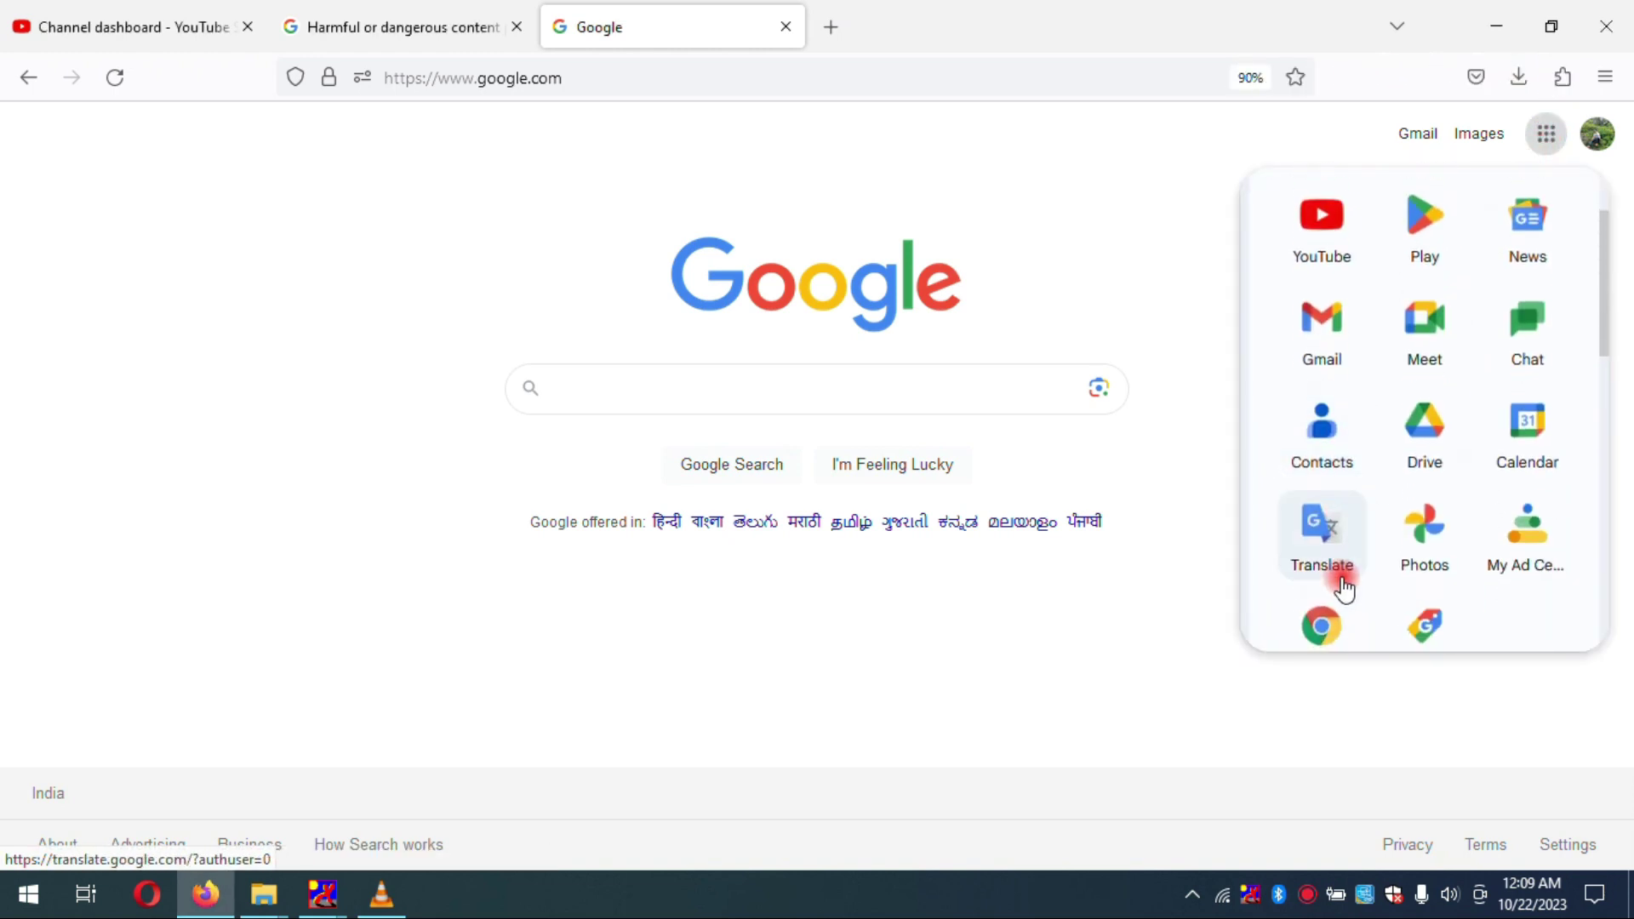
pyautogui.click(1330, 525)
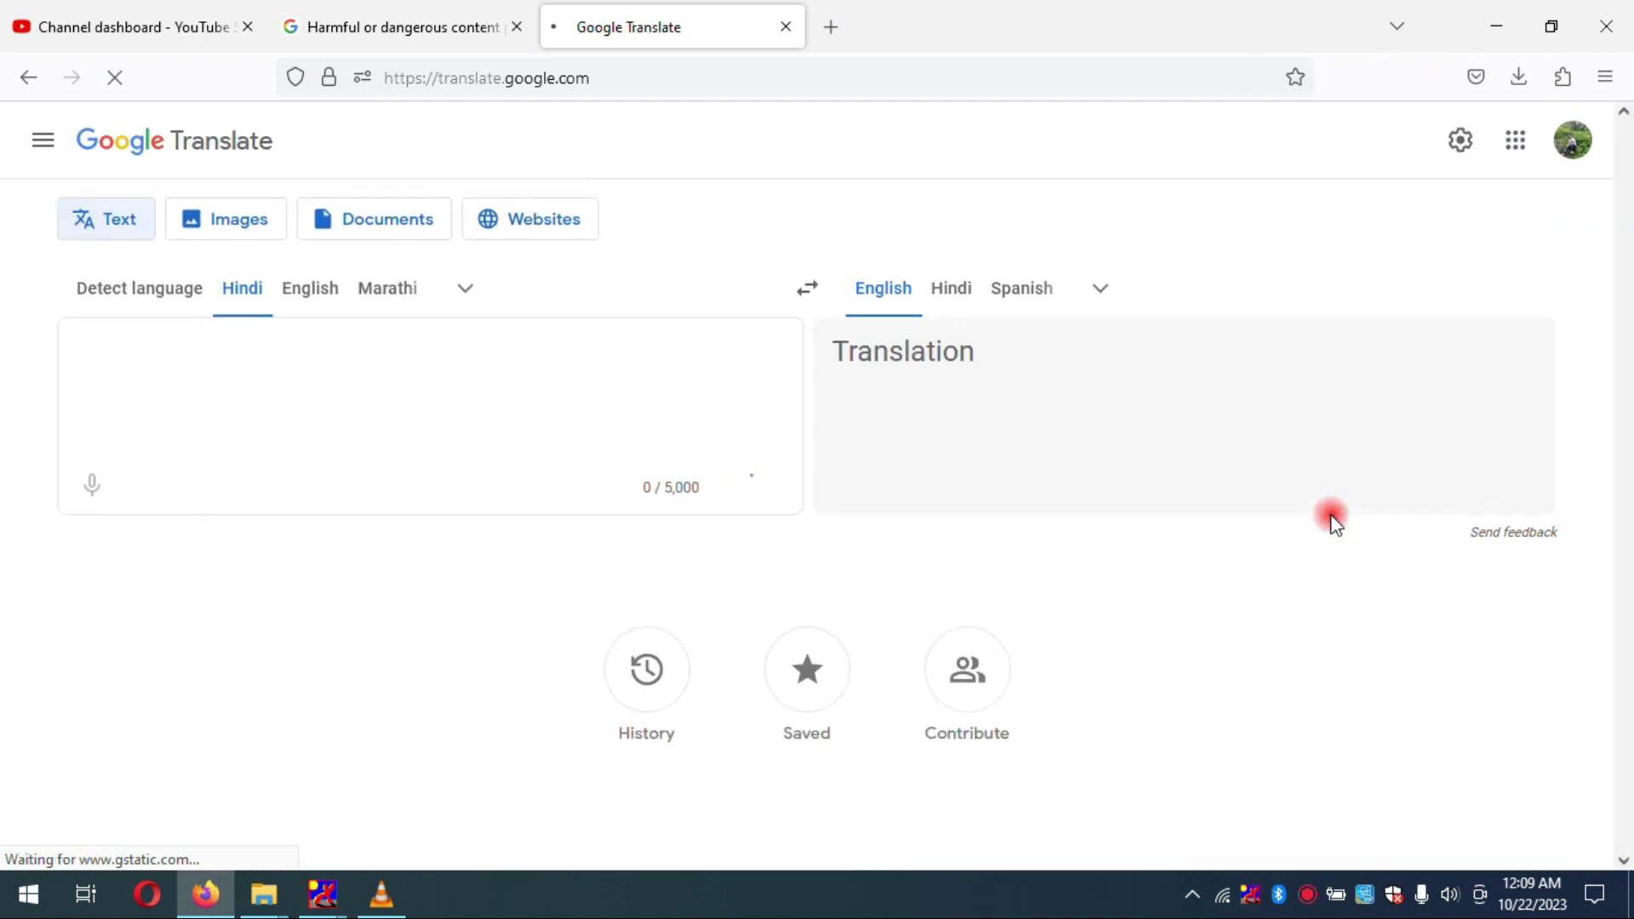
# Set the translation languages to English as source and Hindi as target
pyautogui.click(469, 286)
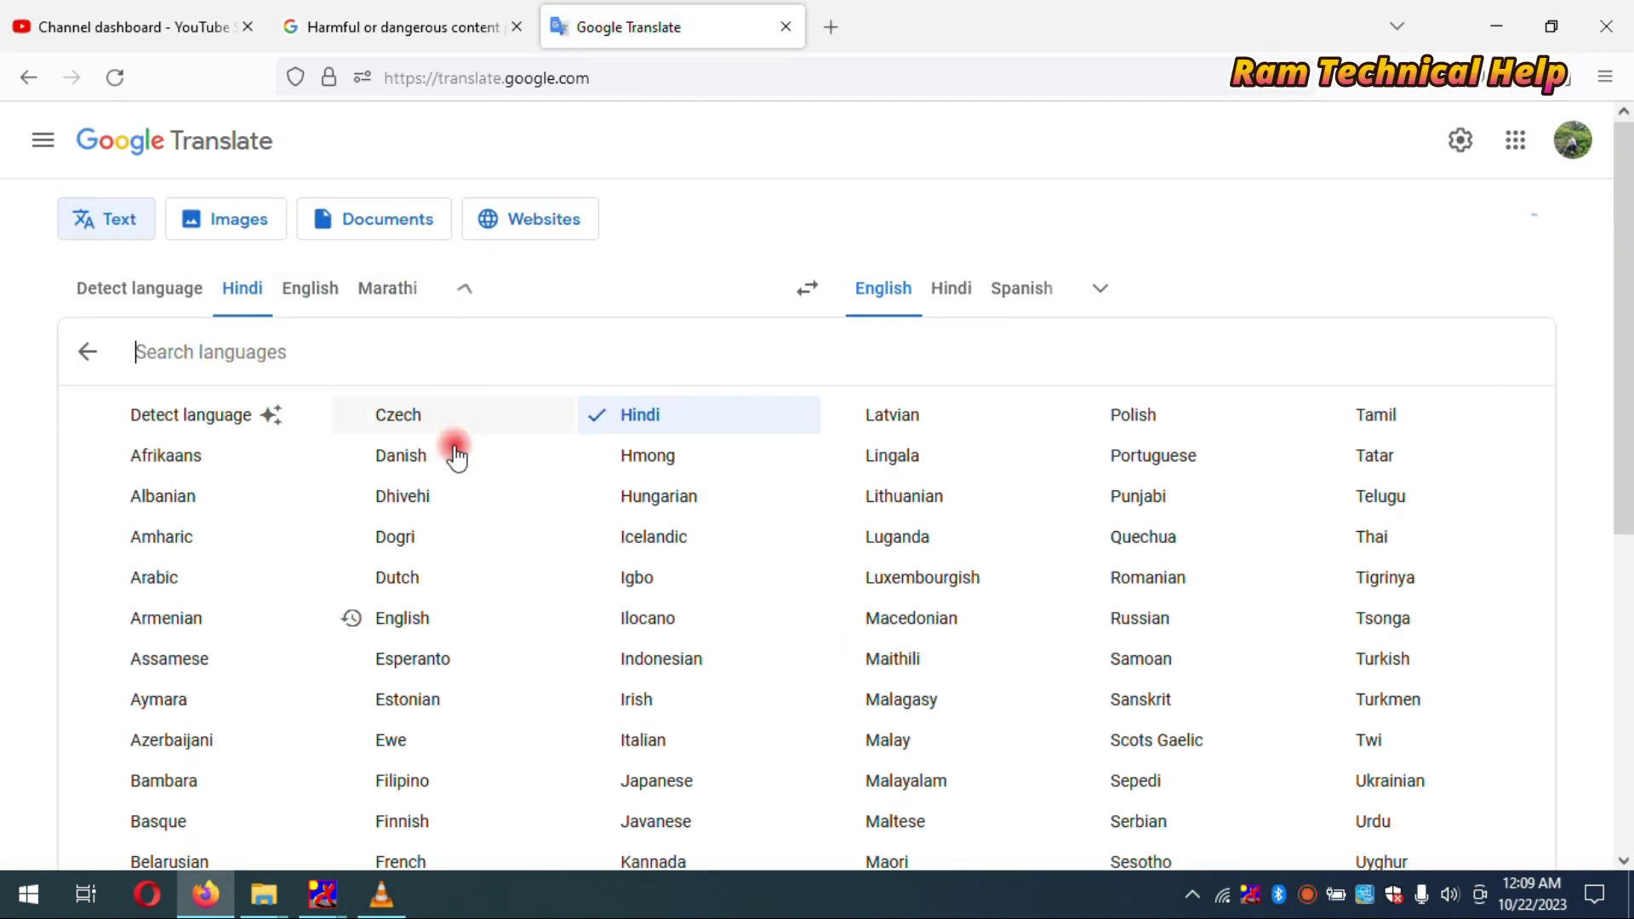
pyautogui.click(404, 626)
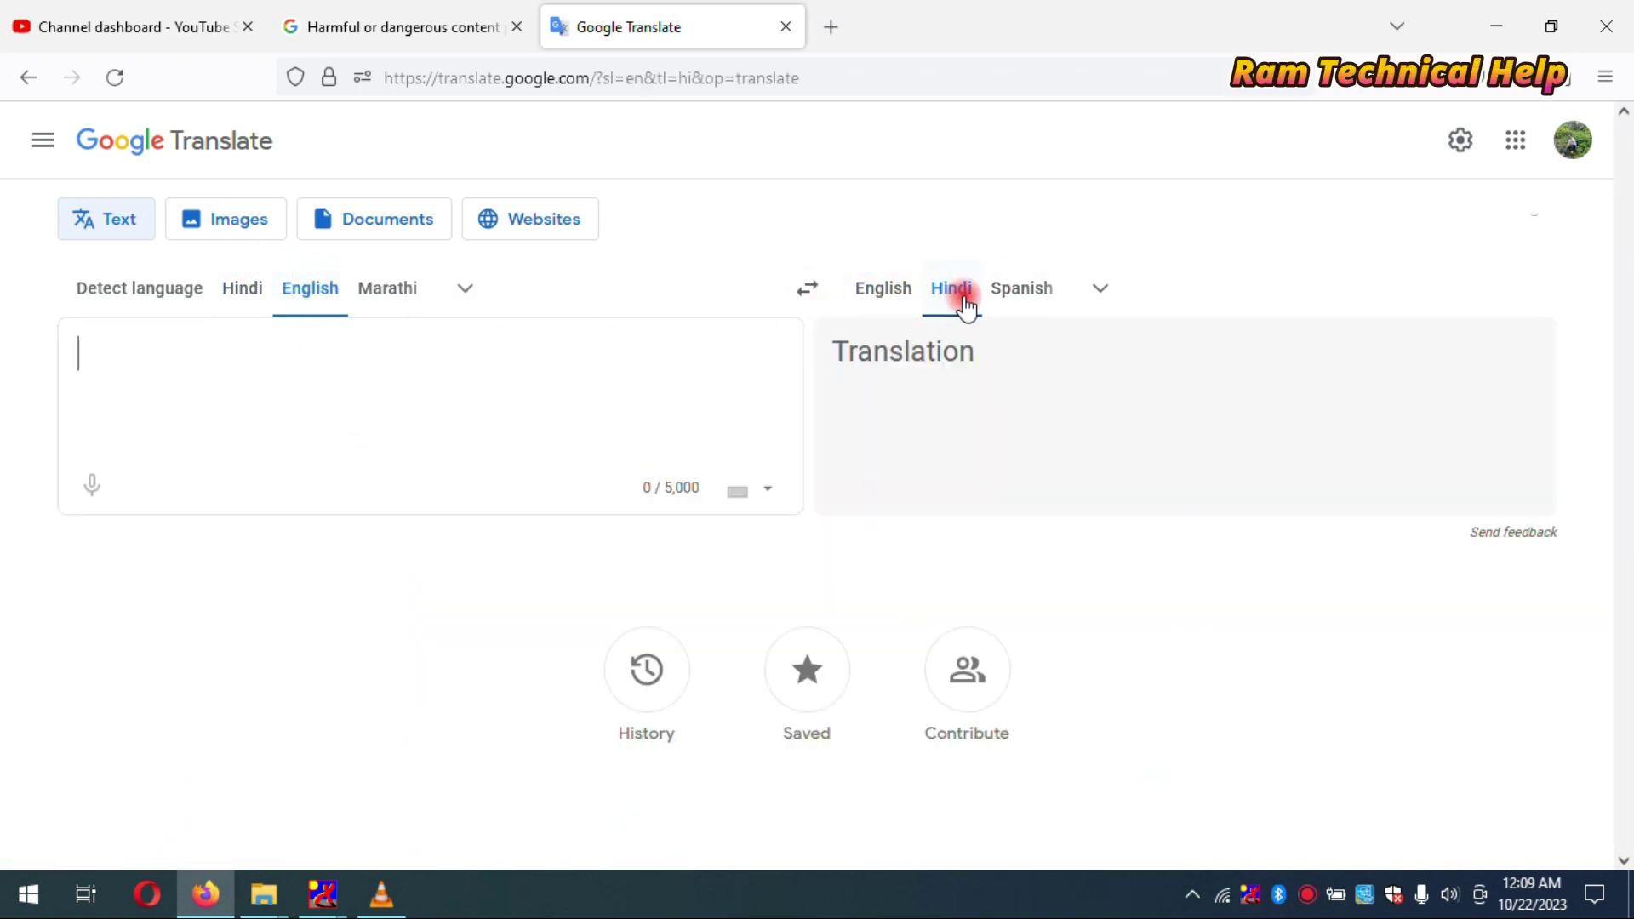
pyautogui.click(1097, 296)
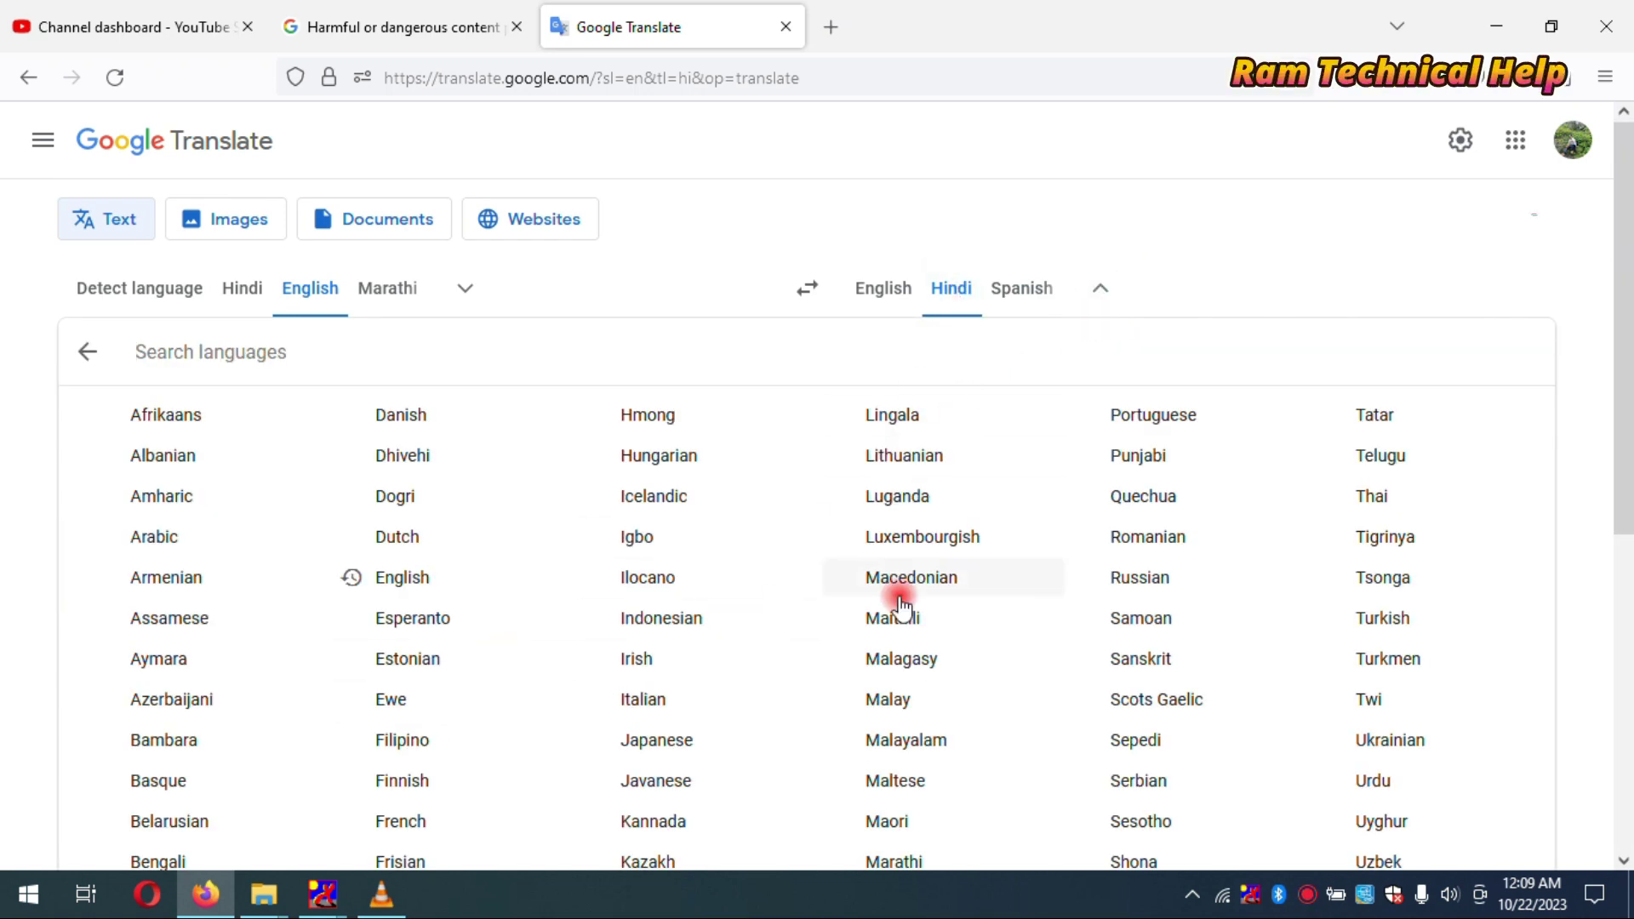
pyautogui.scroll(-6, 902, 606)
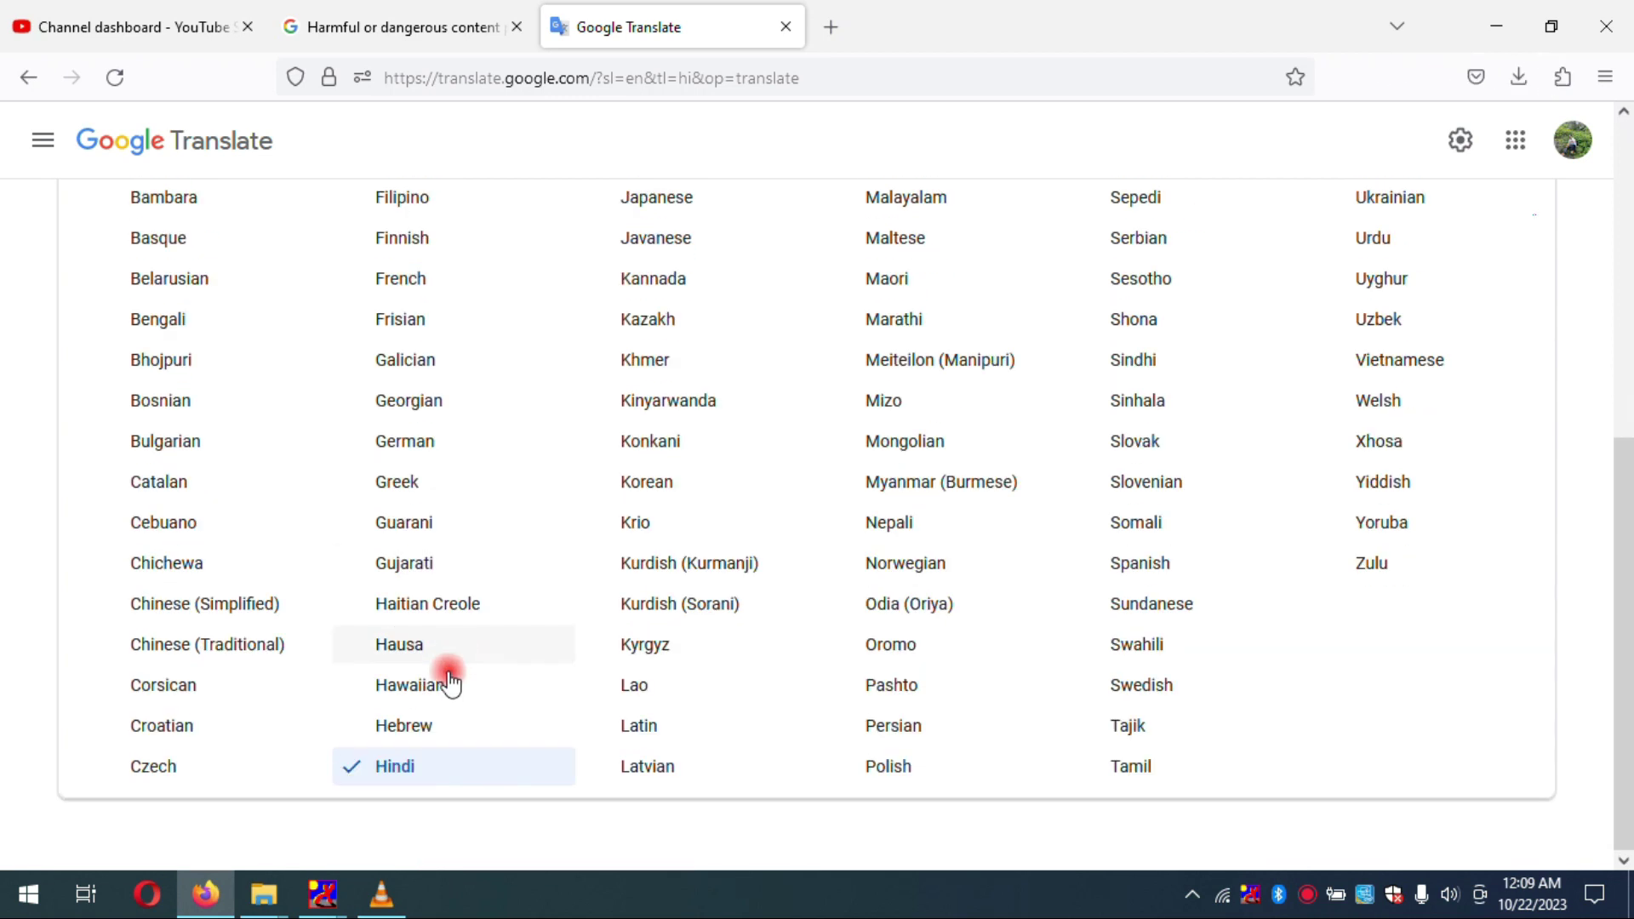
pyautogui.click(396, 769)
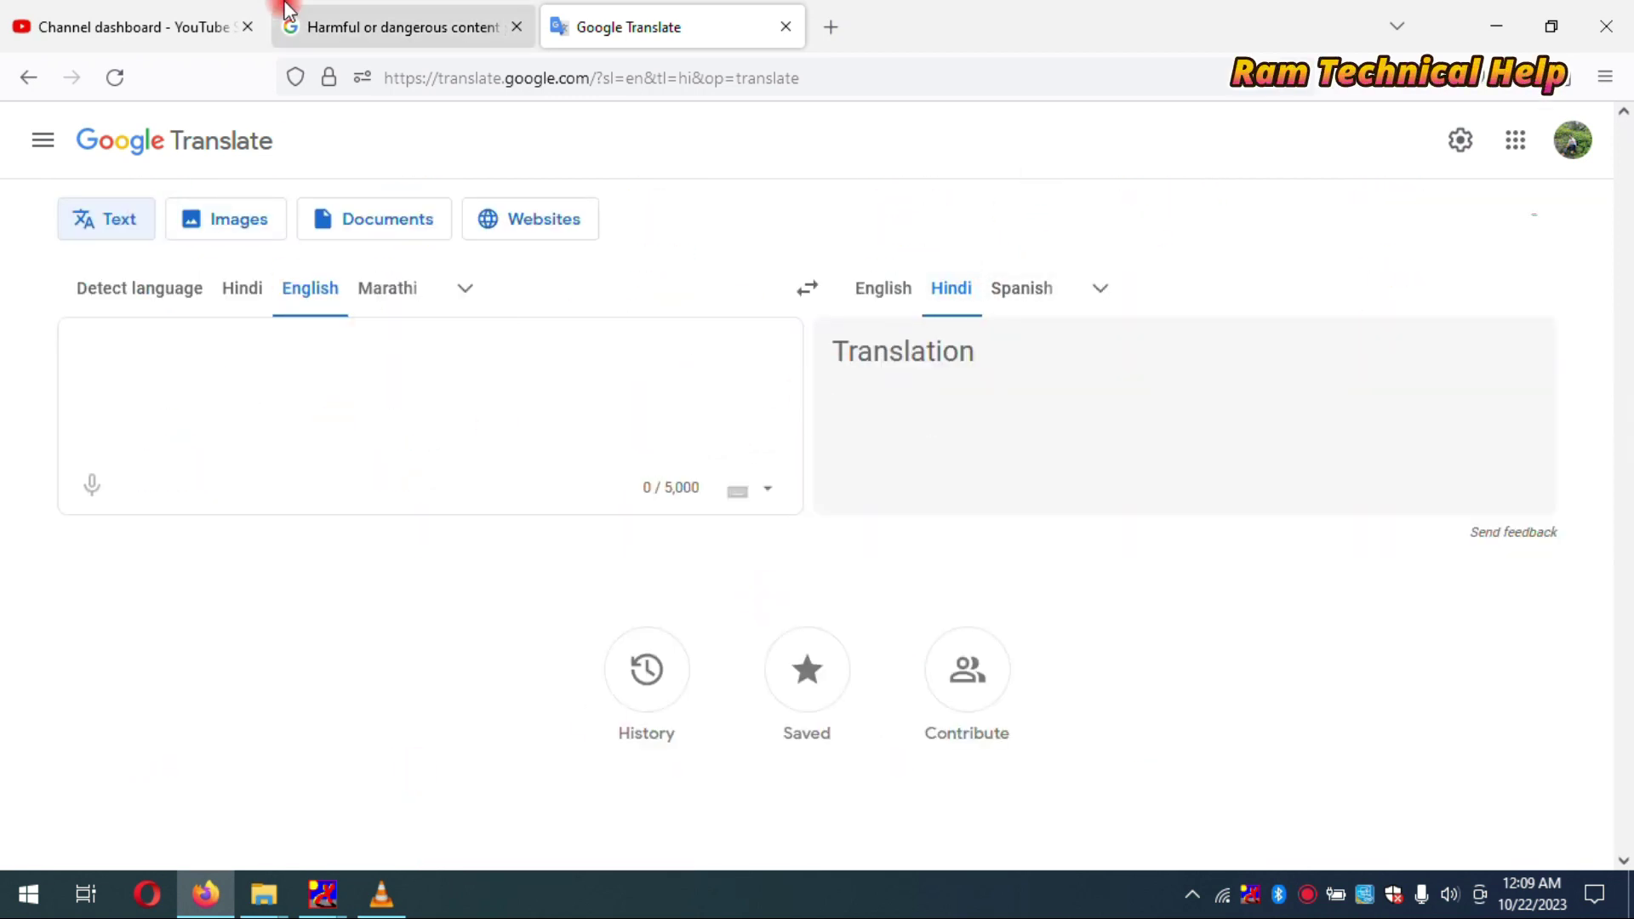
# Paste the copied question 1 scenario as source text and review its Hindi translation
pyautogui.rightClick(131, 361)
pyautogui.click(177, 544)
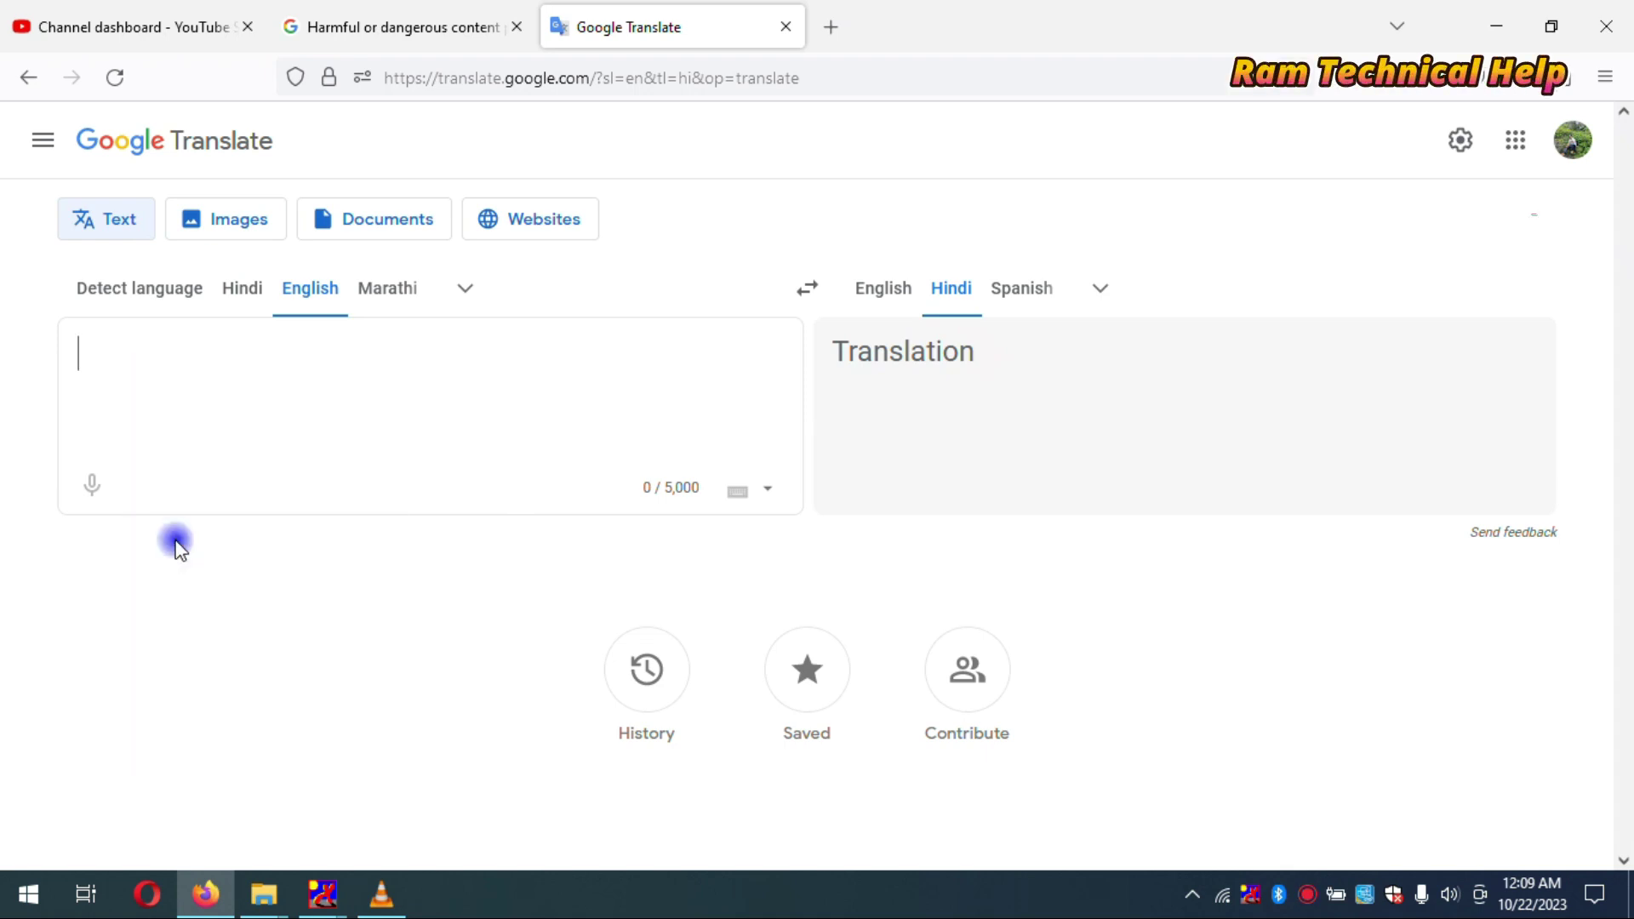
pyautogui.click(80, 339)
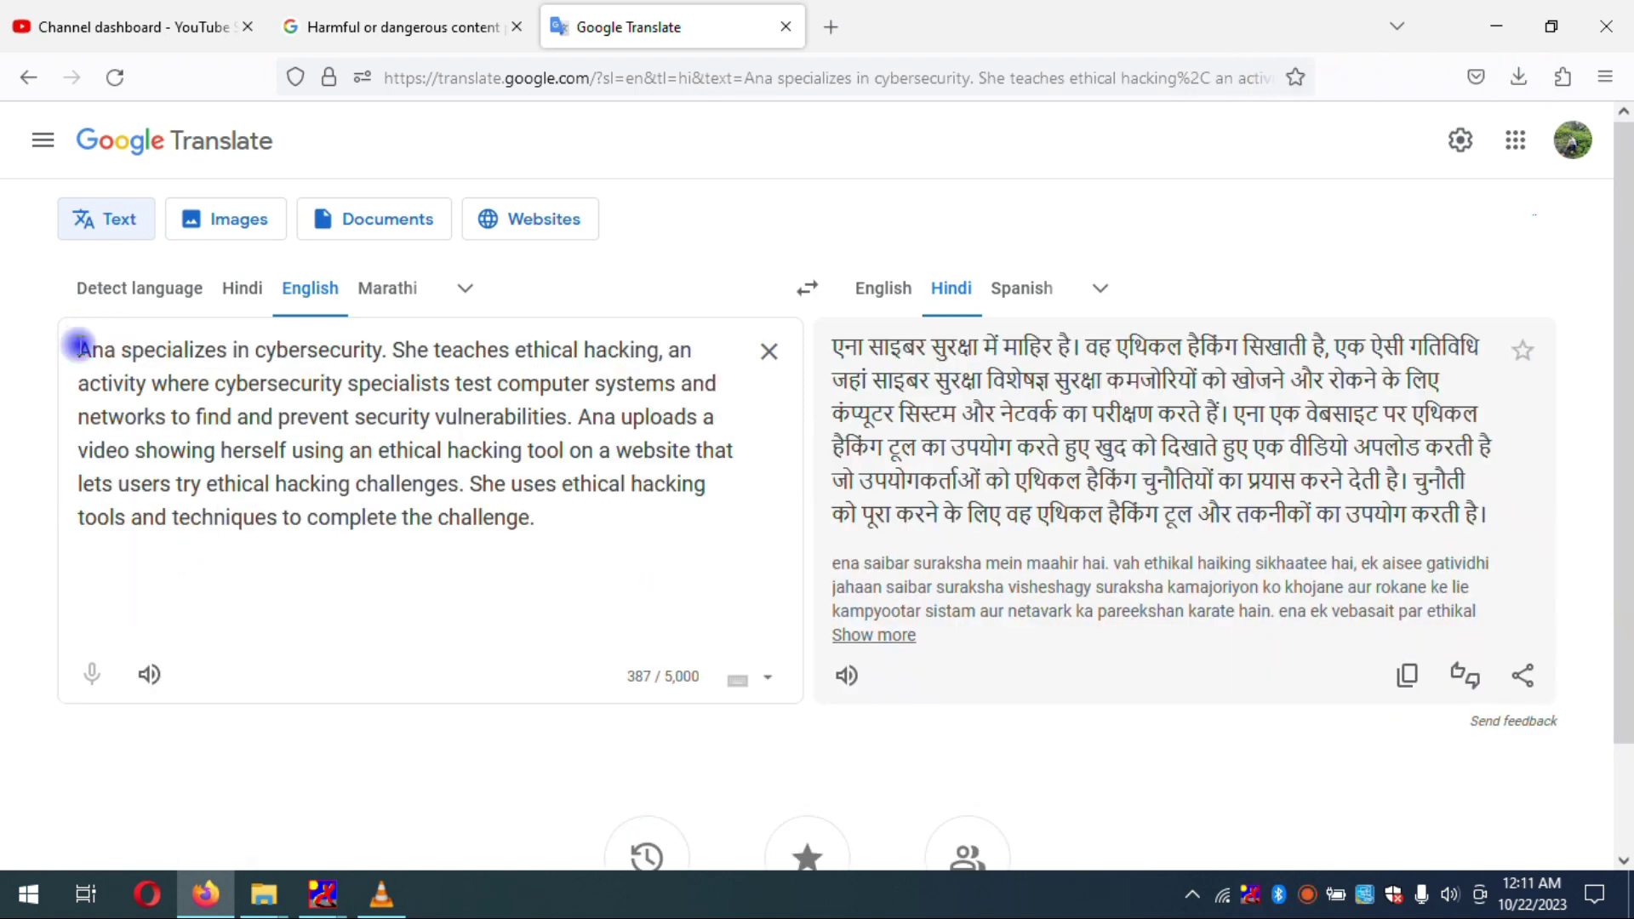
pyautogui.moveTo(139, 383); pyautogui.dragTo(566, 529)
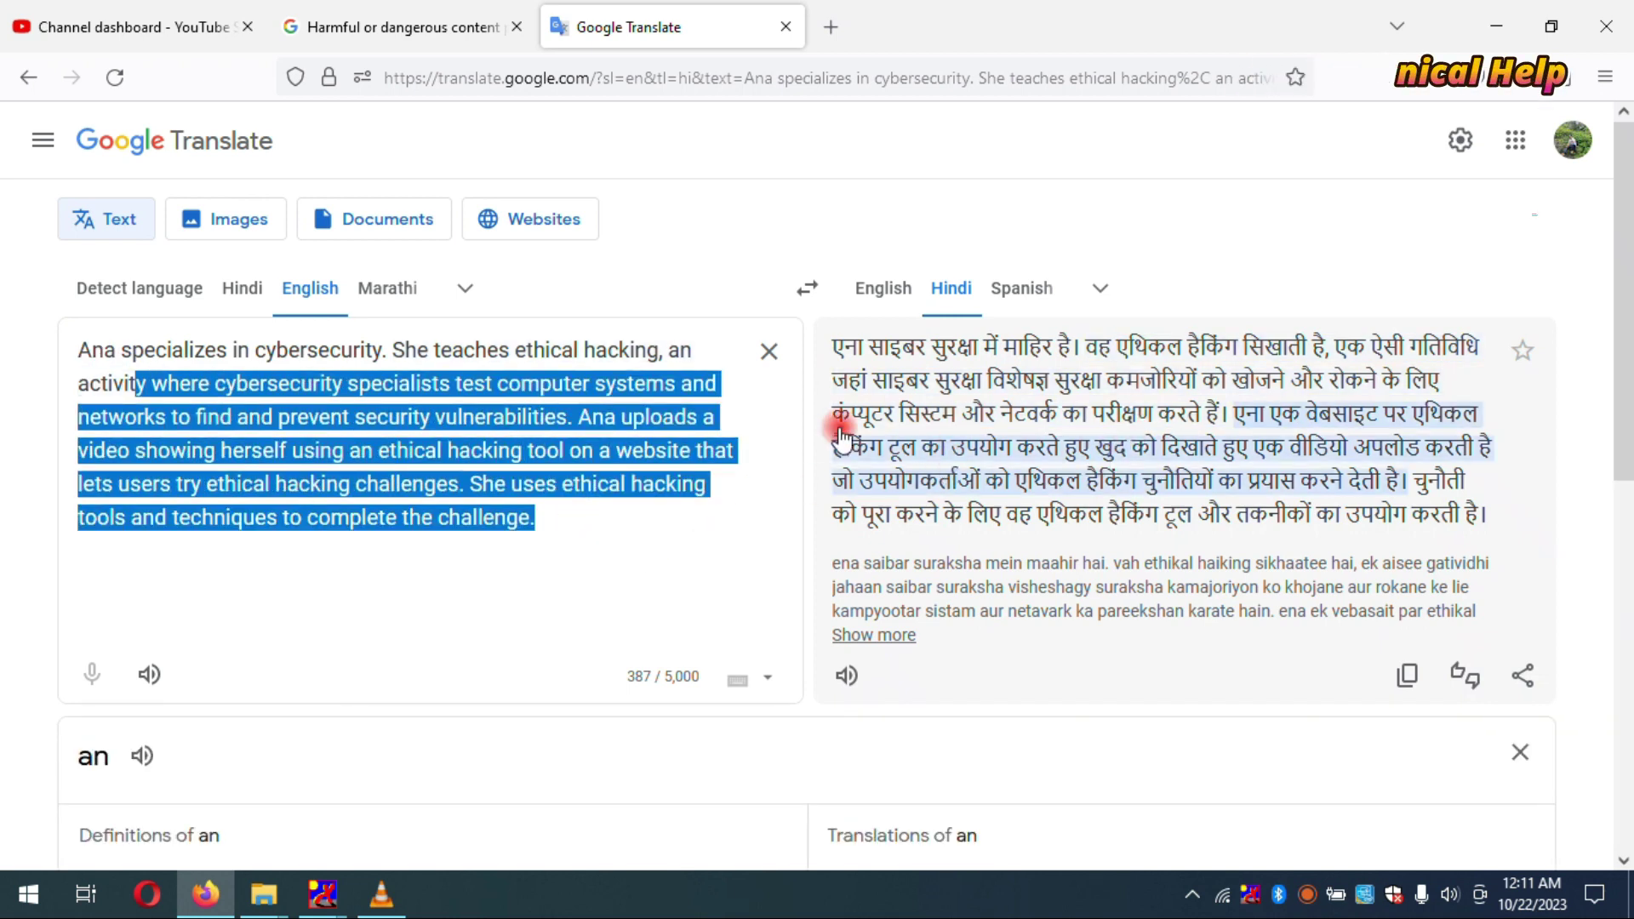
# Return to the policy training in YouTube Studio, answer question 1 with "No, it isn't" and check the answer
pyautogui.click(146, 27)
pyautogui.click(371, 739)
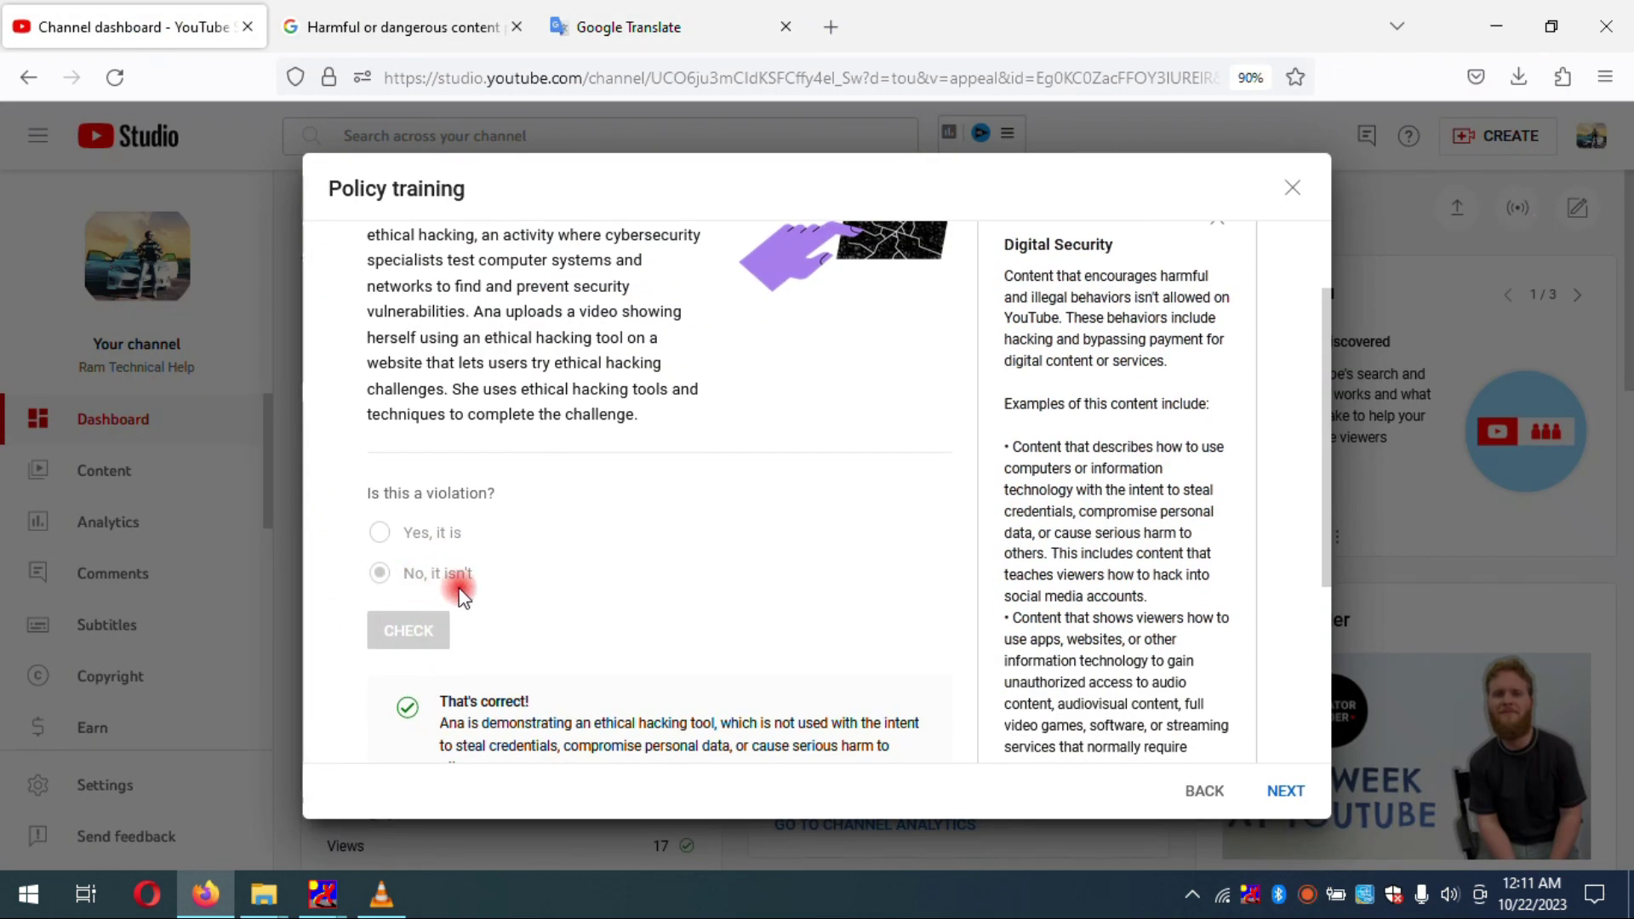
pyautogui.scroll(-2, 519, 706)
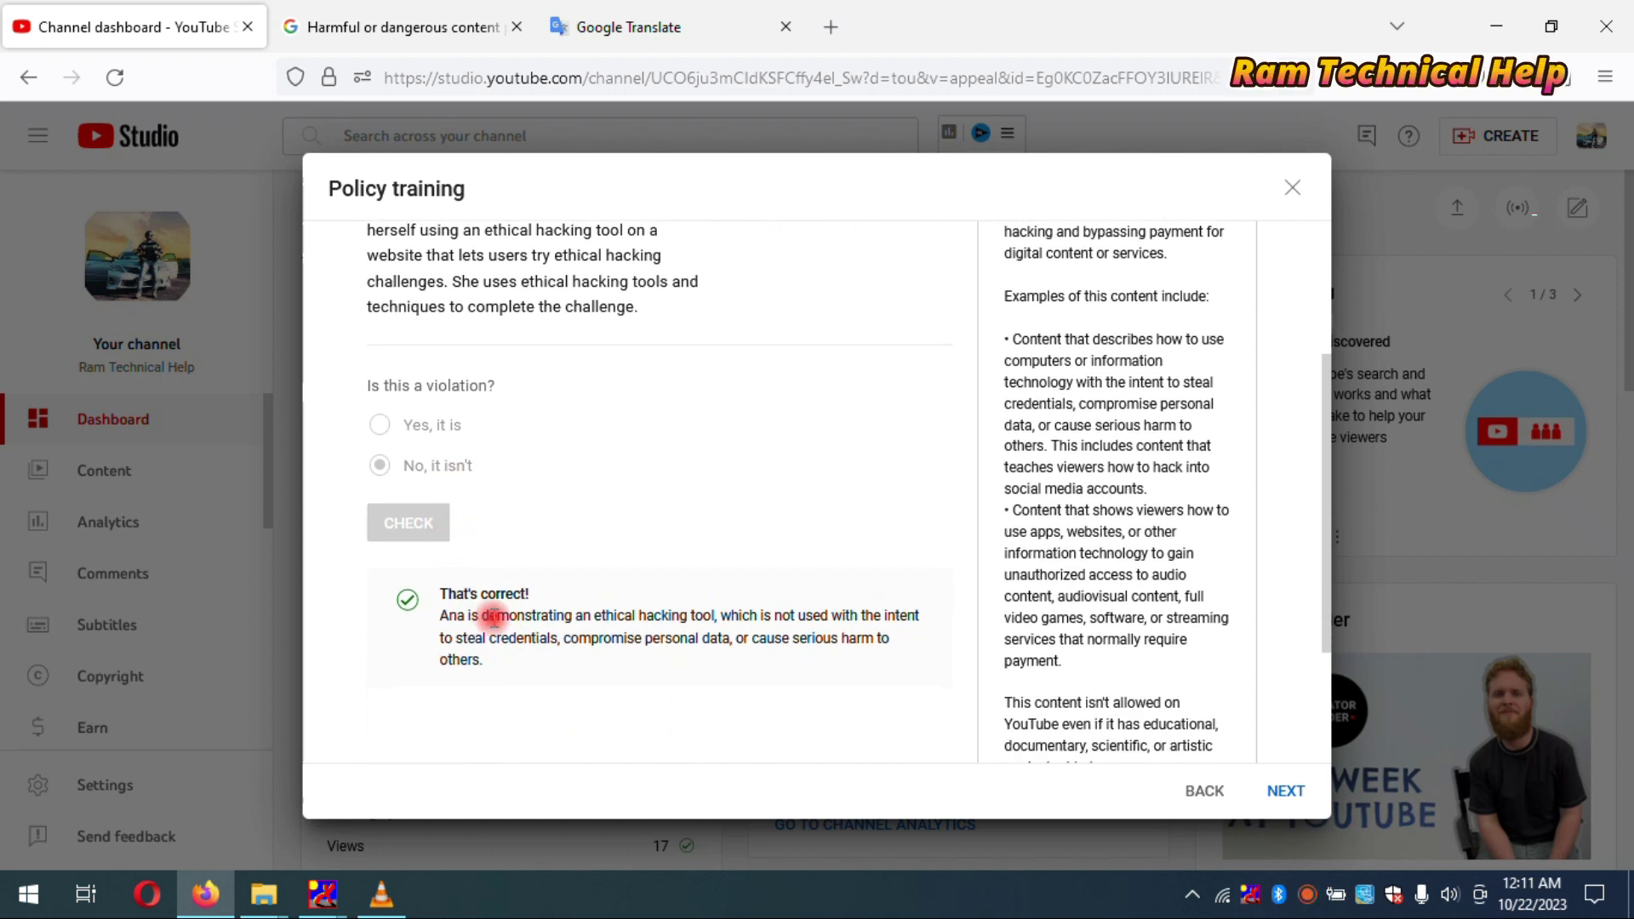
# Continue to question 2 about finishing a firearm's lower receiver, answer "Yes, it is" and check the answer
pyautogui.click(1286, 791)
pyautogui.scroll(2, 569, 502)
pyautogui.scroll(1, 569, 502)
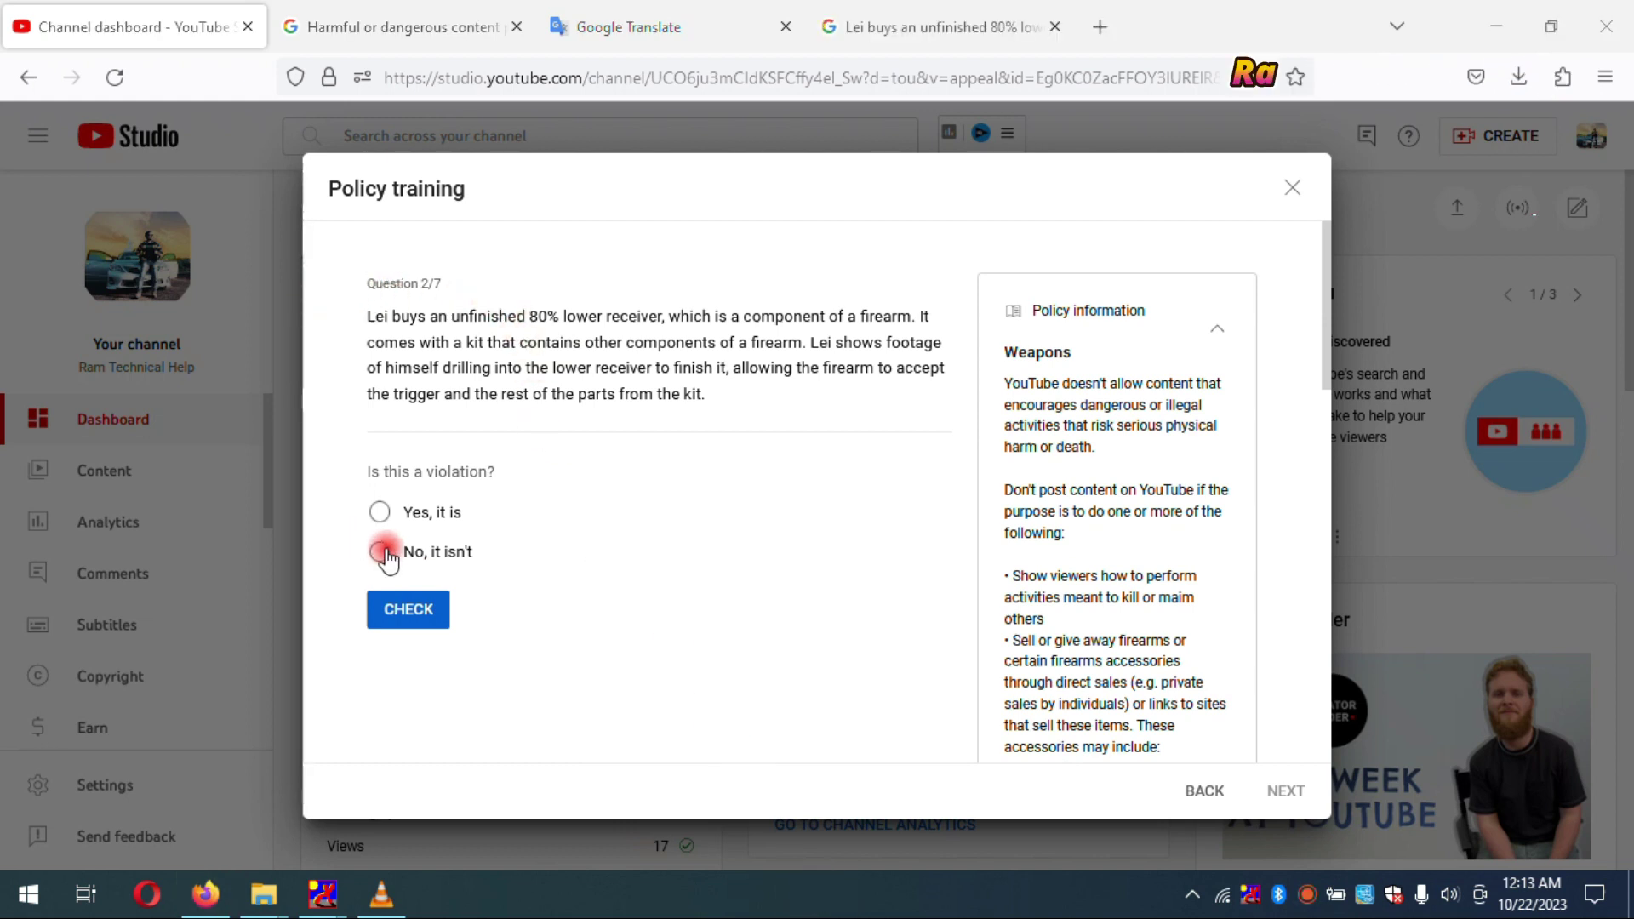
pyautogui.click(380, 513)
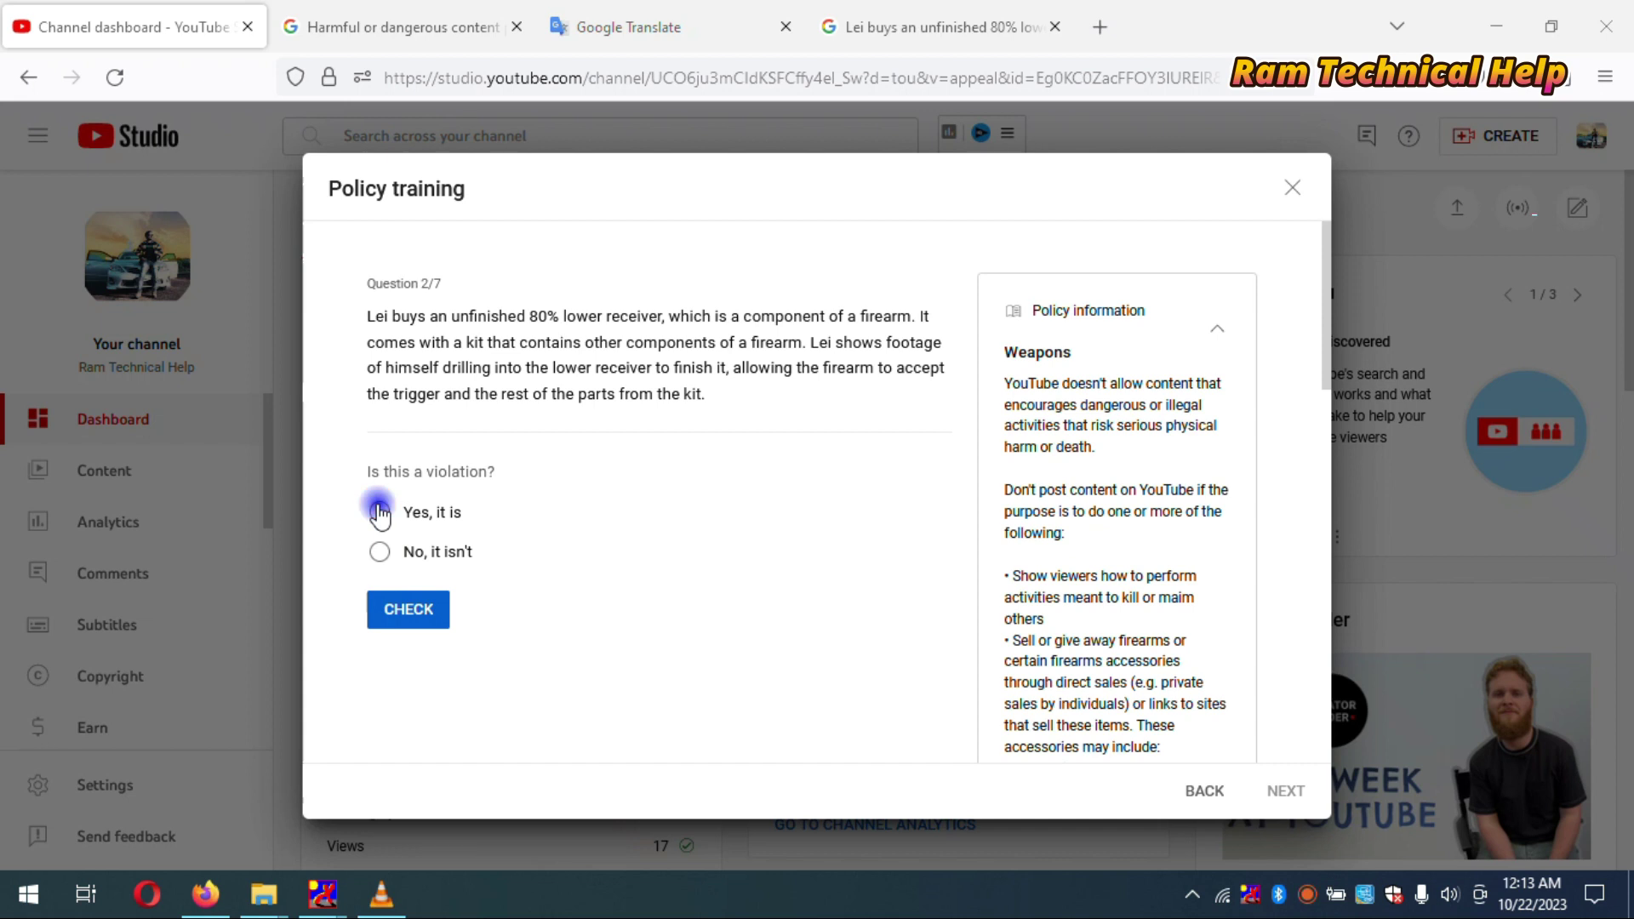
pyautogui.click(406, 610)
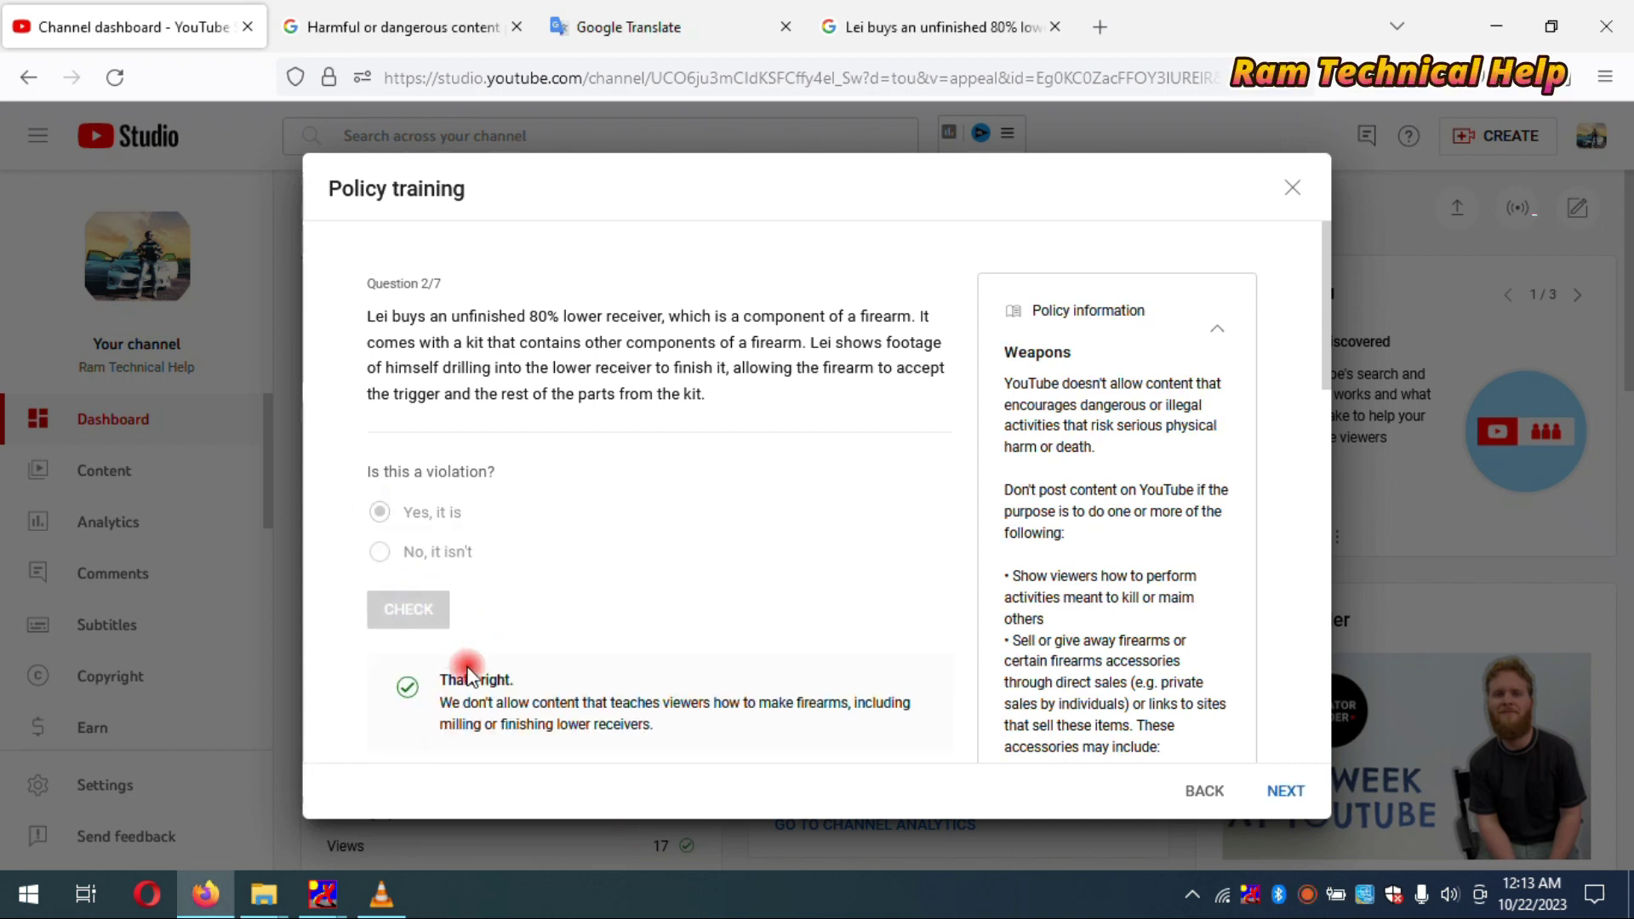
# Continue to question 3 about a fake landing page collecting game logins, answer "Yes, it is" and check the answer
pyautogui.scroll(-2, 474, 681)
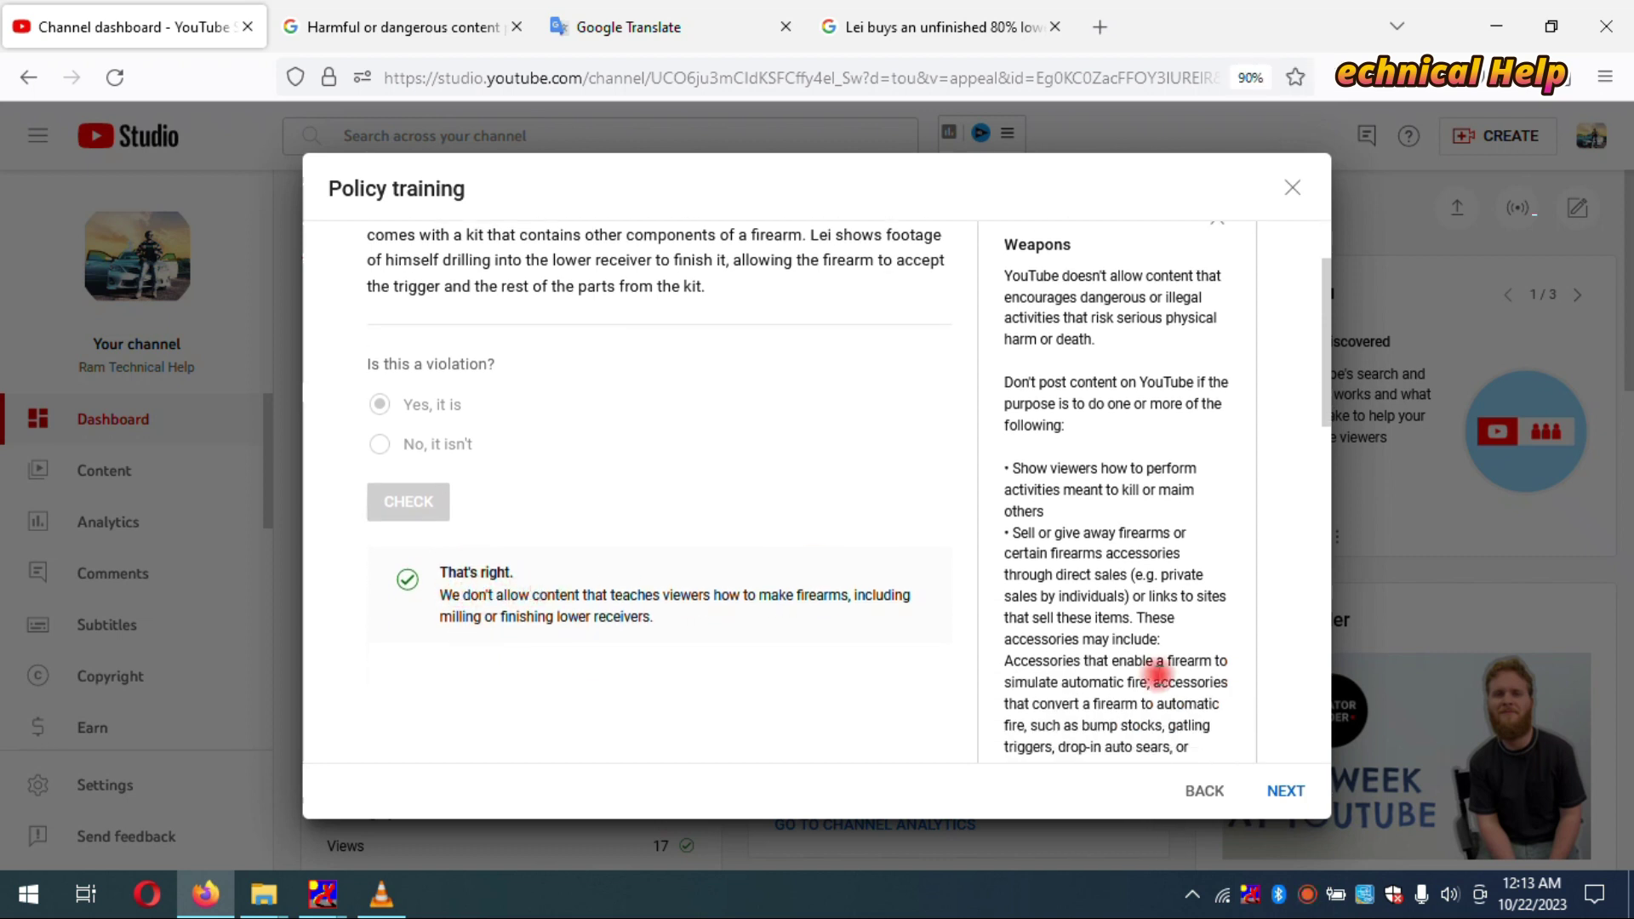
pyautogui.click(1285, 792)
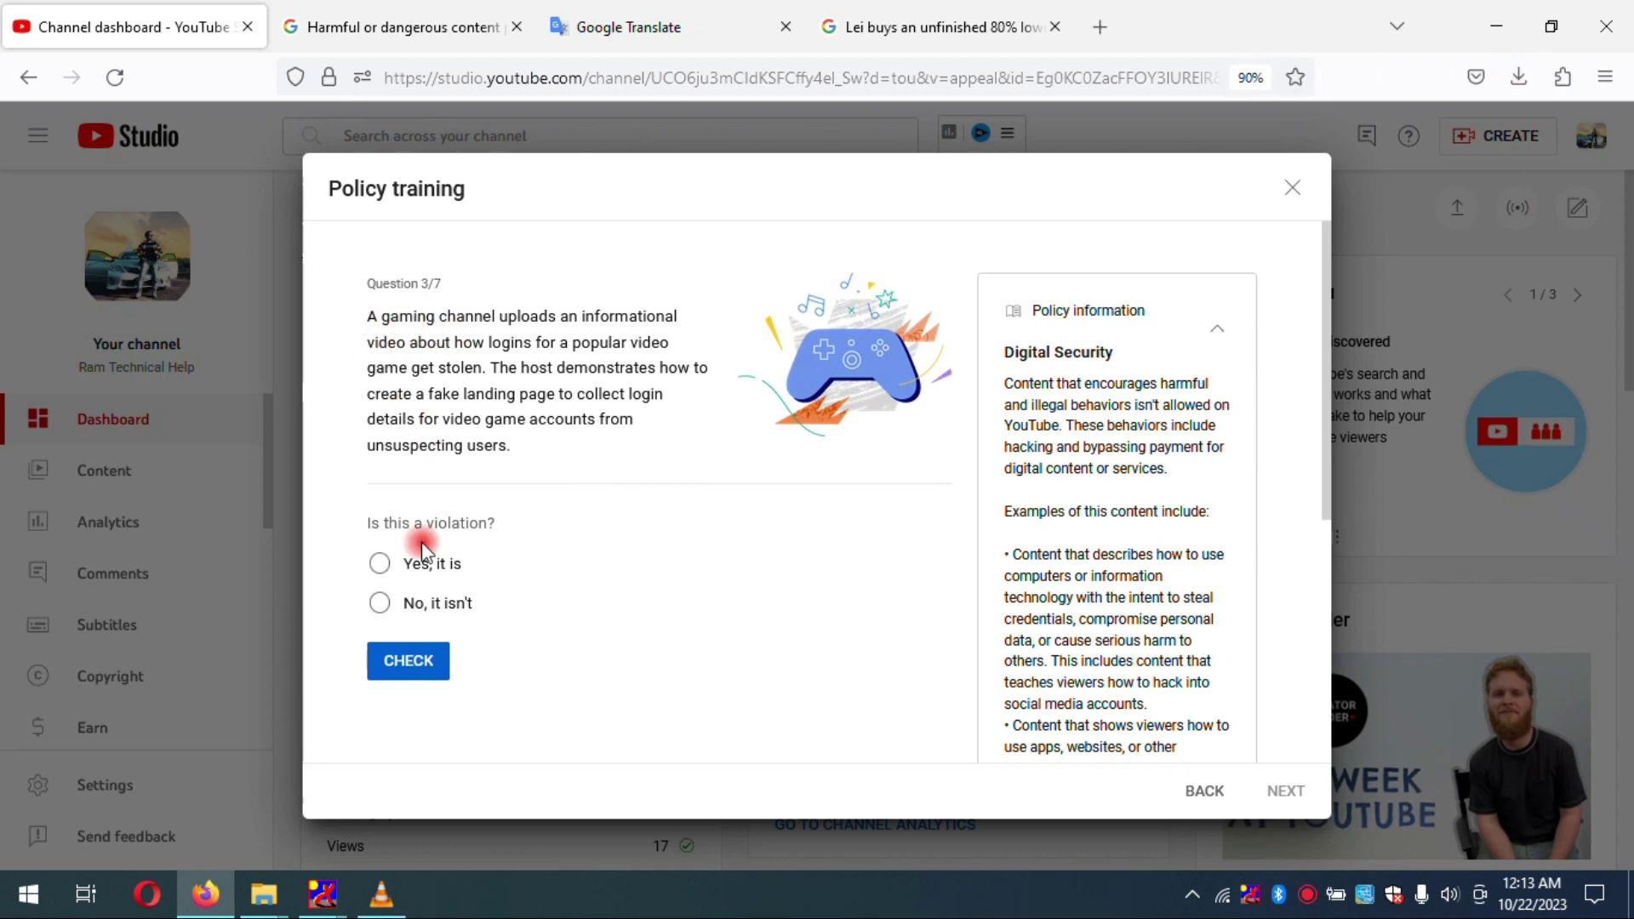
pyautogui.click(379, 563)
pyautogui.click(398, 678)
pyautogui.click(413, 675)
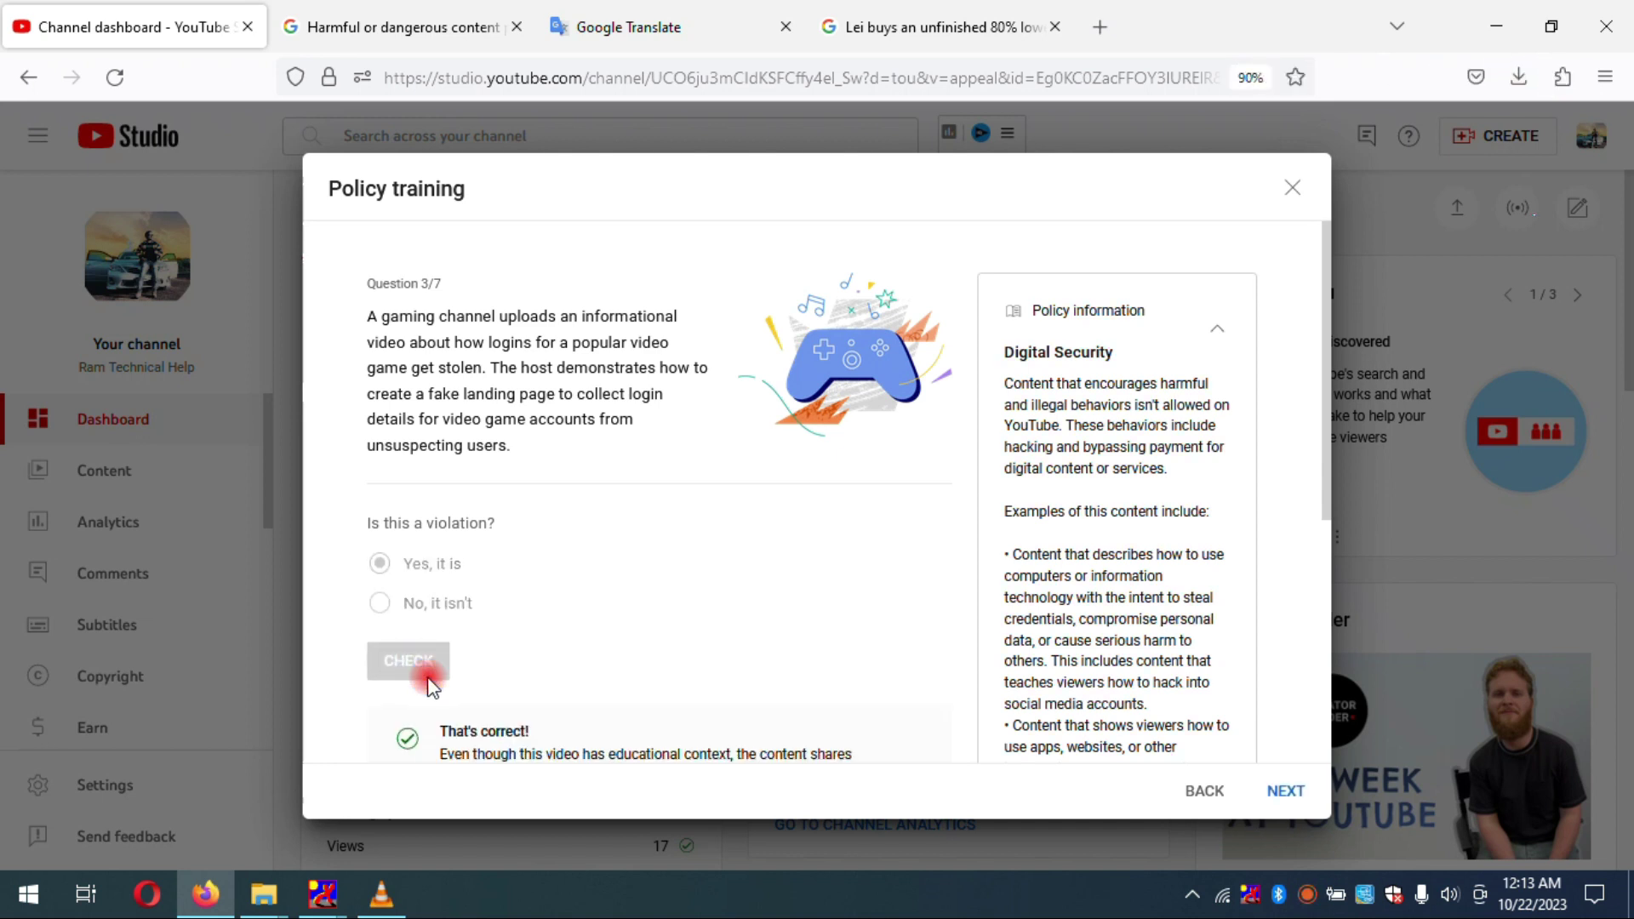
pyautogui.scroll(-3, 476, 679)
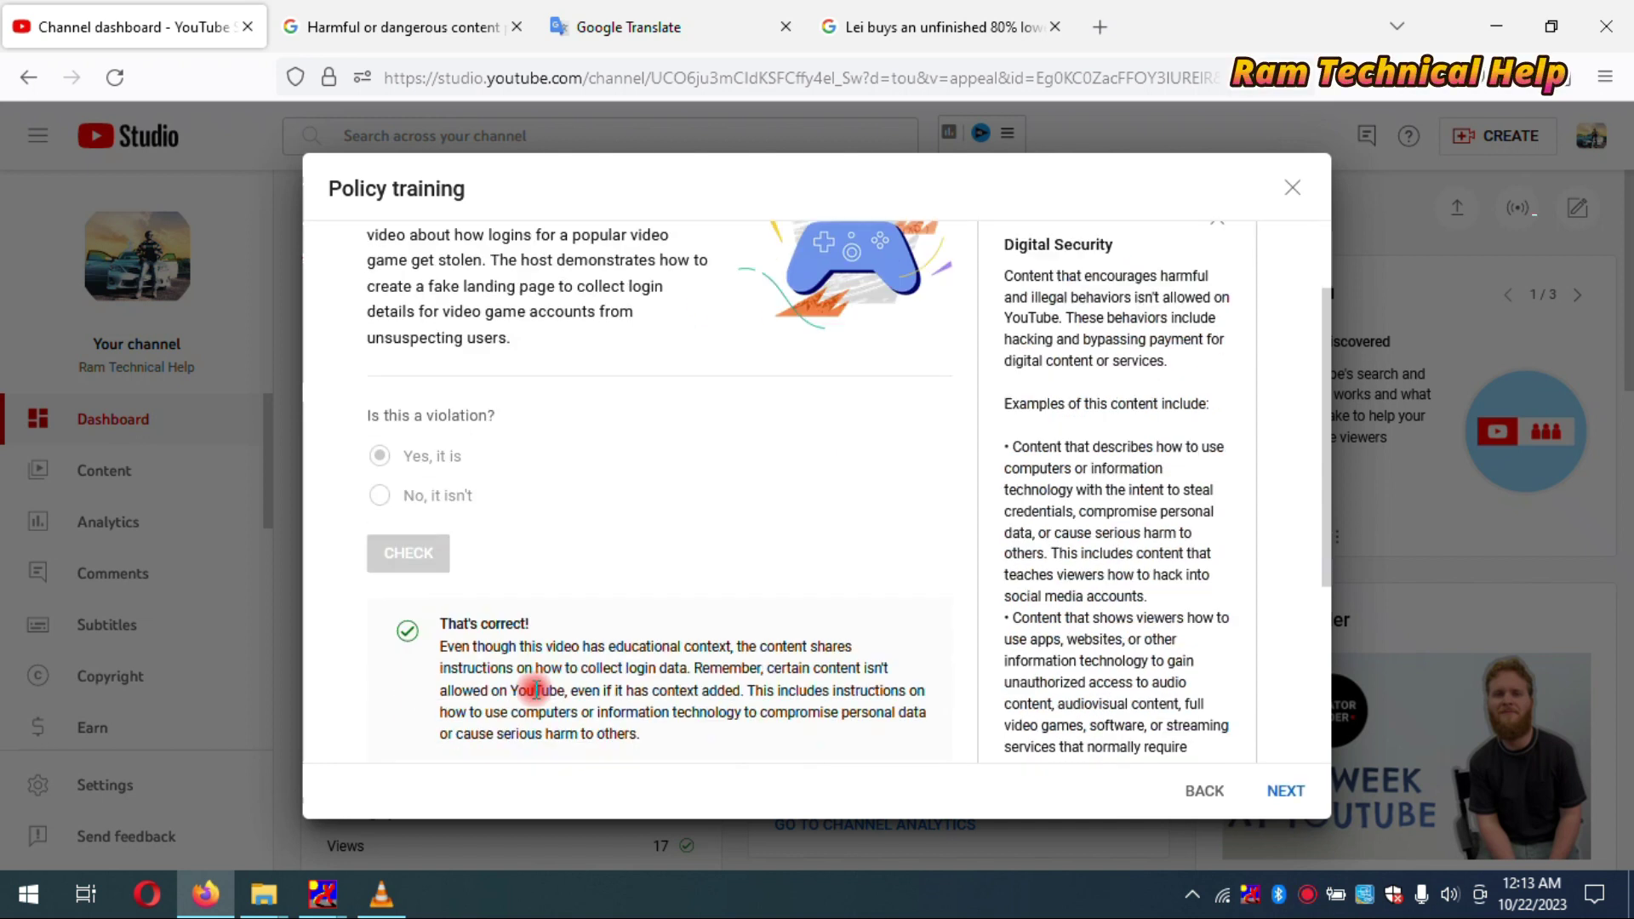
# Continue to question 4 about the photo editing software tutorial, answer "No, it isn't" and check the answer
pyautogui.click(1286, 792)
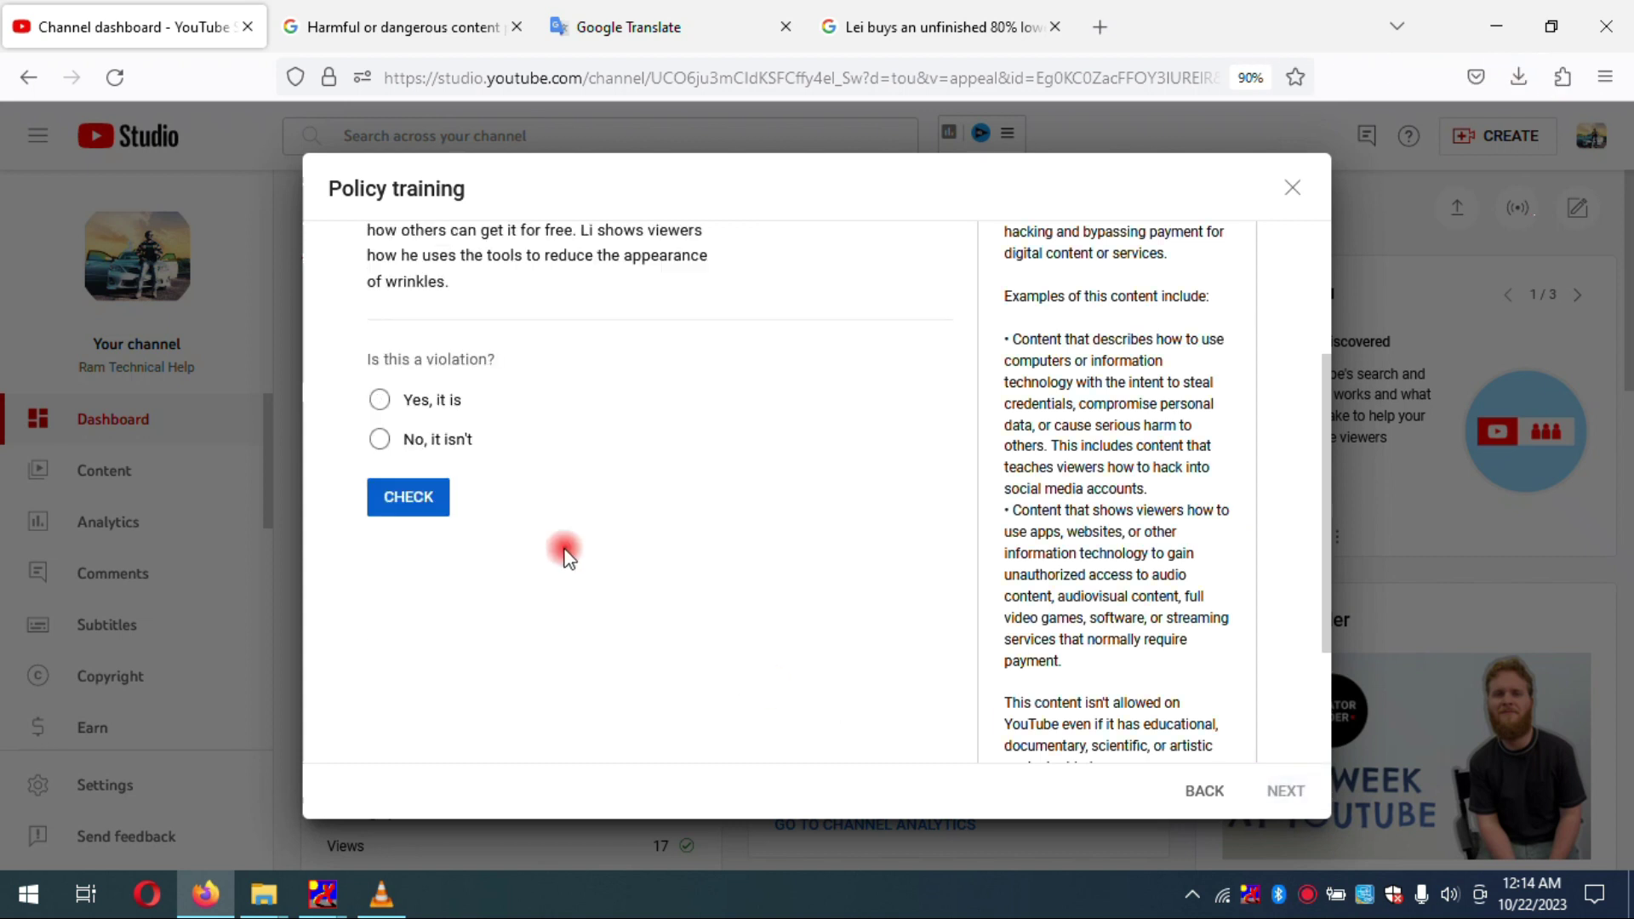
pyautogui.scroll(3, 544, 536)
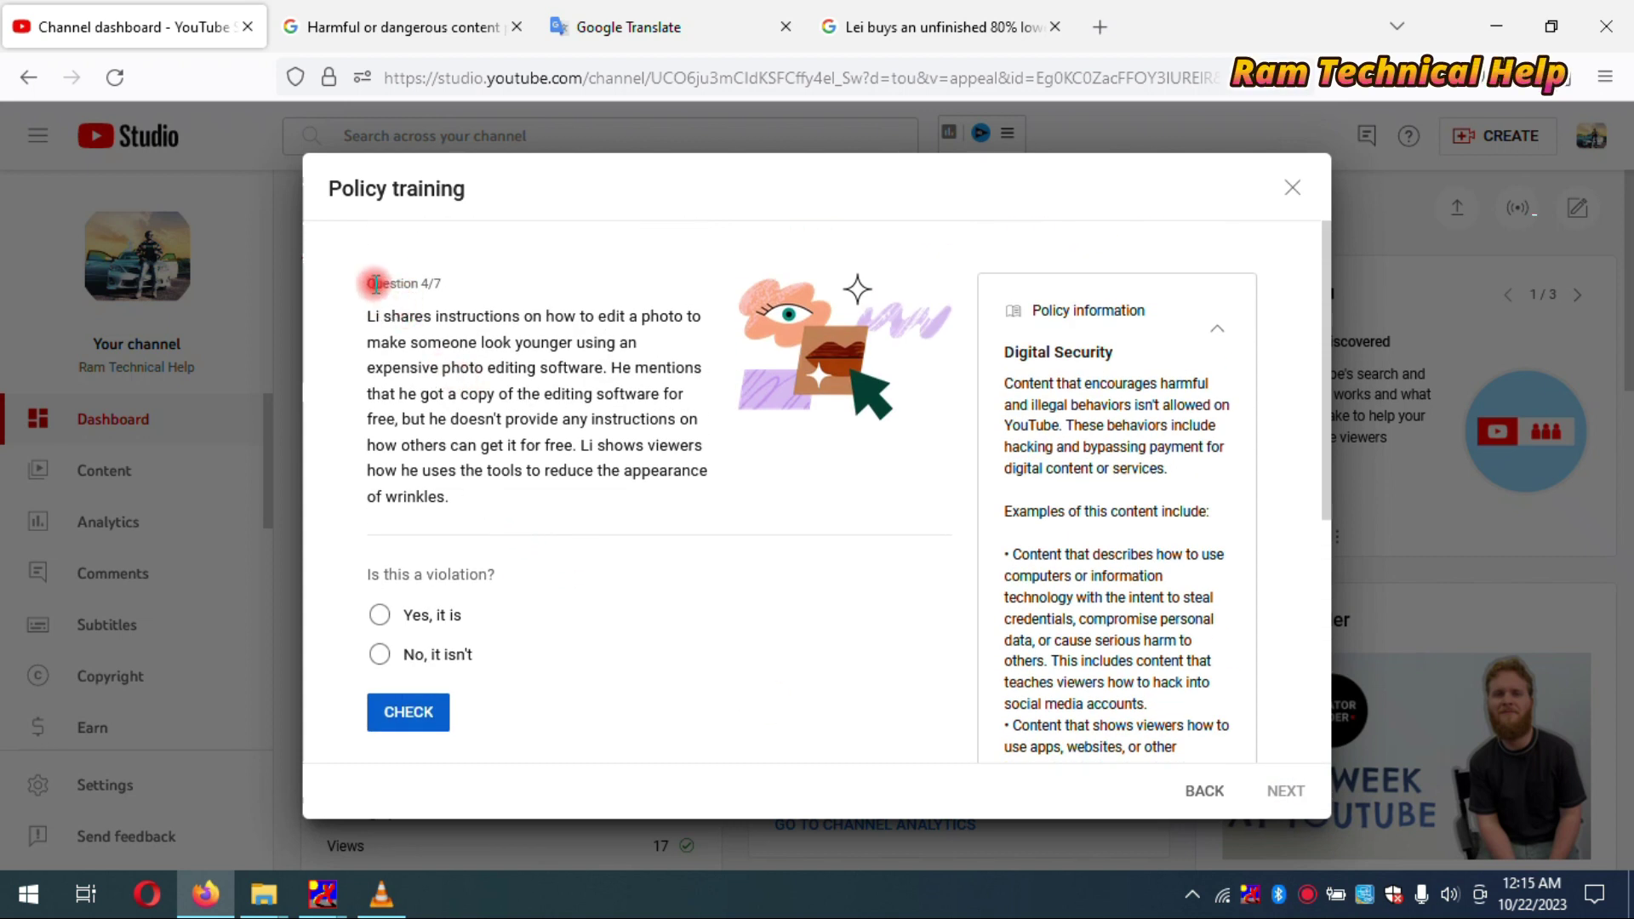
pyautogui.scroll(-1, 460, 409)
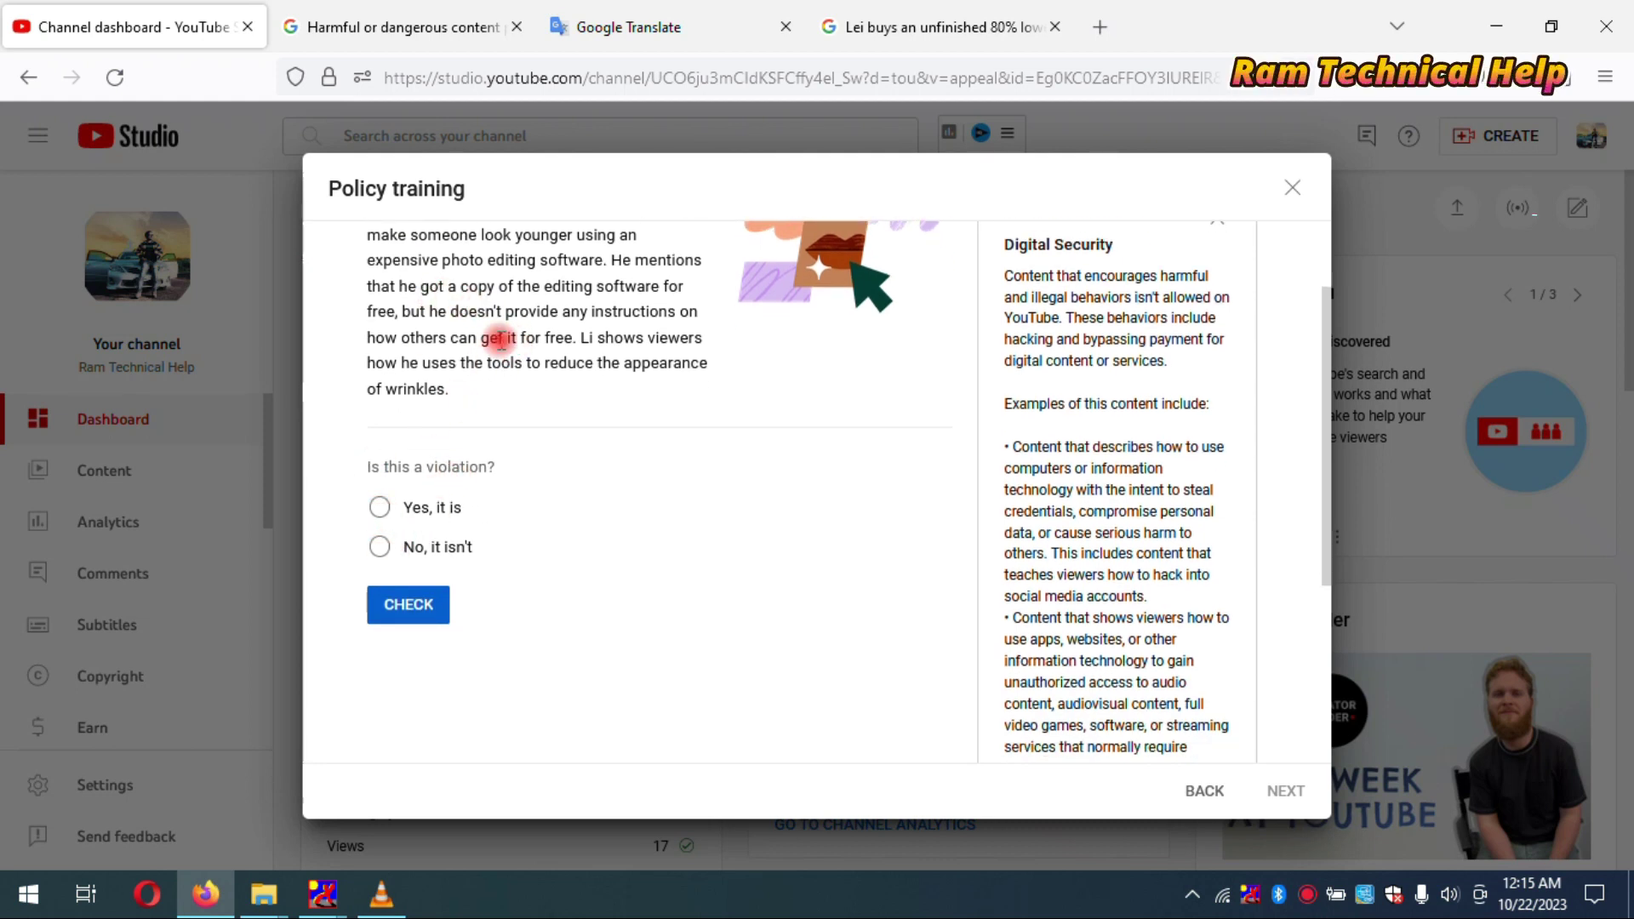
pyautogui.click(379, 549)
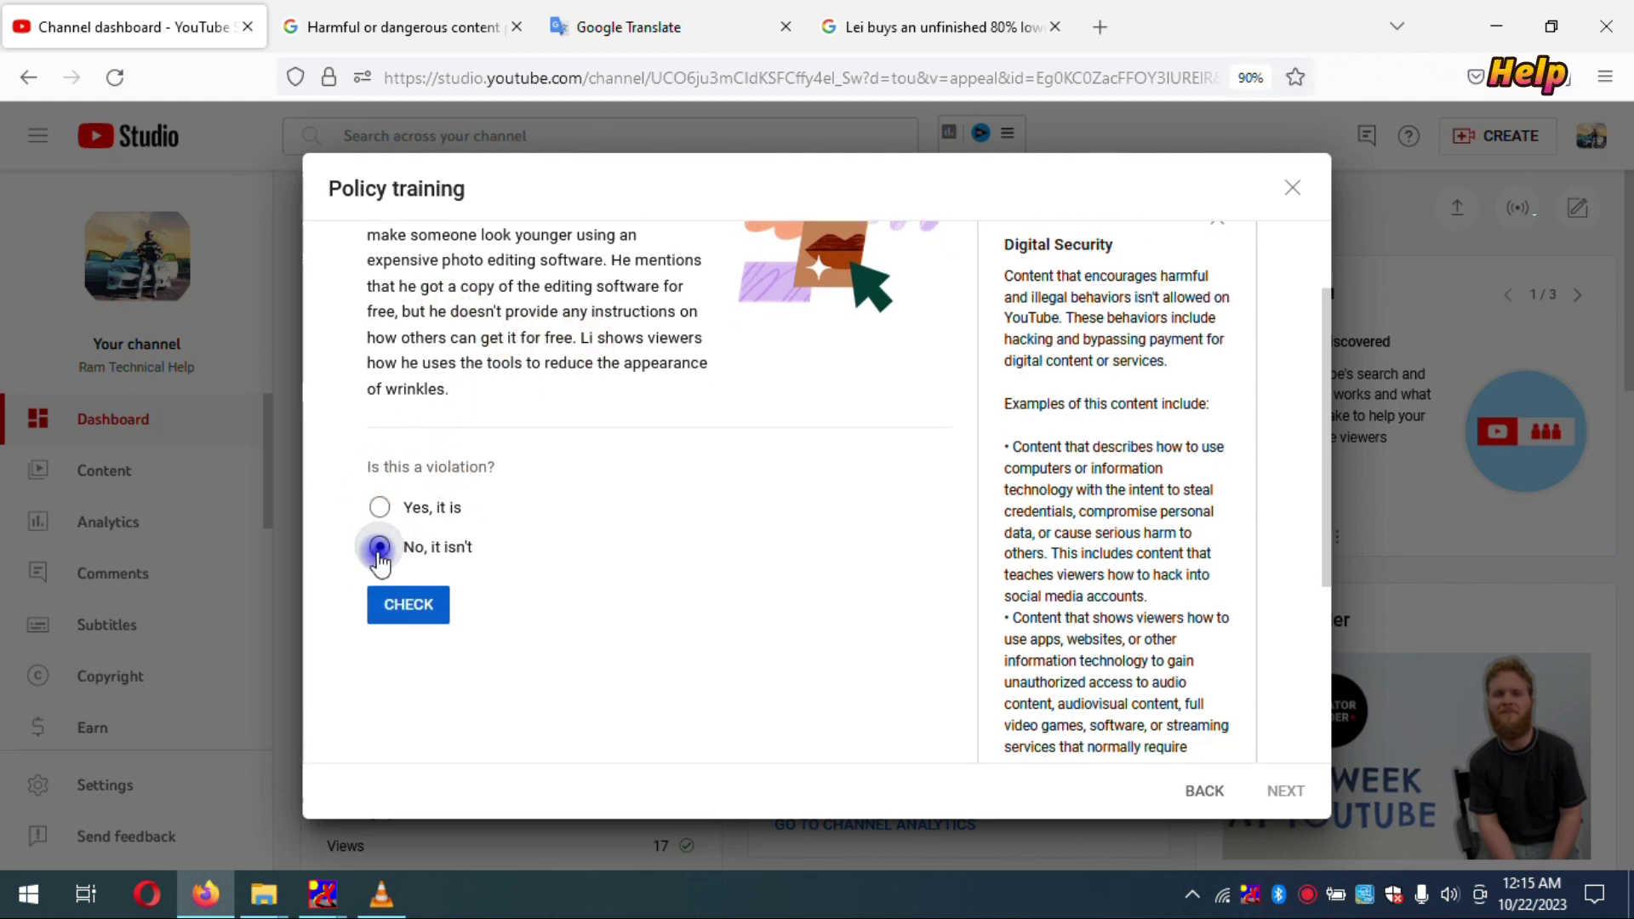
pyautogui.click(434, 608)
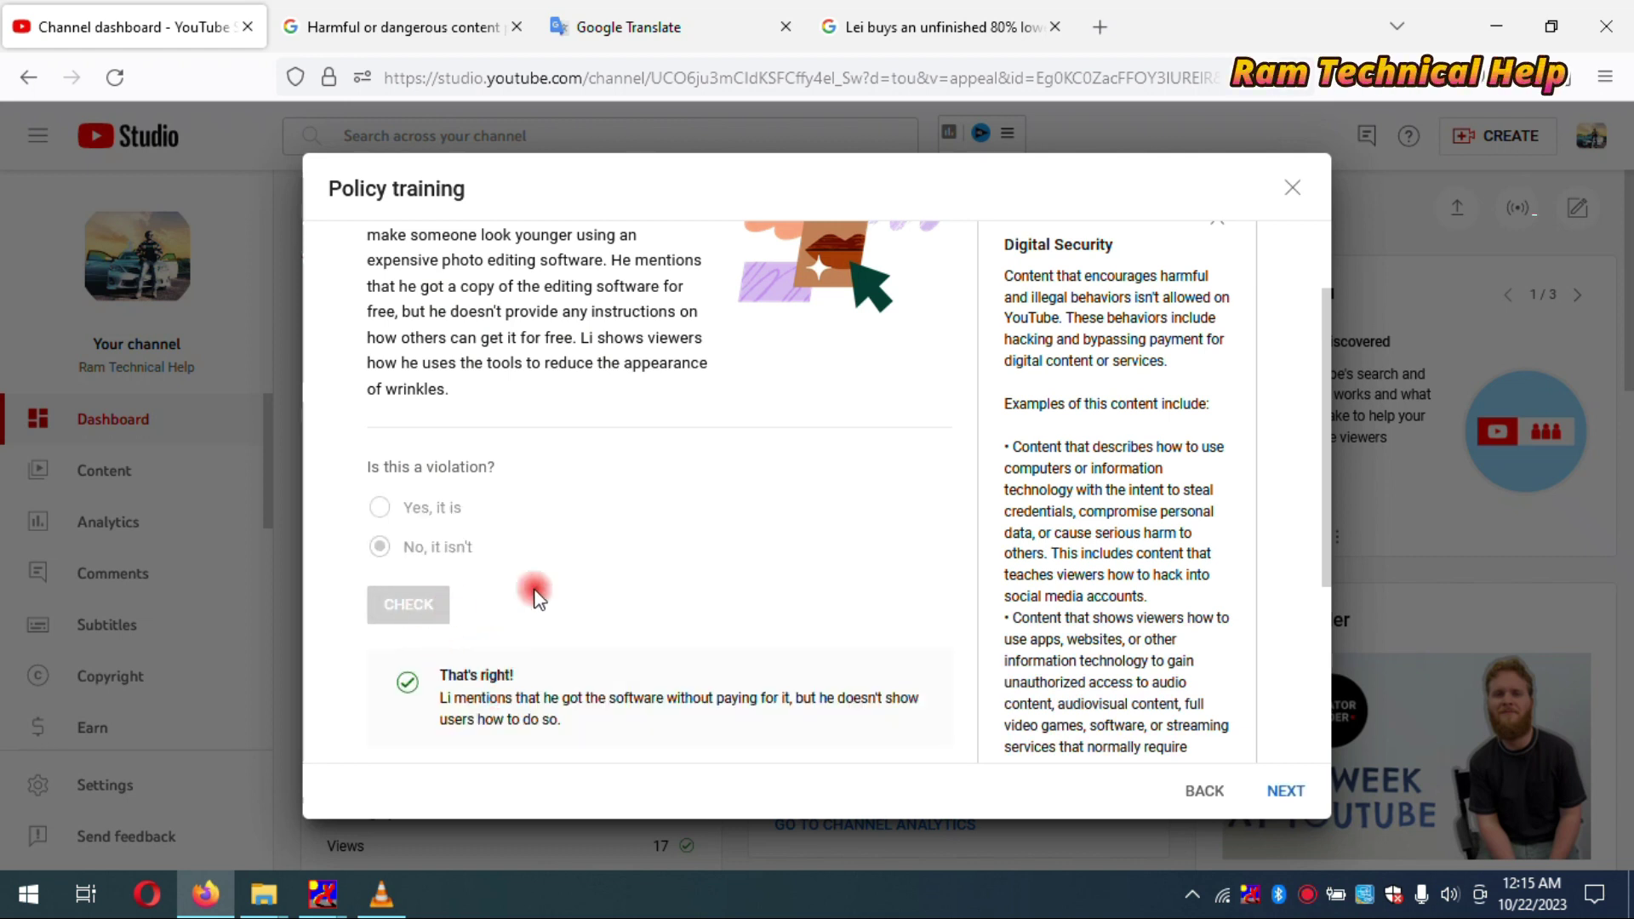
# Continue to question 5 about the marijuana review with a store link, answer "Yes, it is" and check the answer
pyautogui.click(1285, 790)
pyautogui.scroll(2, 825, 668)
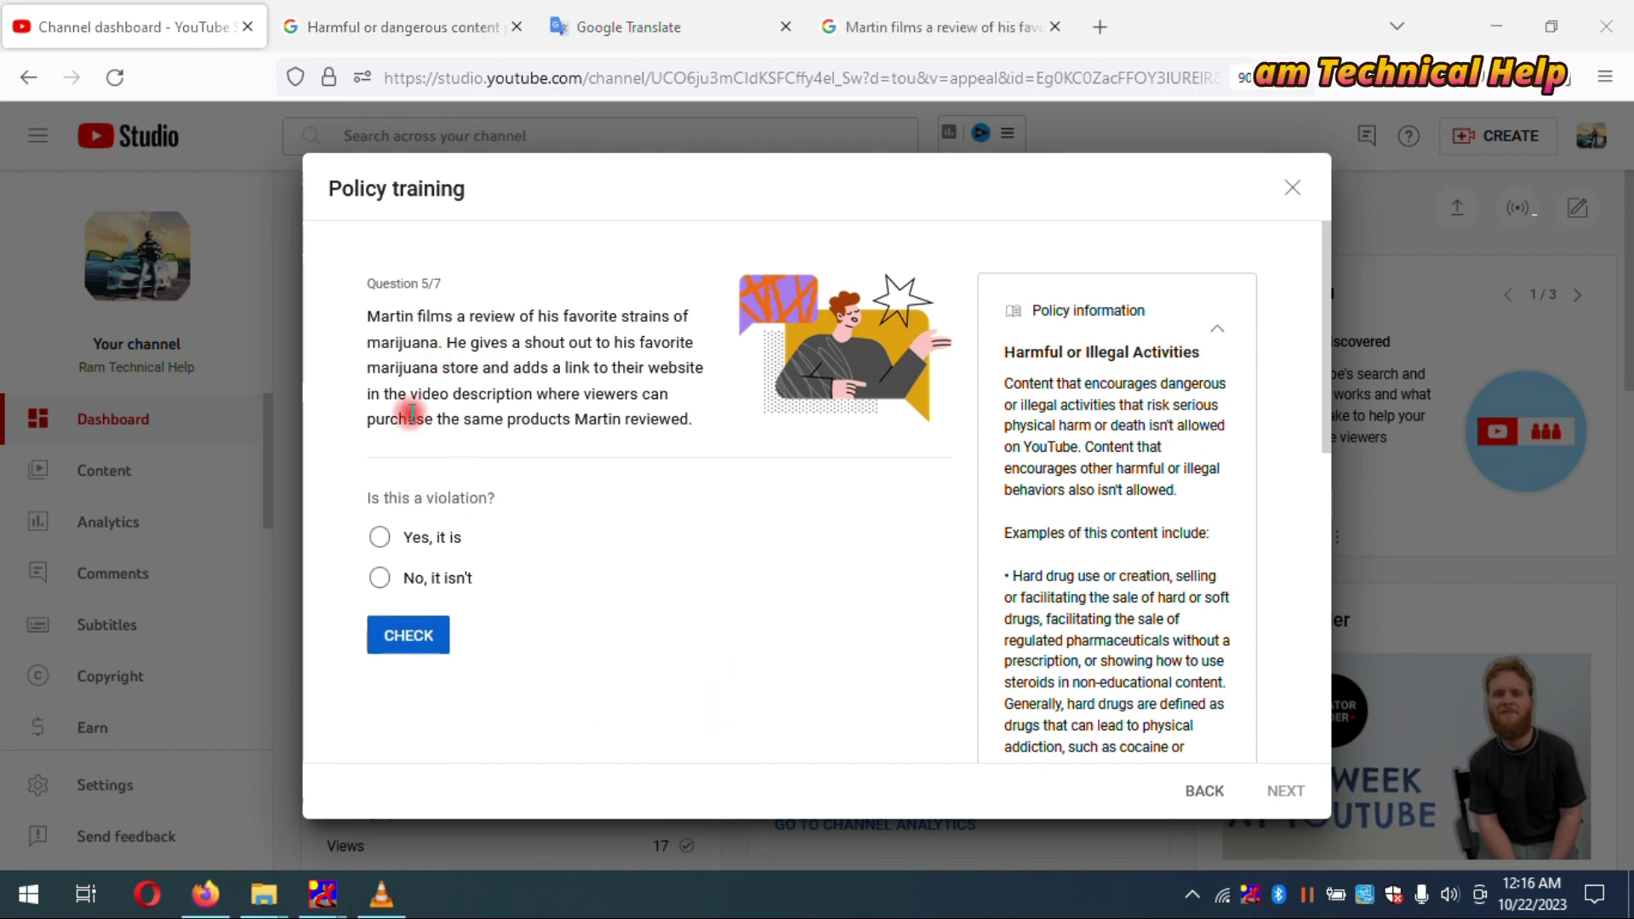
pyautogui.click(379, 536)
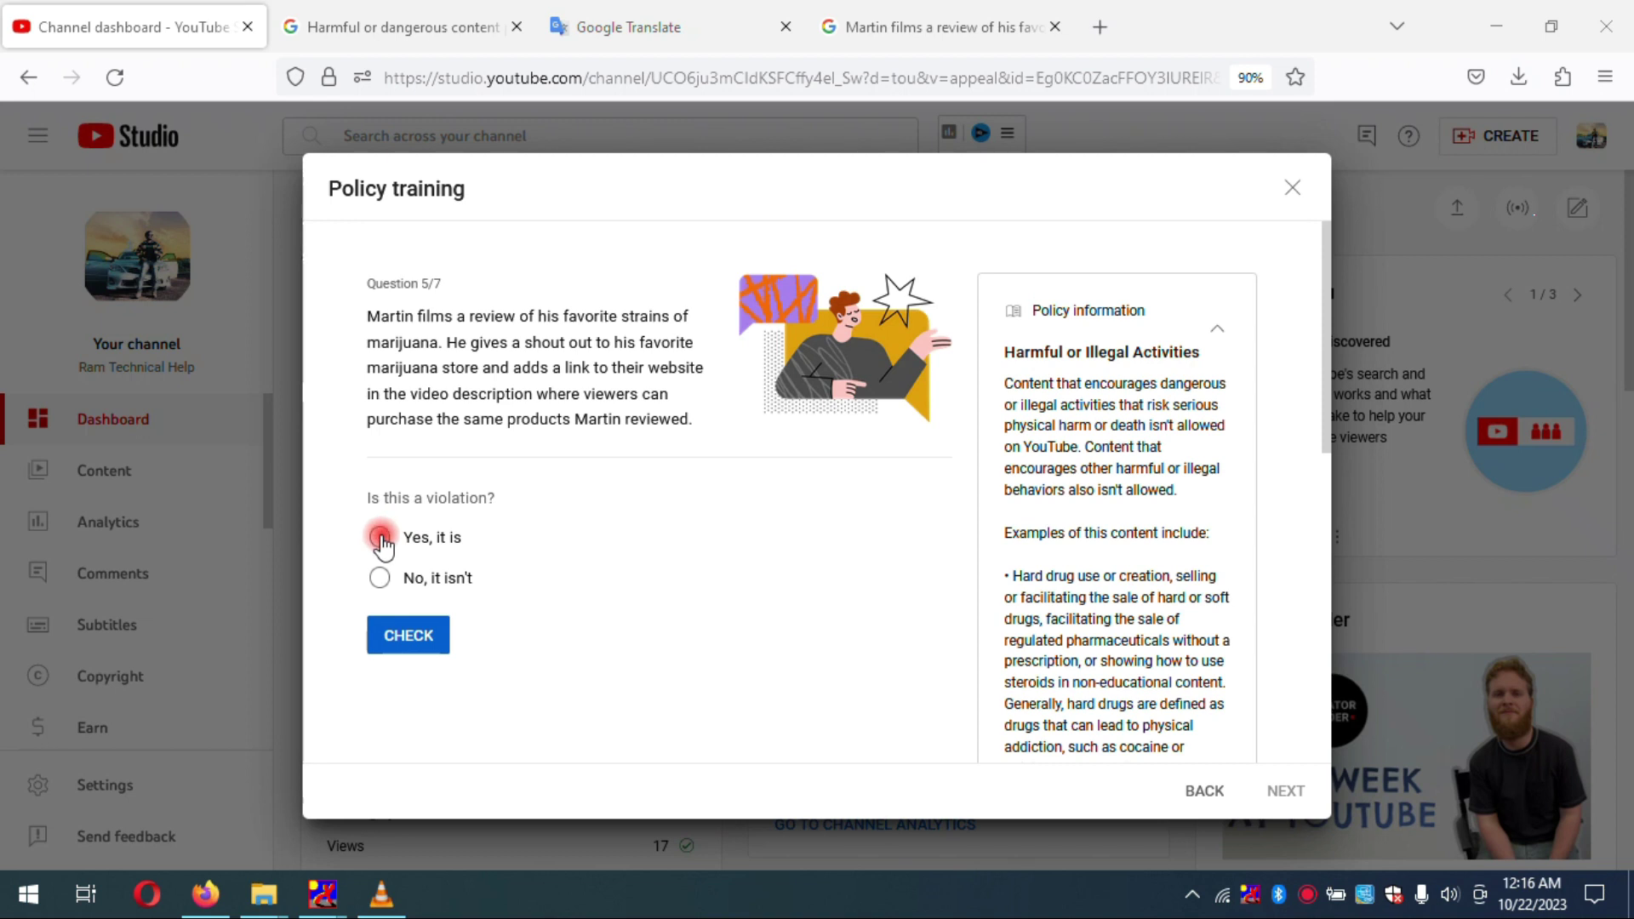
pyautogui.click(414, 646)
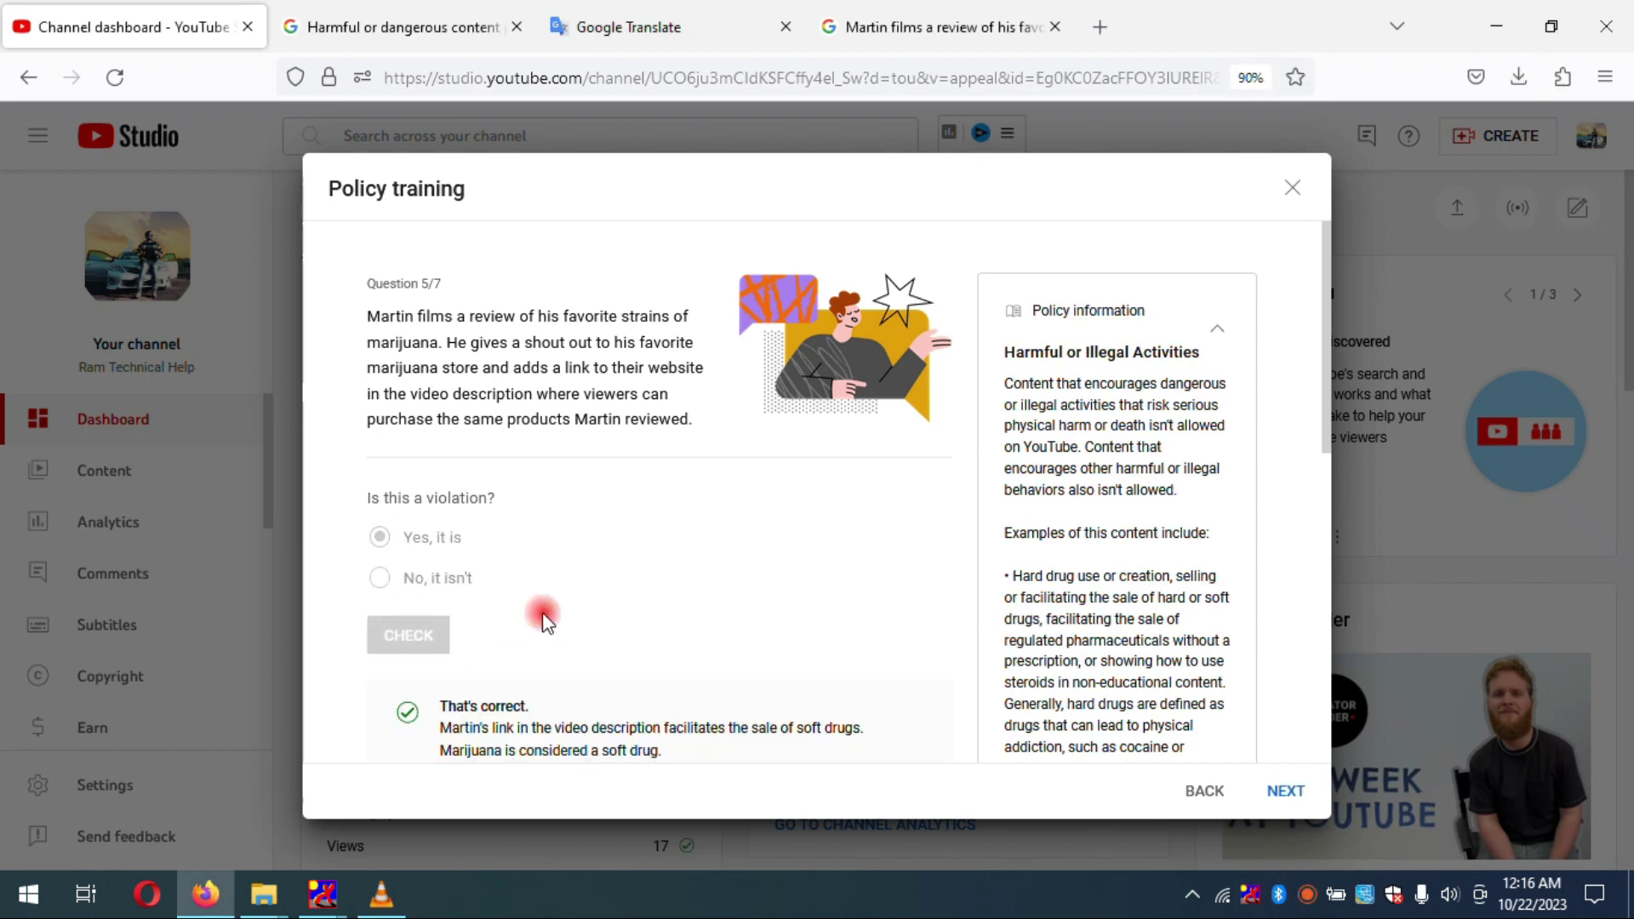
pyautogui.scroll(-3, 600, 626)
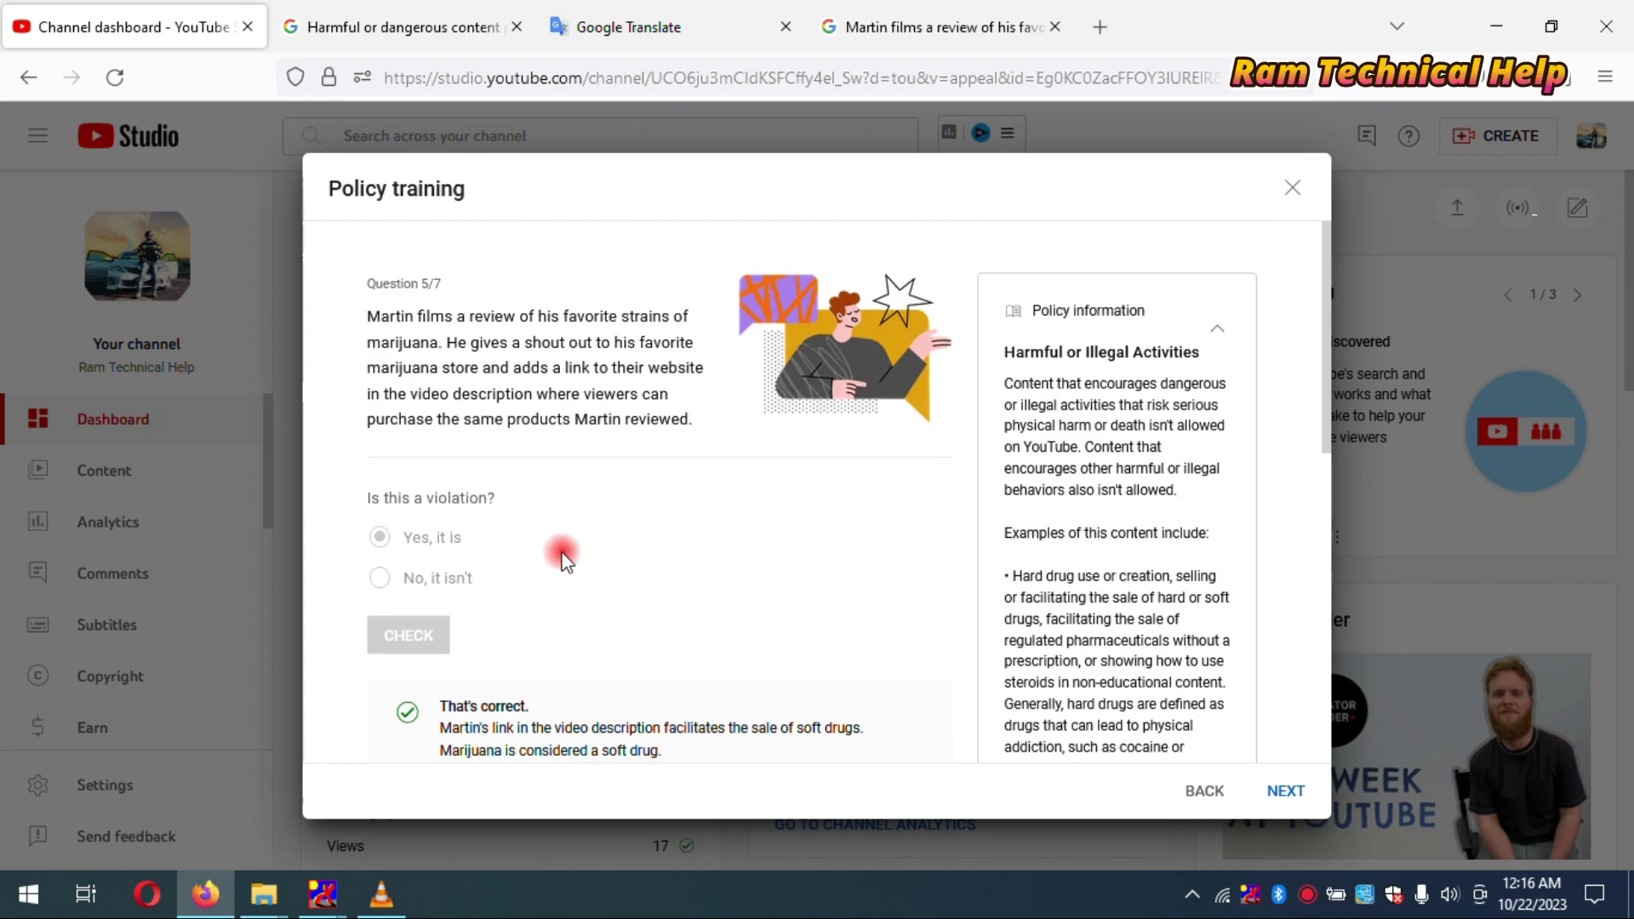
pyautogui.scroll(-4, 557, 554)
# Continue to question 6, select "Yes, this is a violation because she encourages people to download YouTube content" and check the answer
pyautogui.click(1285, 791)
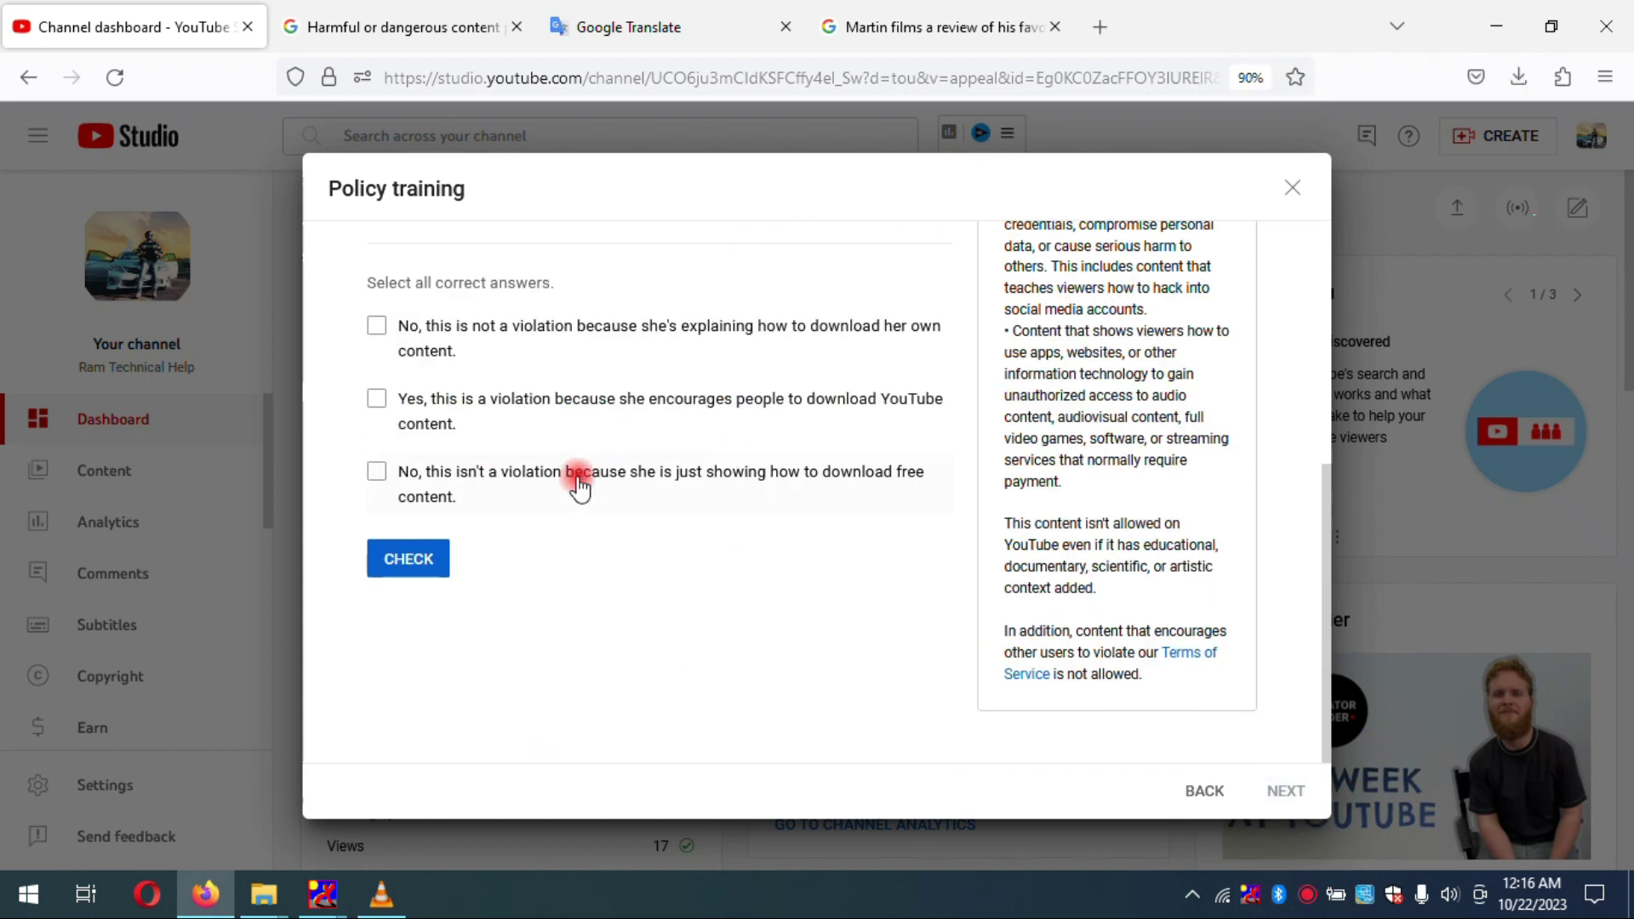
pyautogui.scroll(4, 576, 483)
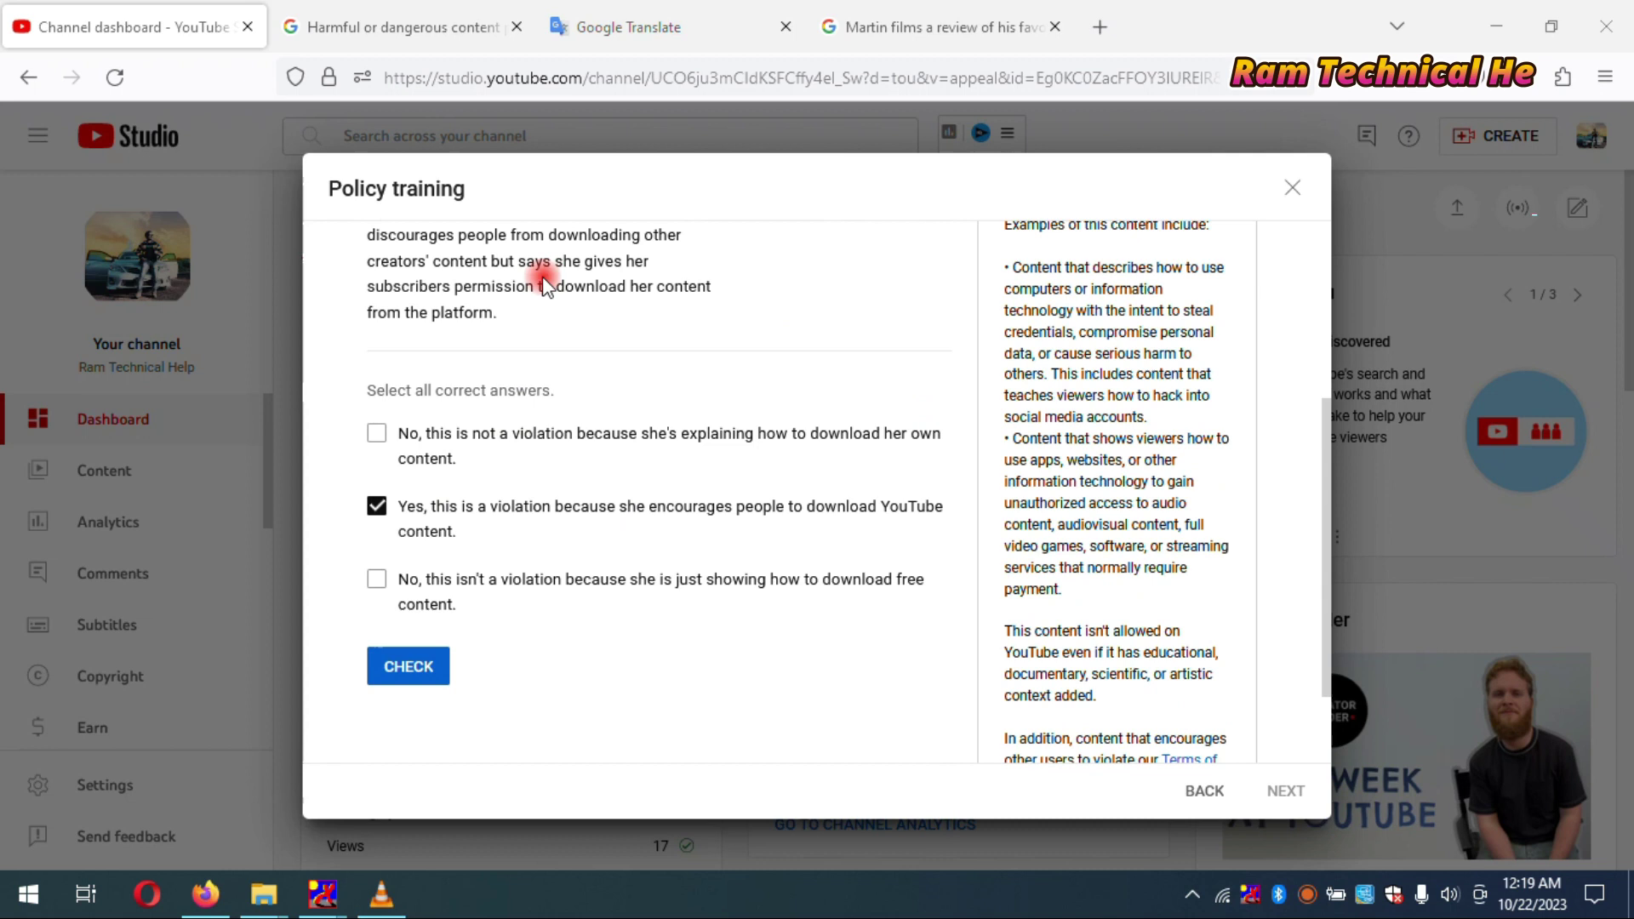
pyautogui.scroll(1, 525, 321)
pyautogui.scroll(-1, 522, 488)
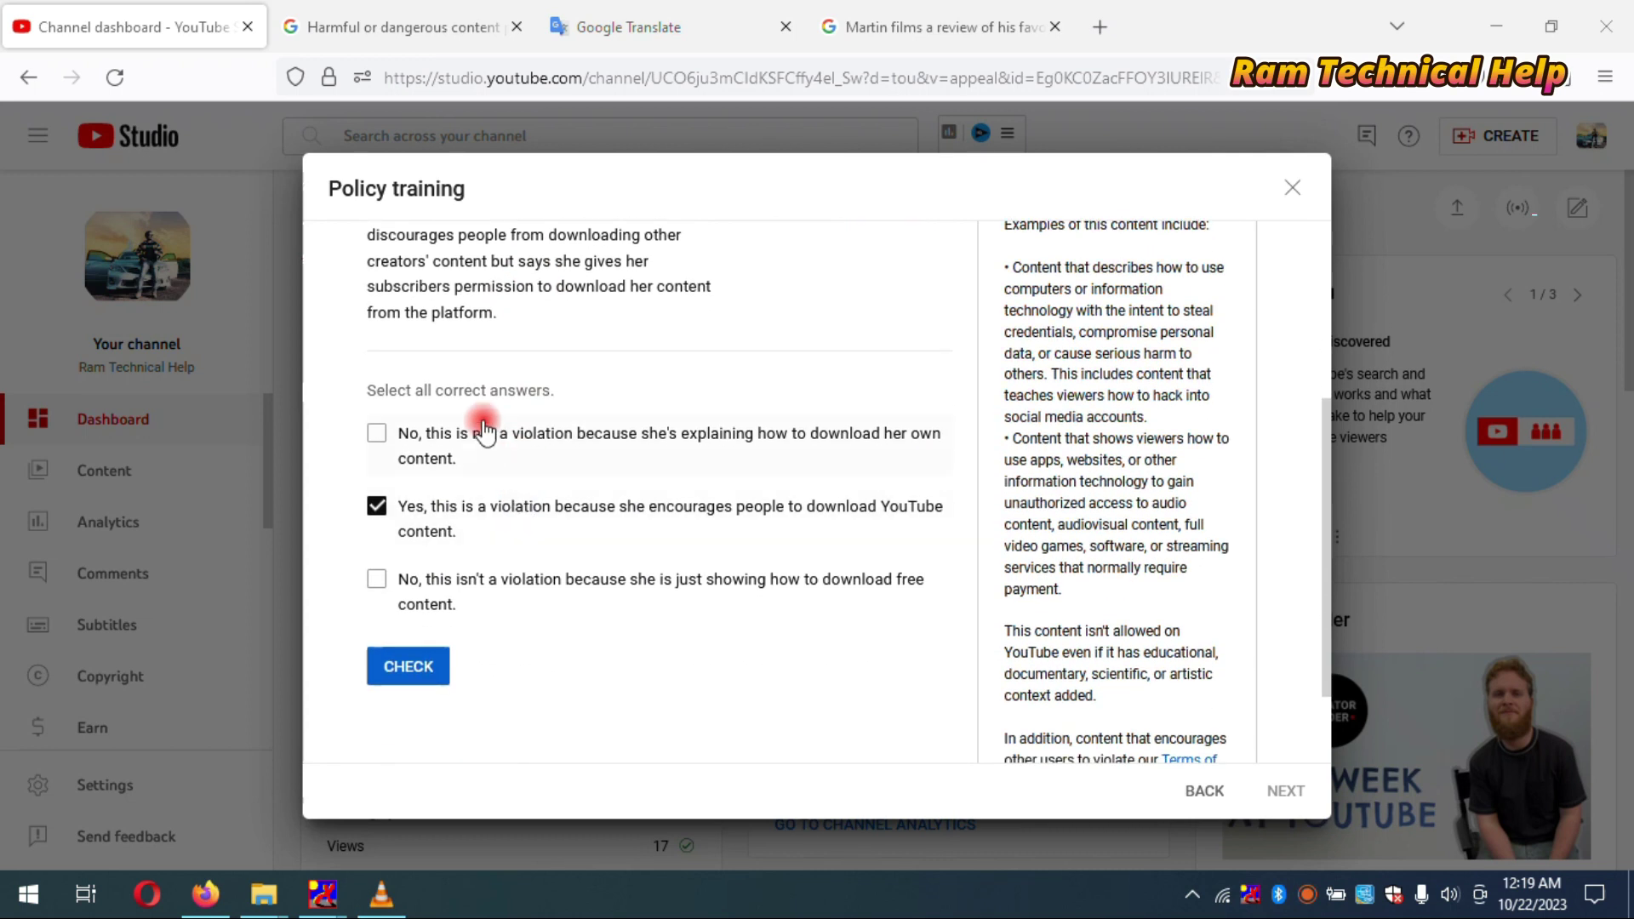
pyautogui.click(374, 433)
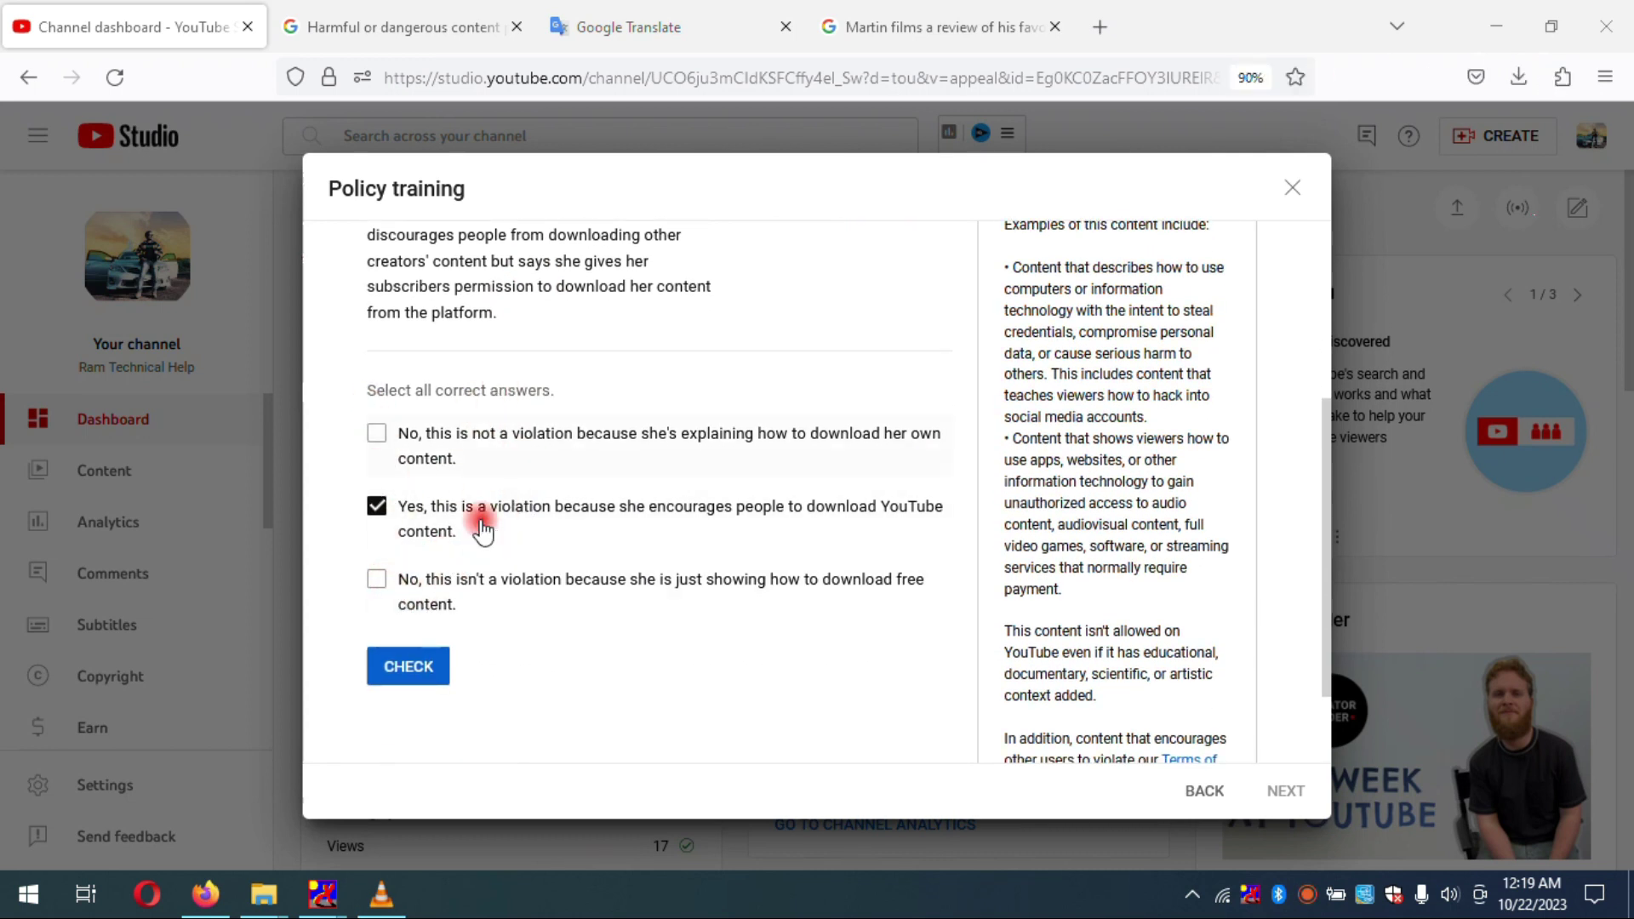
pyautogui.click(403, 673)
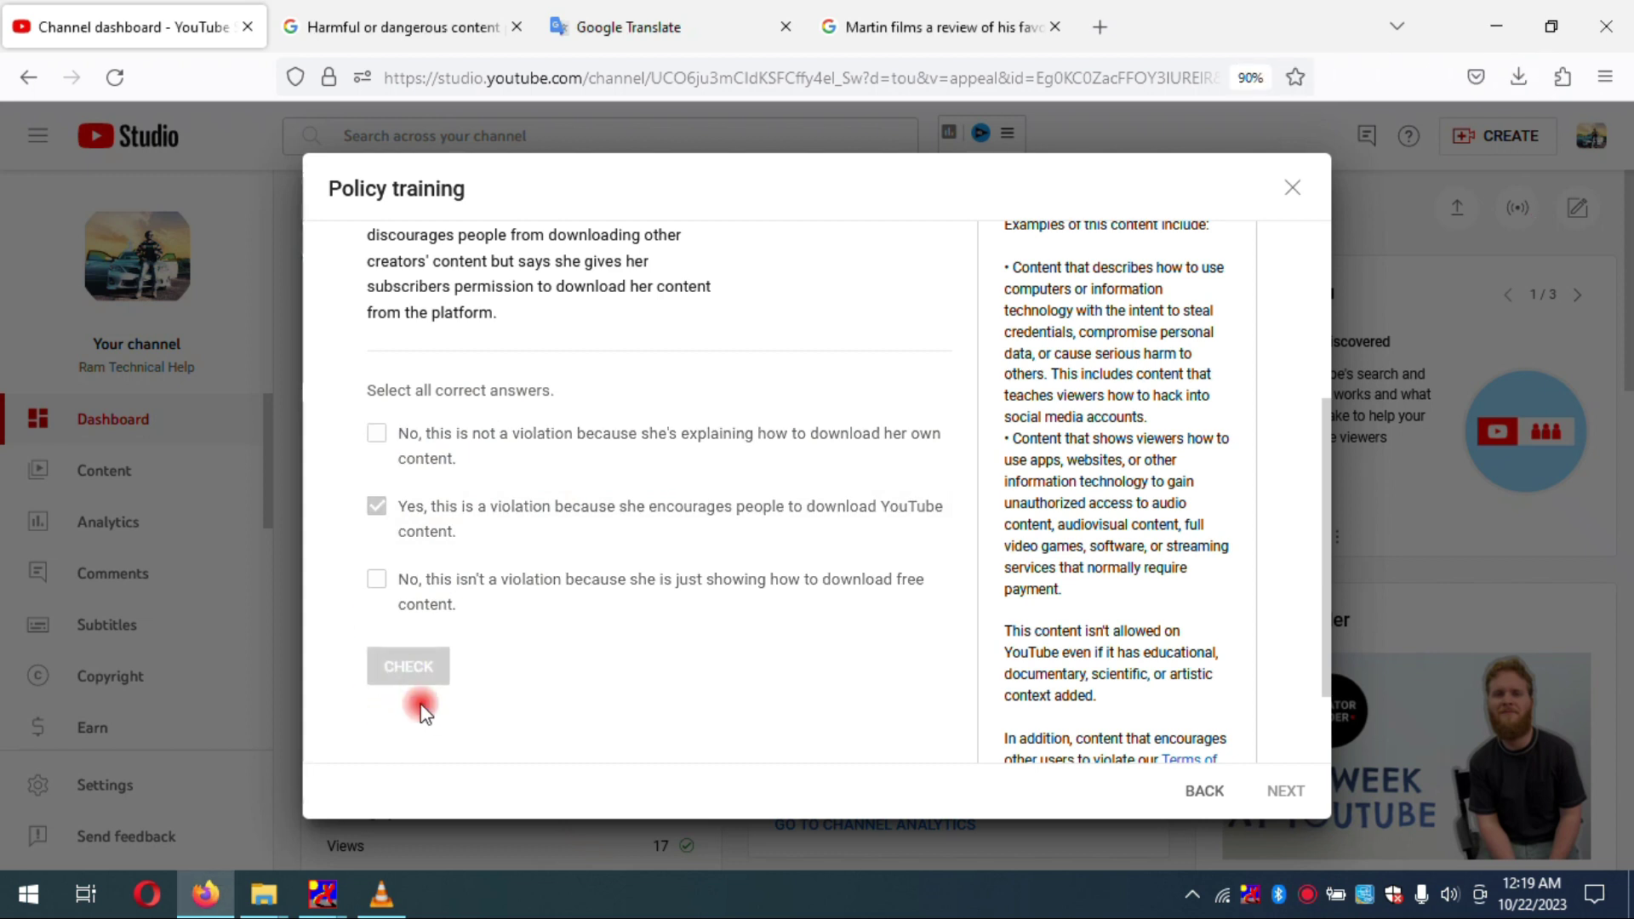
# Review the feedback on question 6 and continue to question 7 about the hunting channel's firearm giveaway
pyautogui.scroll(-2, 474, 598)
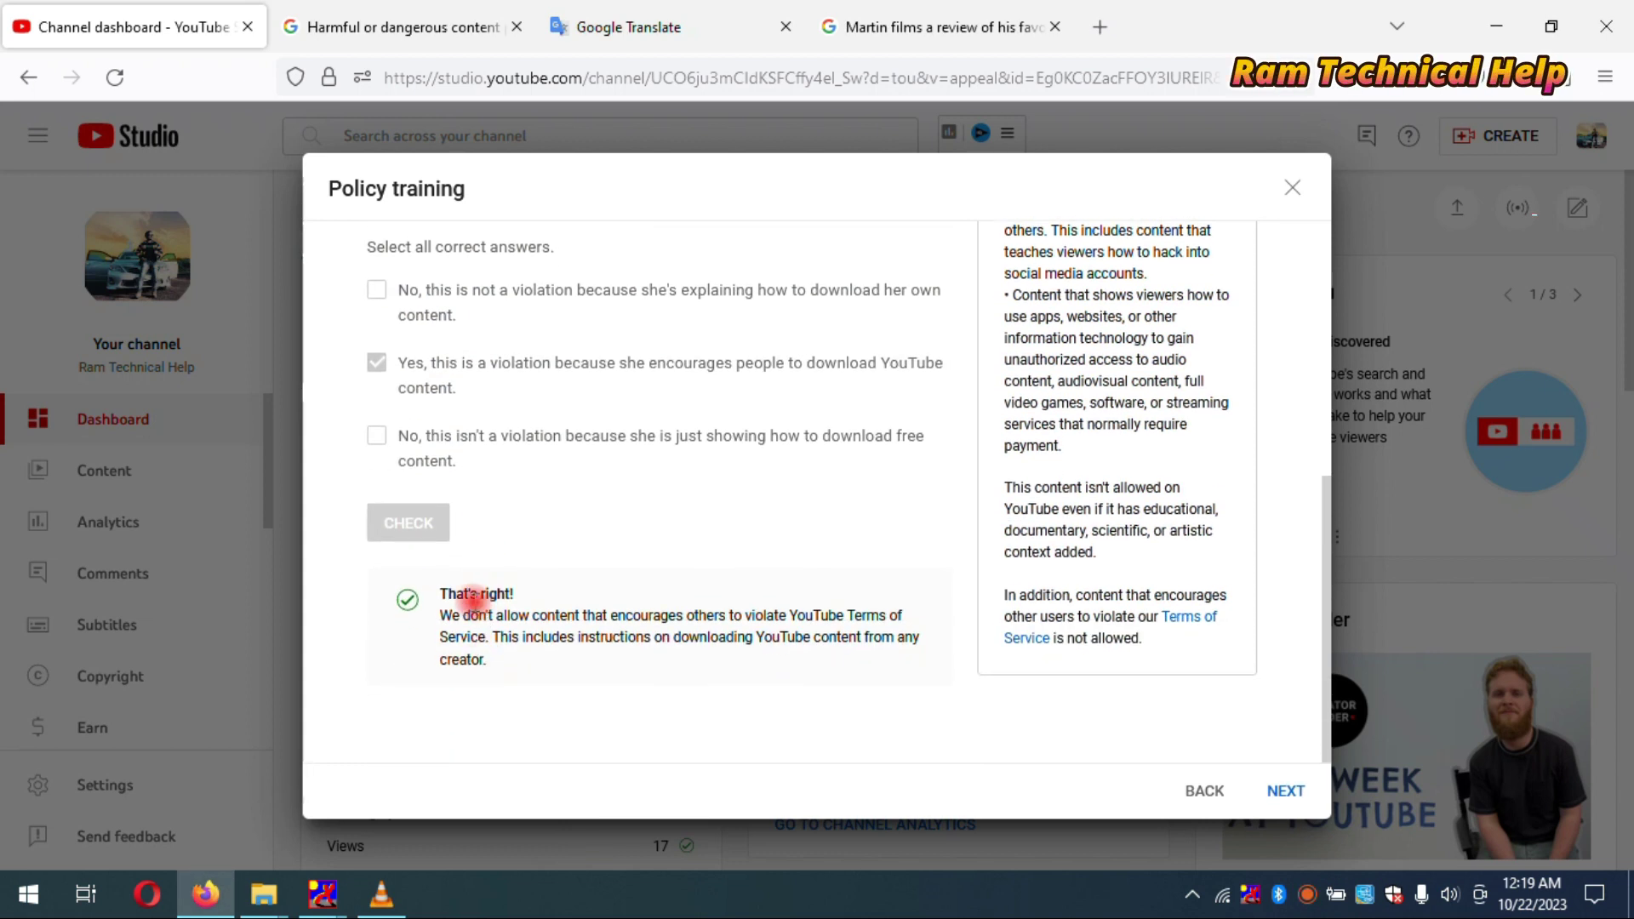
pyautogui.click(1290, 791)
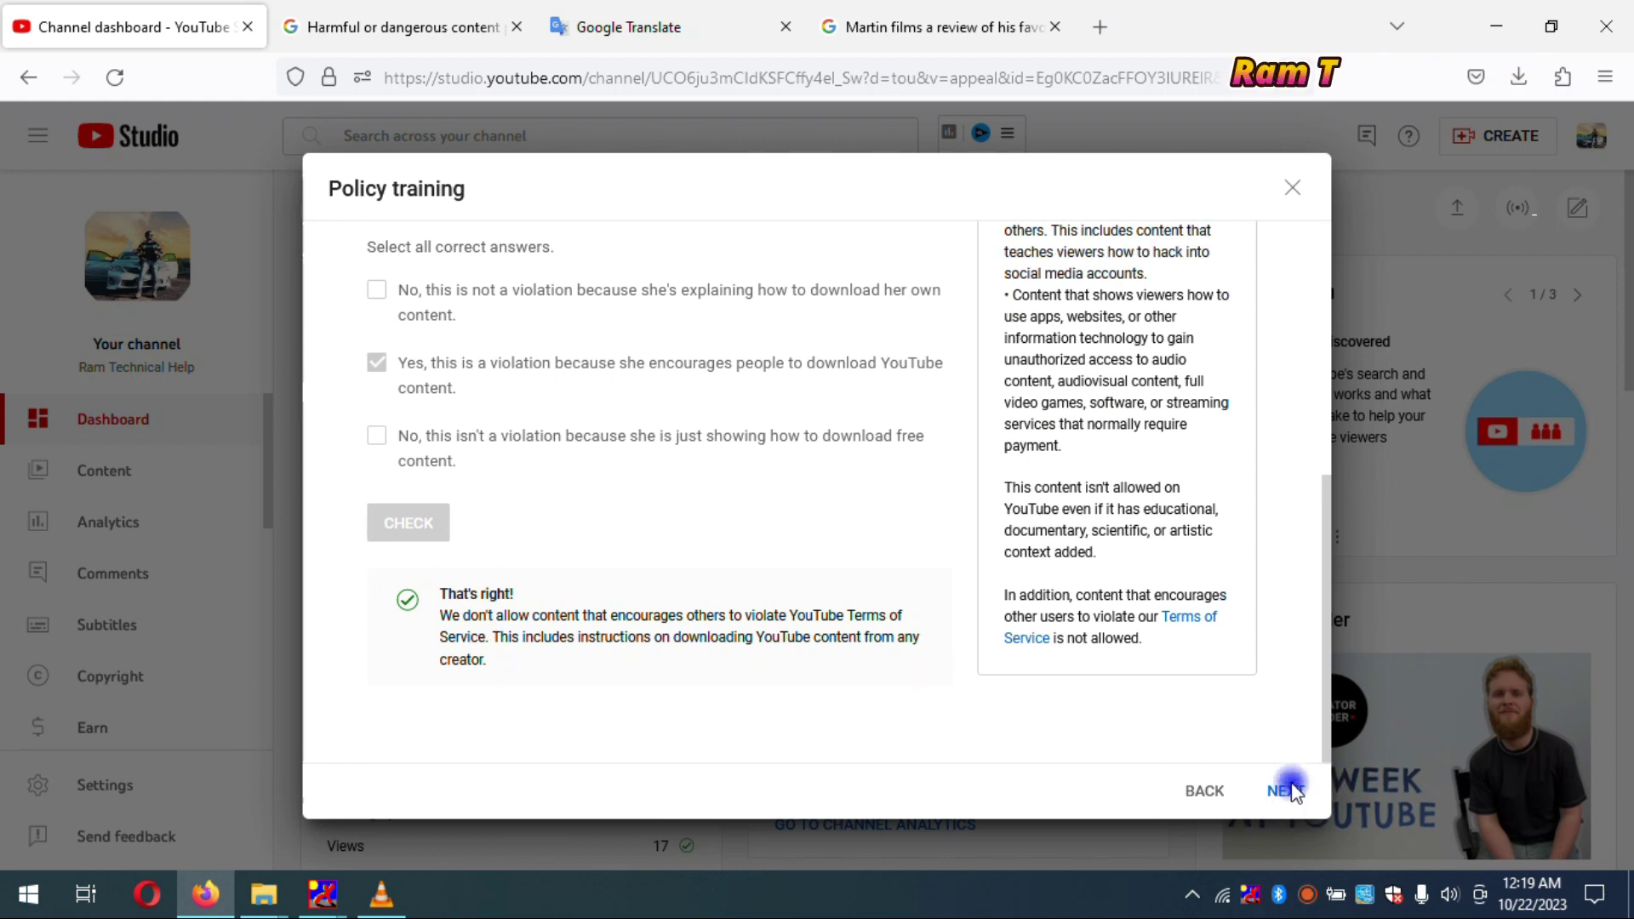
pyautogui.scroll(3, 642, 536)
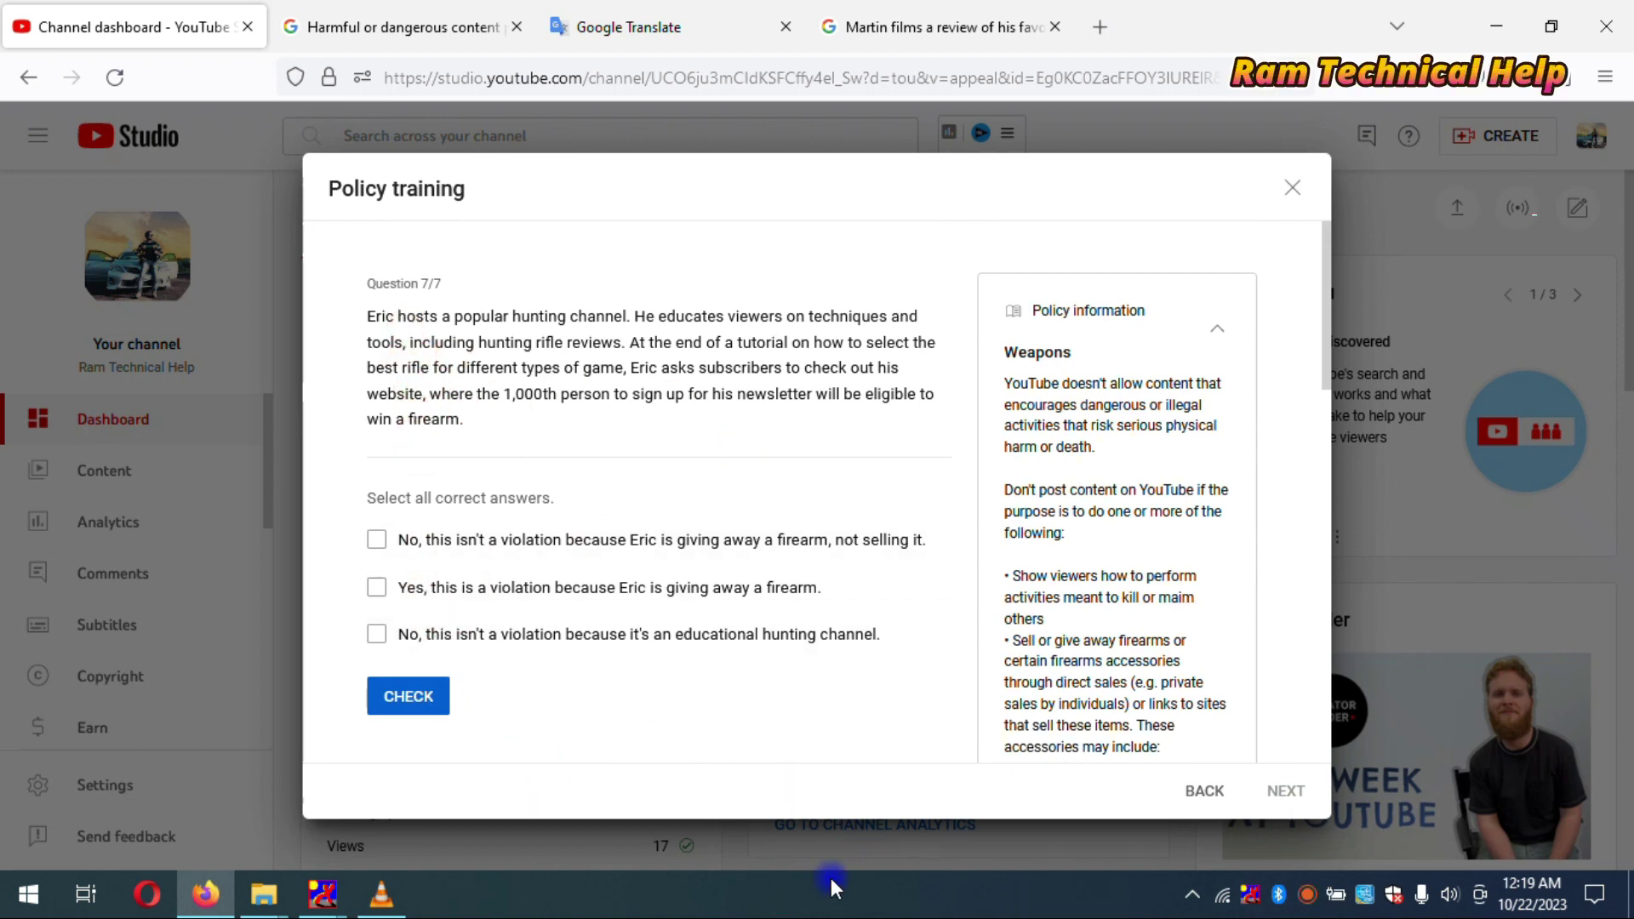
# Try answering question 7 with both "No, this isn't a violation" options and check the answer
pyautogui.click(602, 540)
pyautogui.click(602, 634)
pyautogui.scroll(-2, 579, 630)
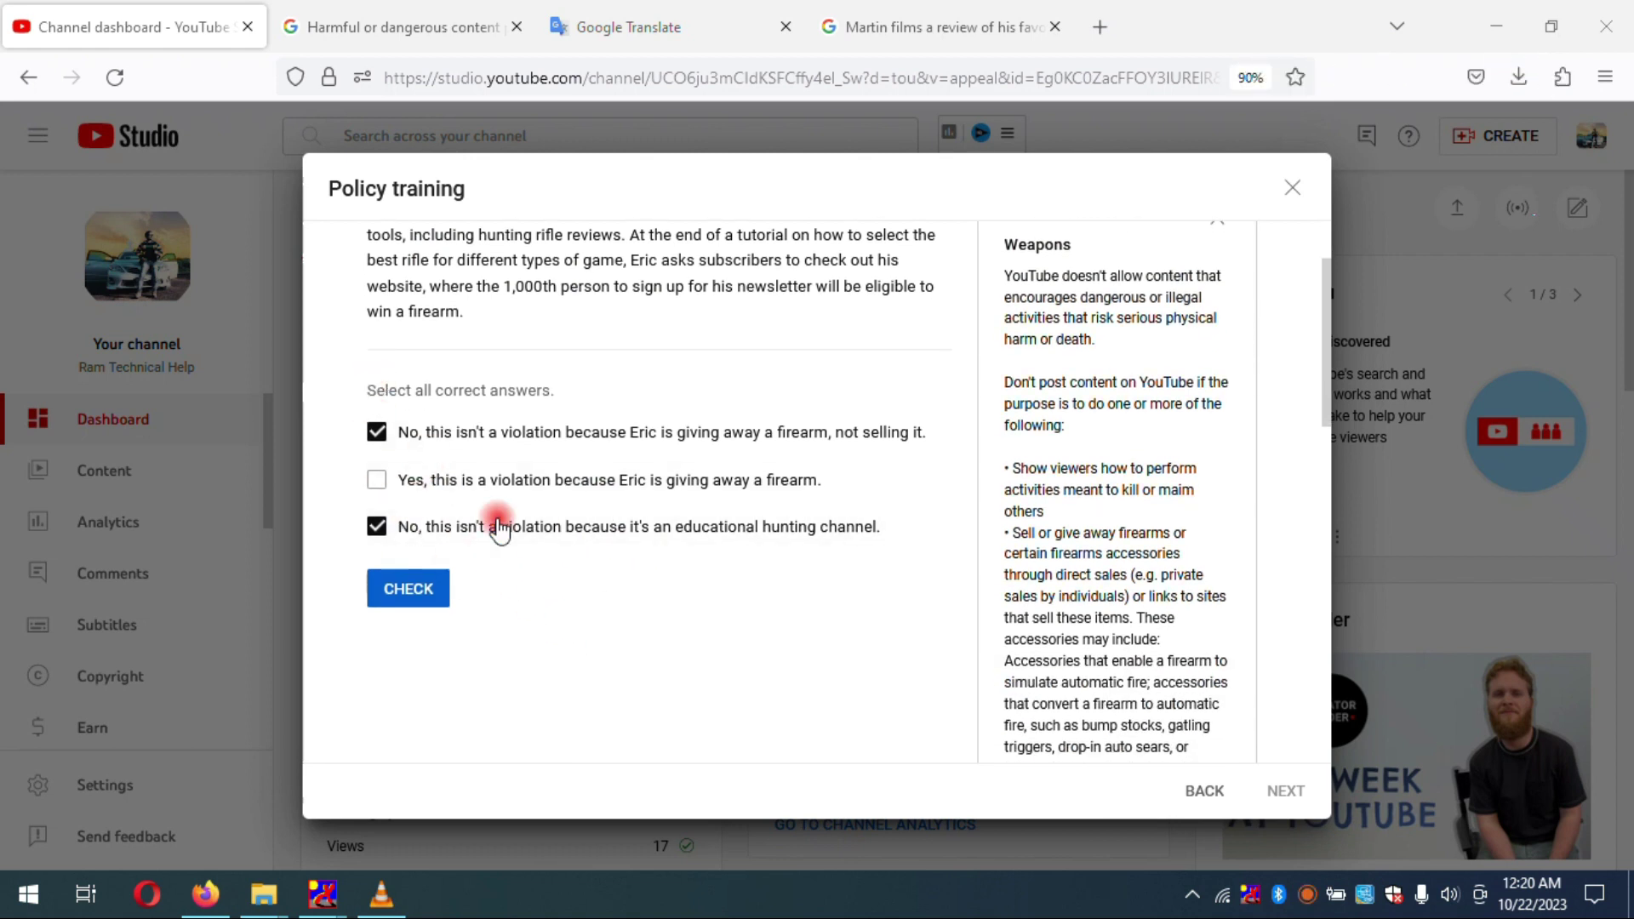
pyautogui.click(415, 592)
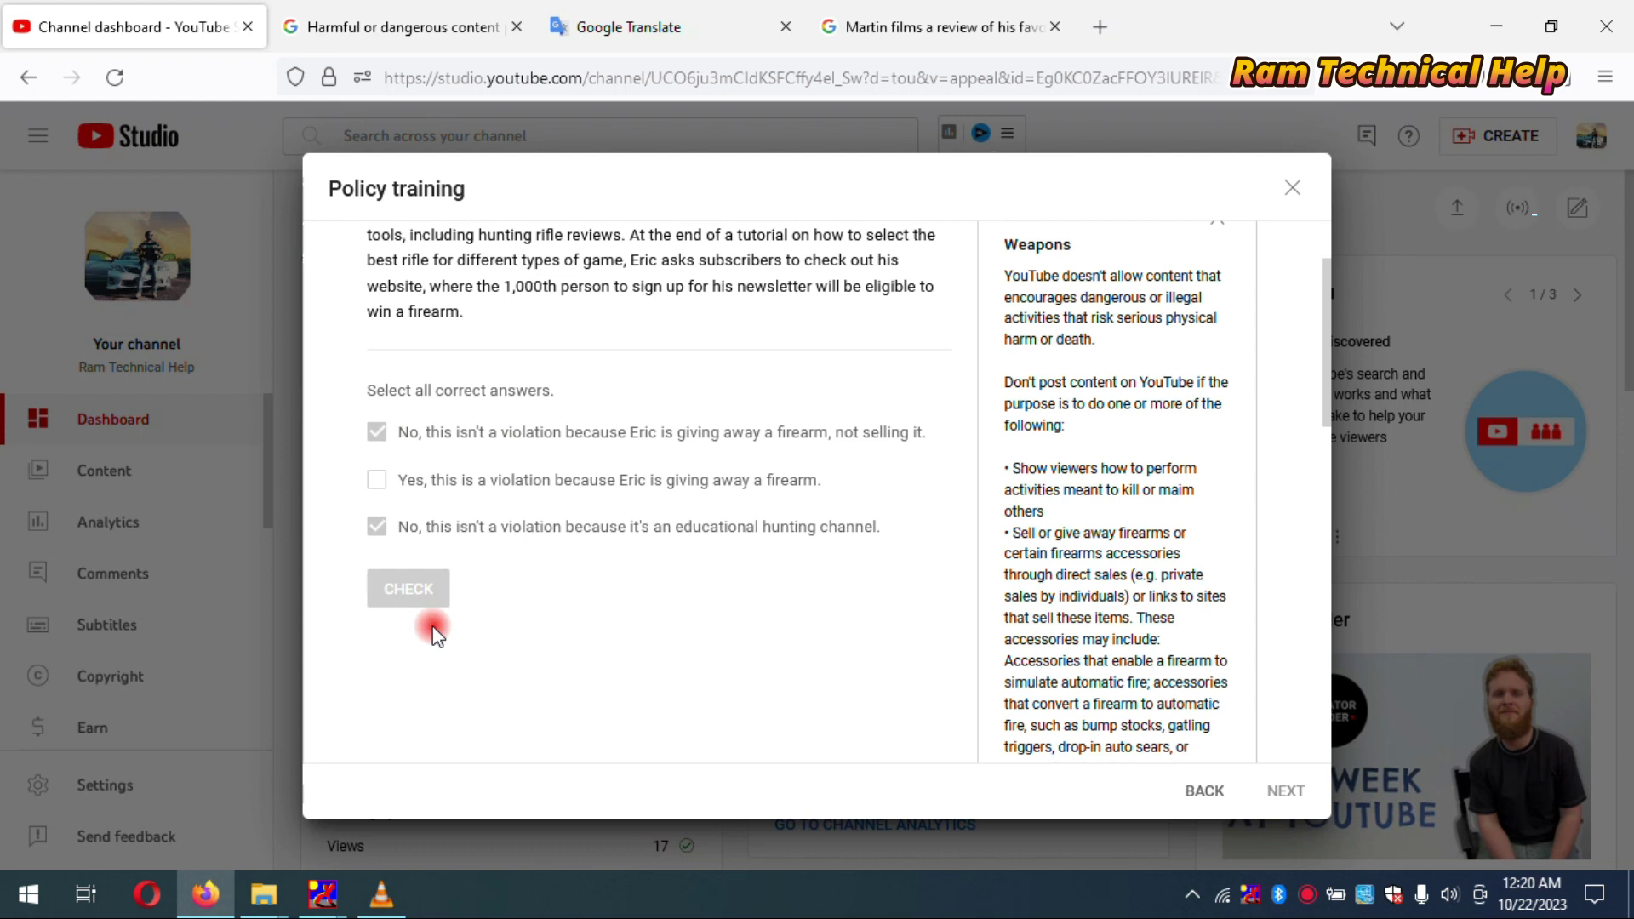
pyautogui.scroll(-2, 528, 647)
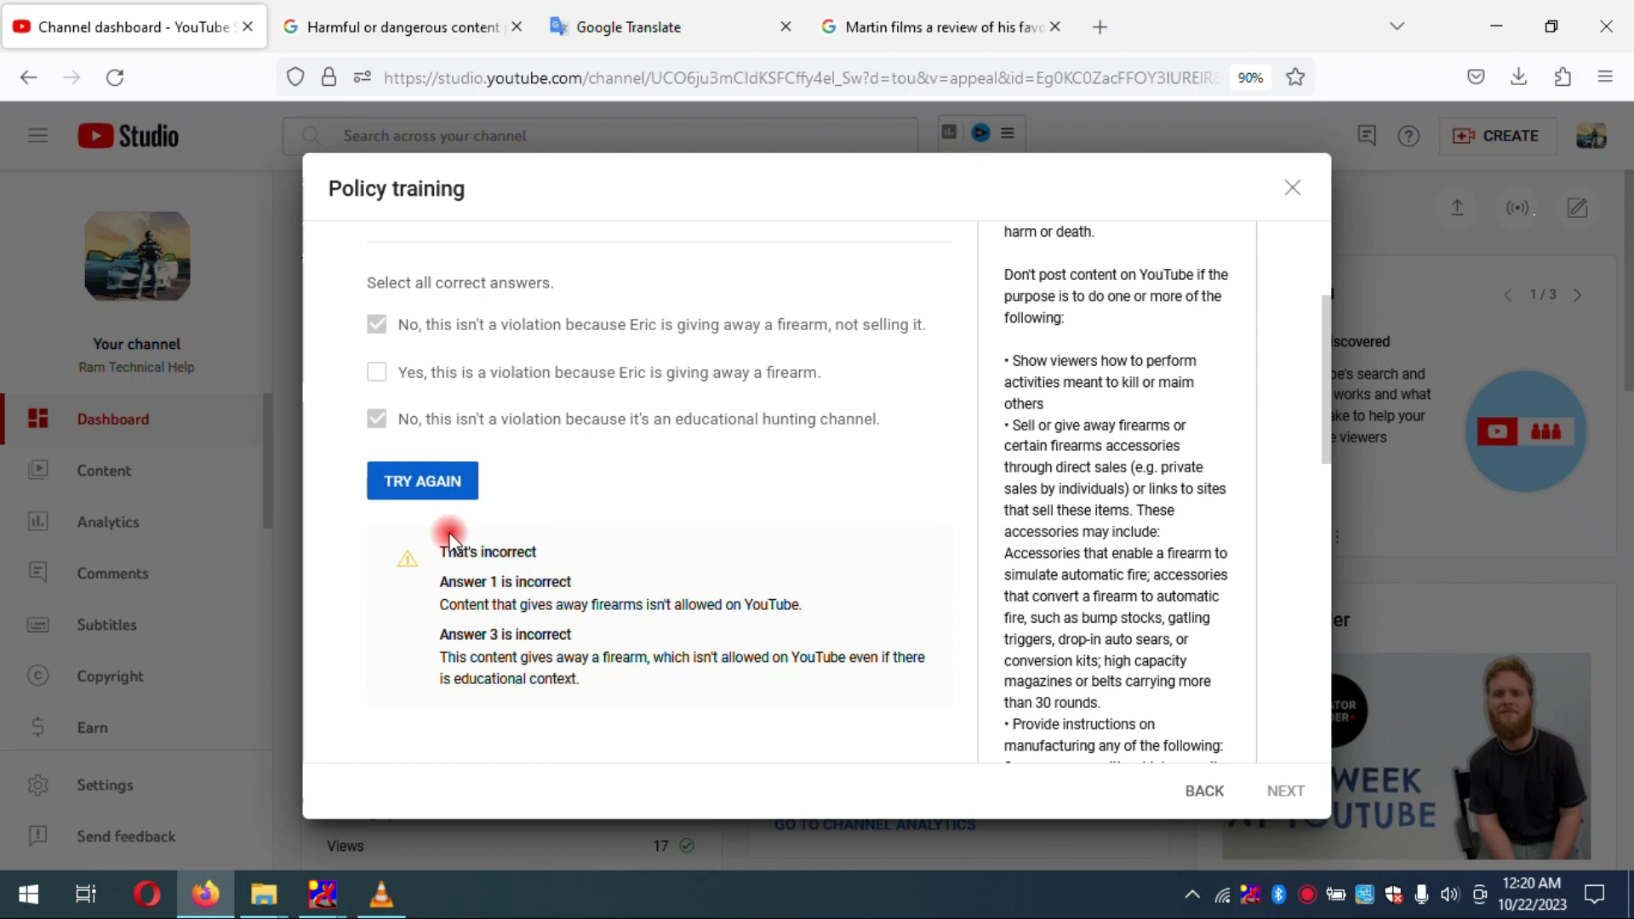
# Retry question 7, selecting only the "Yes, this is a violation" option about giving away a firearm, and check the answer
pyautogui.click(405, 485)
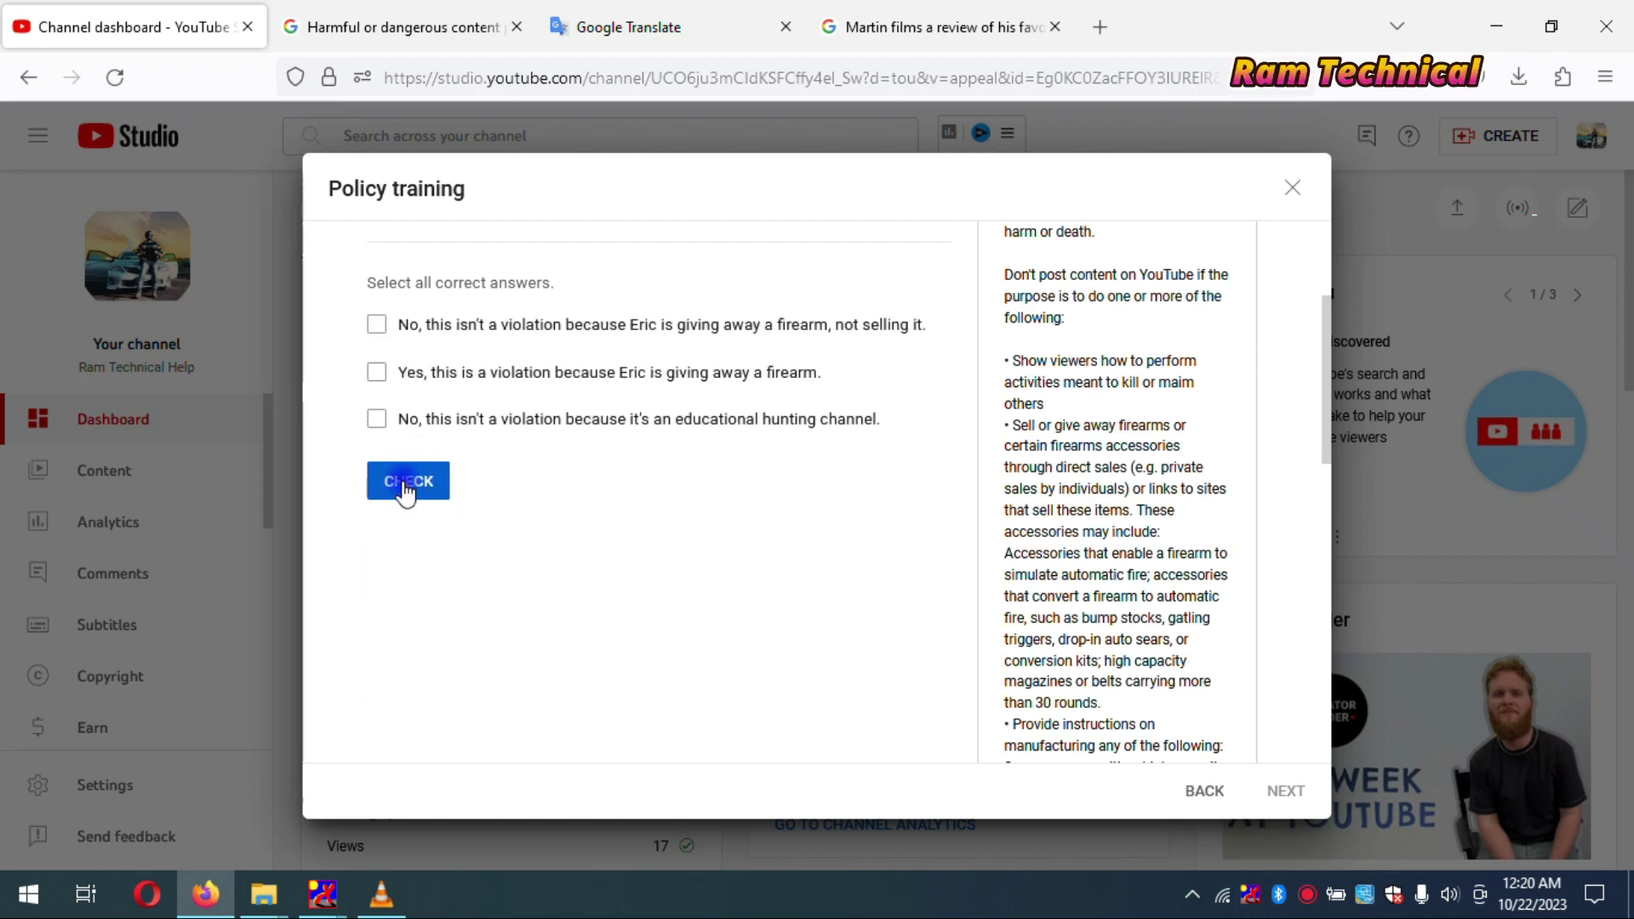
pyautogui.click(375, 372)
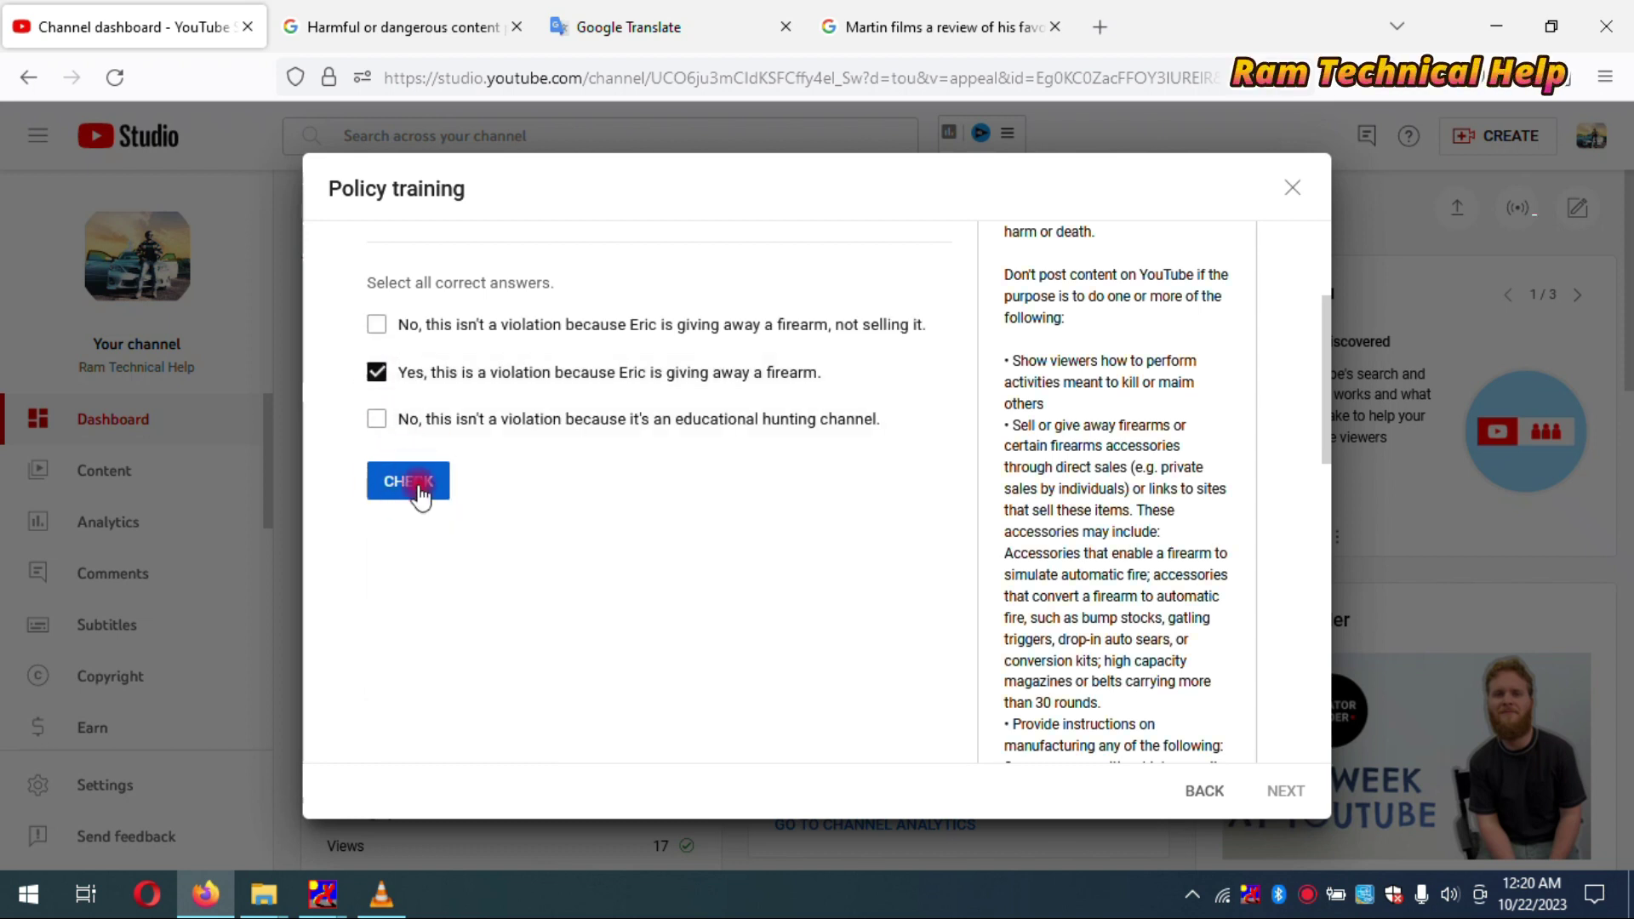
pyautogui.click(422, 484)
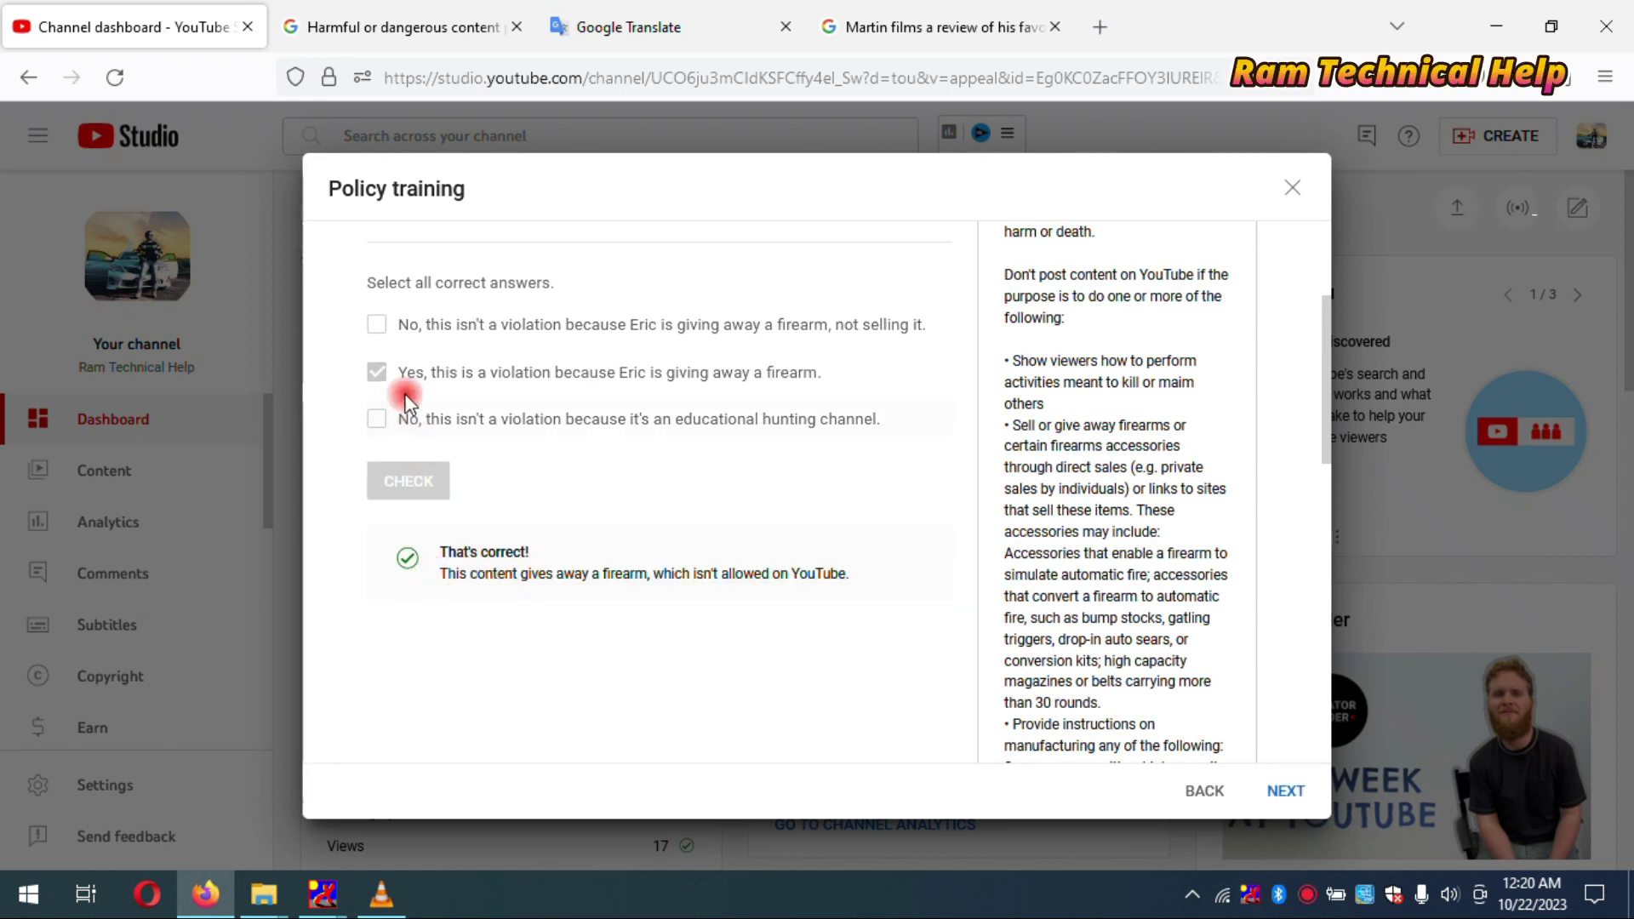
# Review the question 7 scenario with its answer feedback and read through the Weapons policy information
pyautogui.scroll(2, 600, 434)
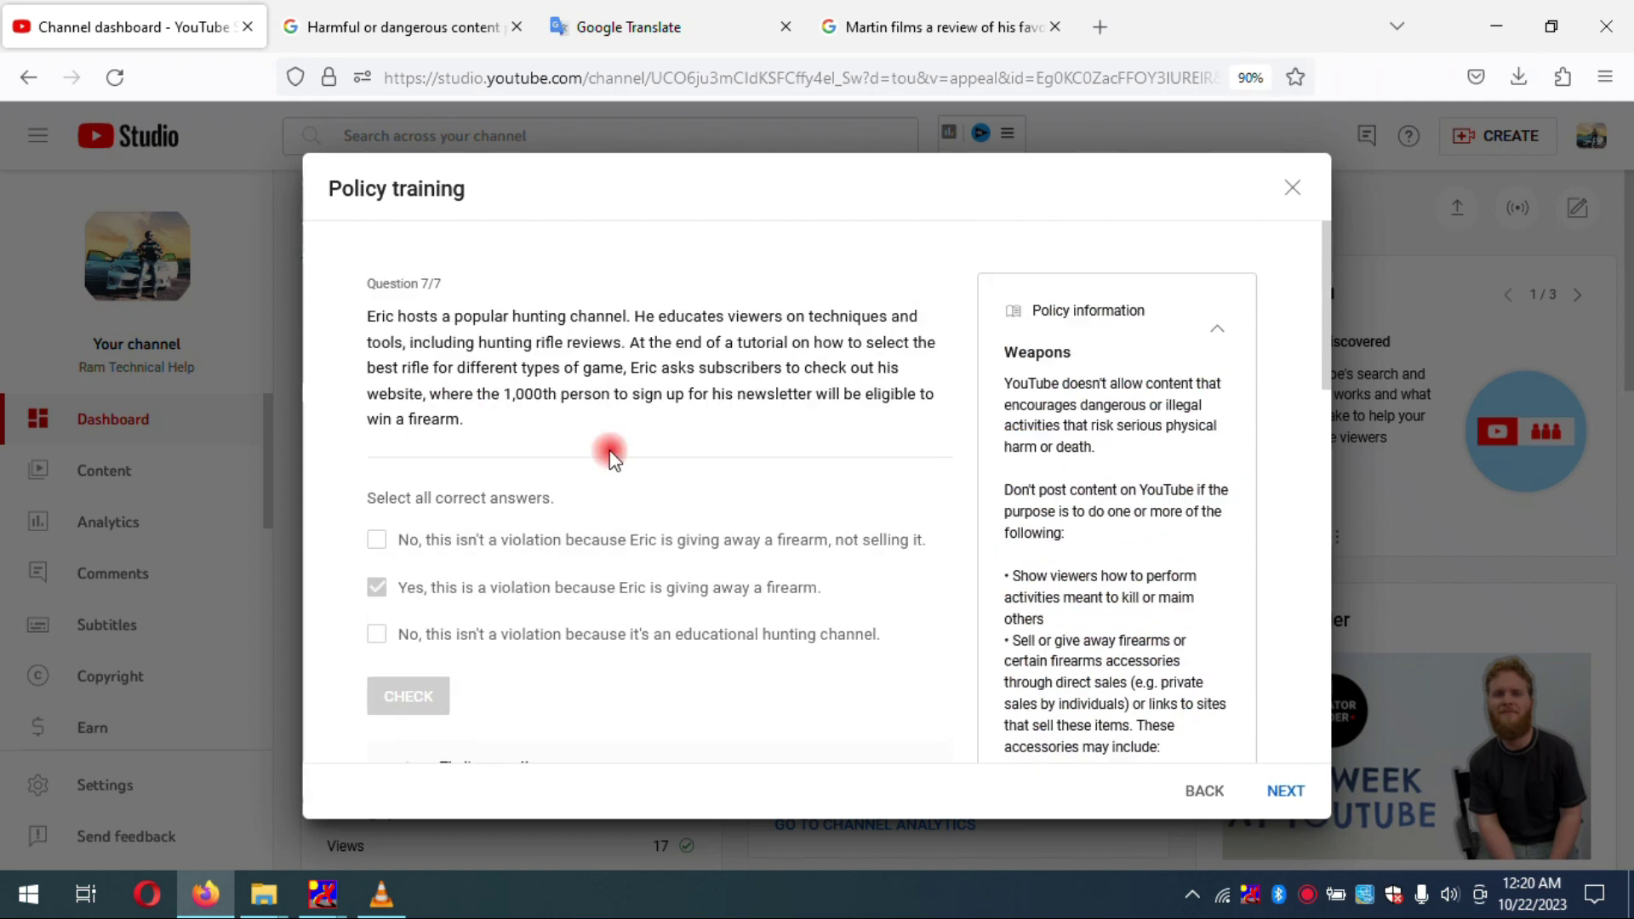
pyautogui.scroll(-3, 596, 441)
pyautogui.scroll(3, 602, 466)
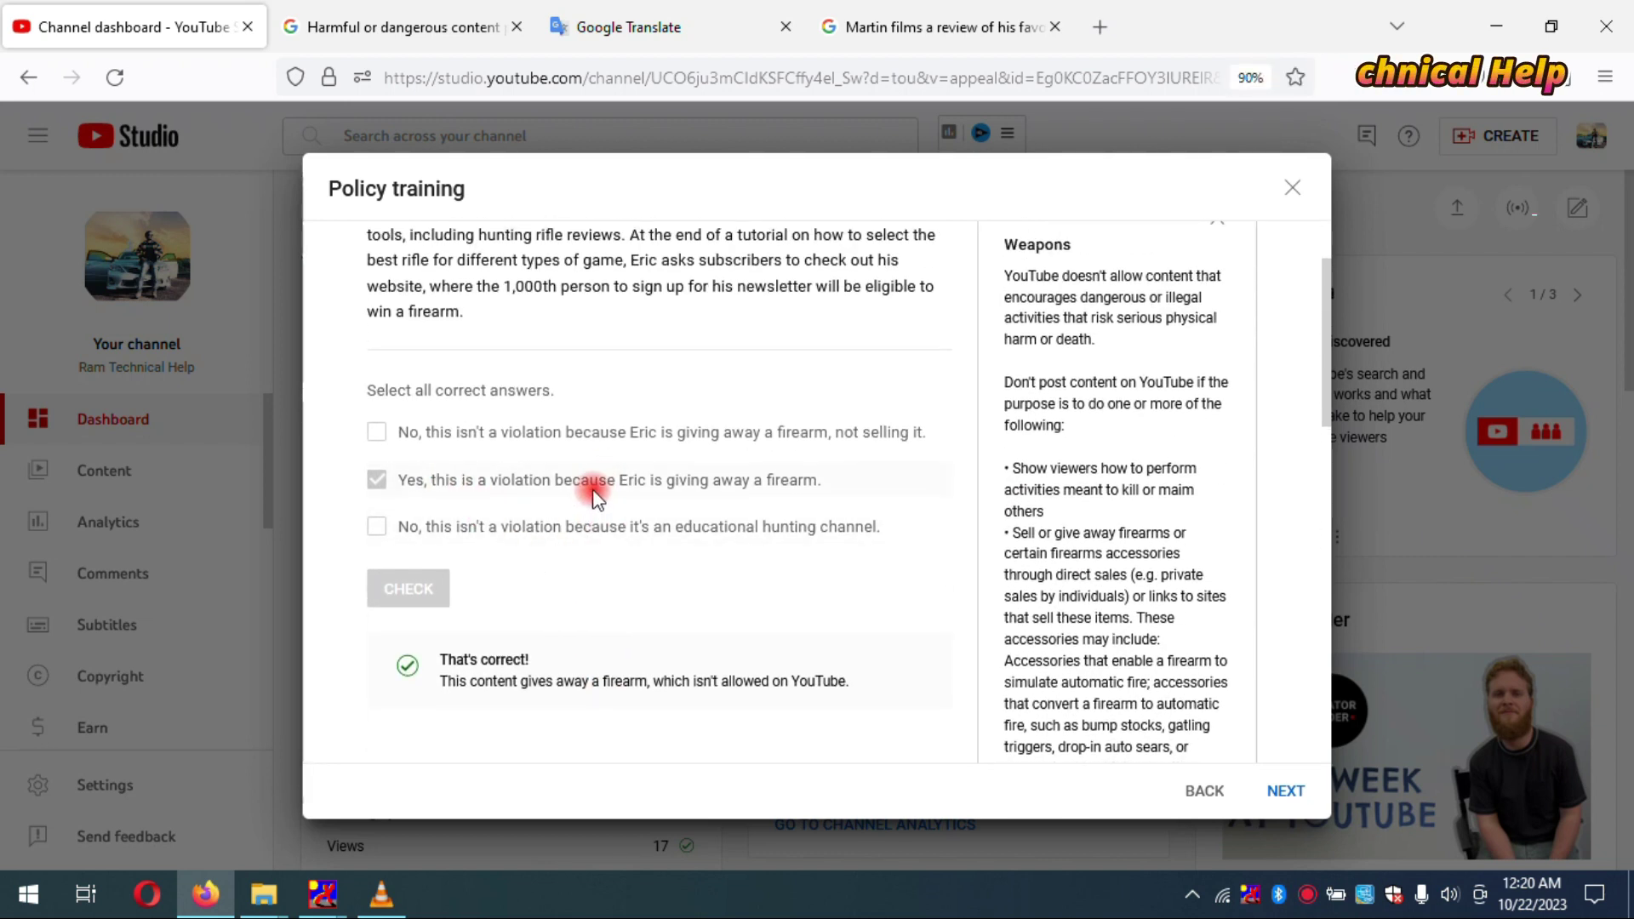
pyautogui.scroll(2, 595, 485)
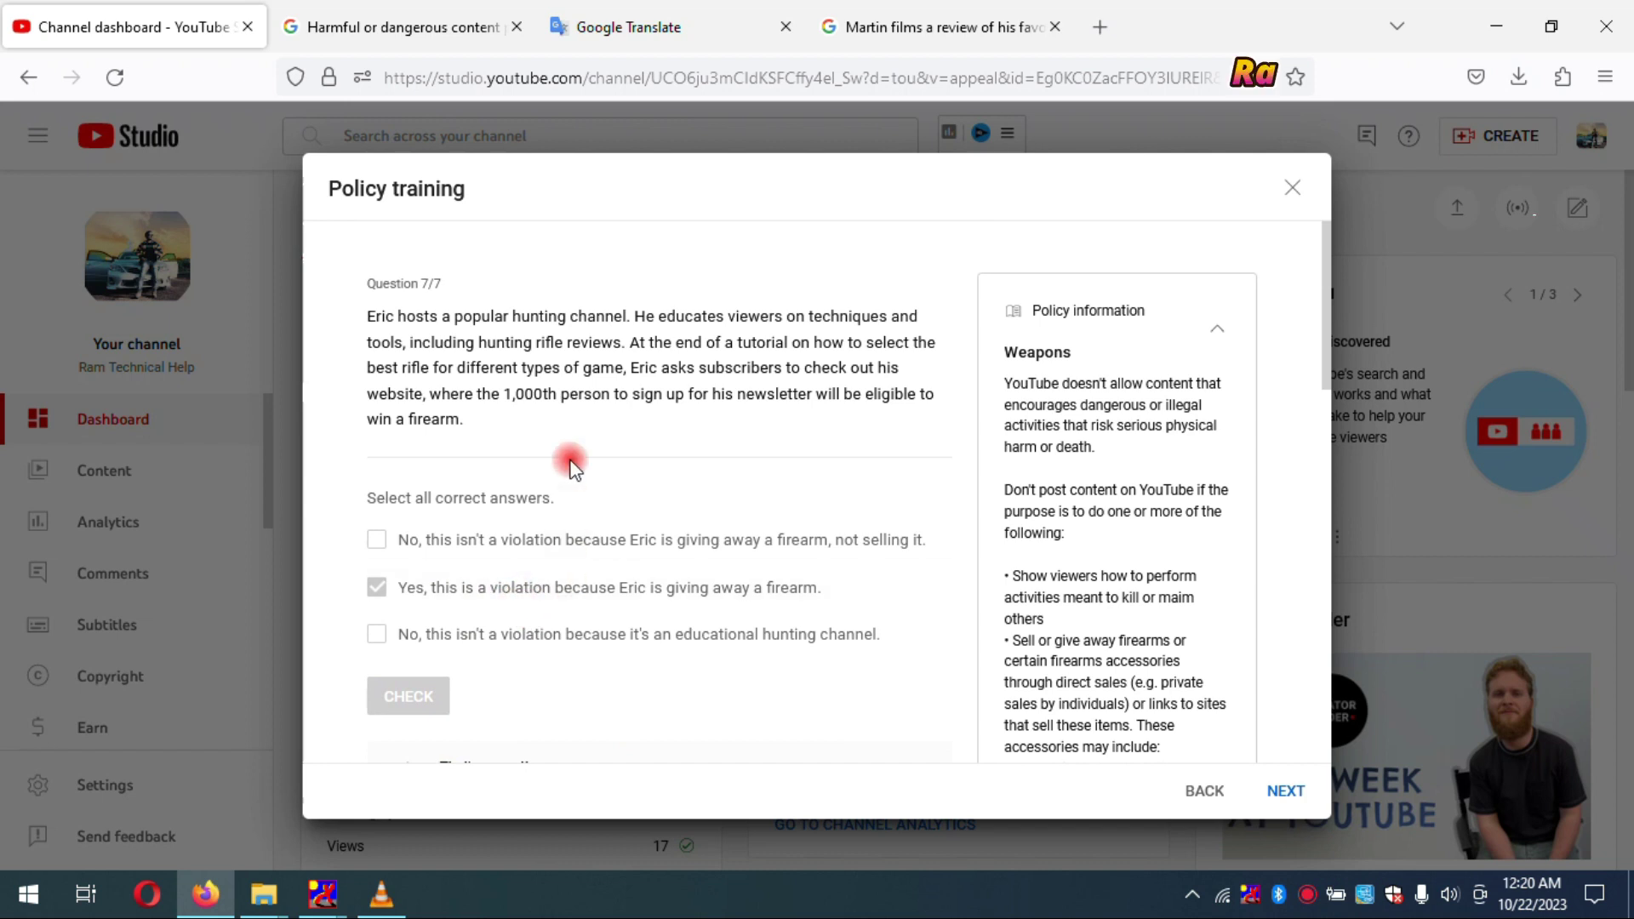
pyautogui.scroll(-3, 740, 528)
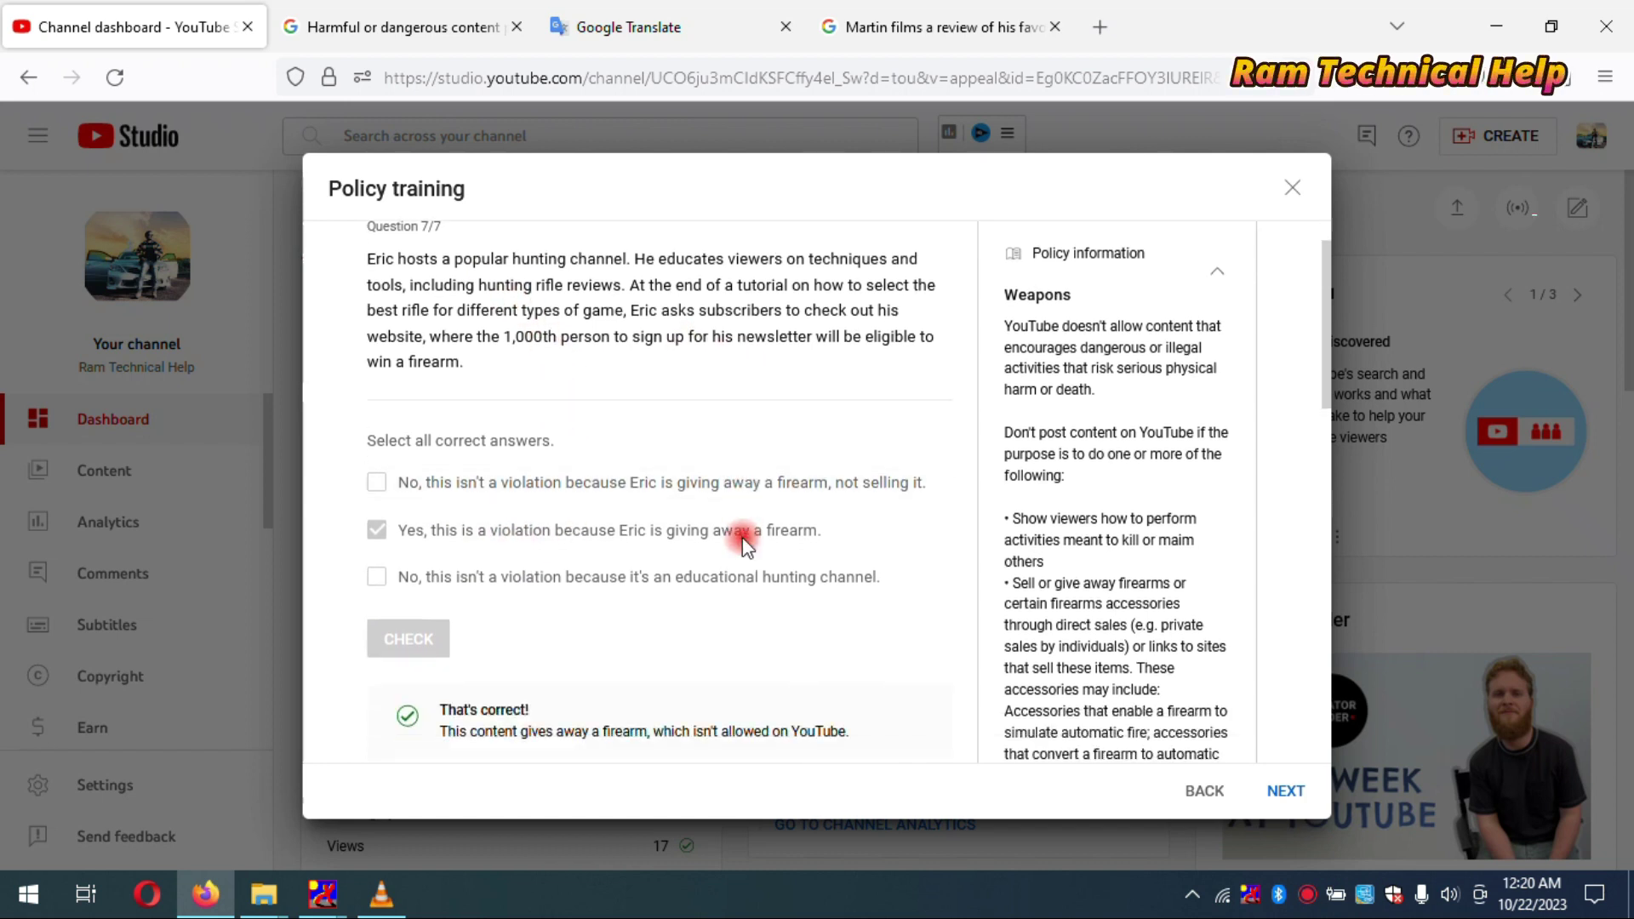
pyautogui.scroll(-1, 675, 569)
pyautogui.scroll(-7, 1039, 621)
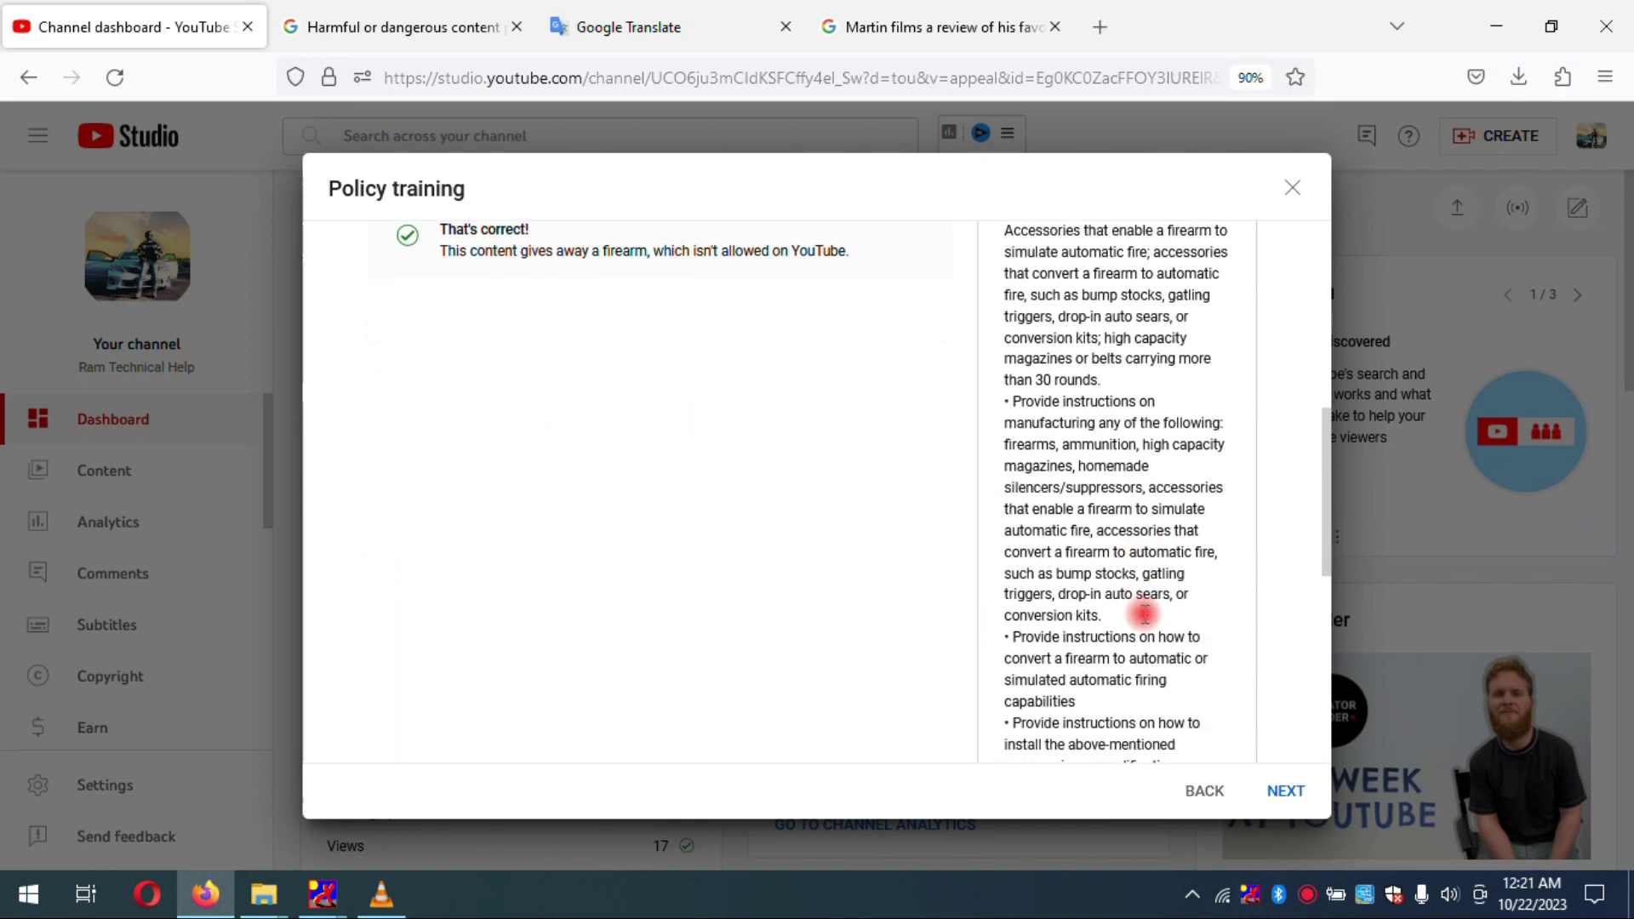
pyautogui.scroll(-2, 1145, 611)
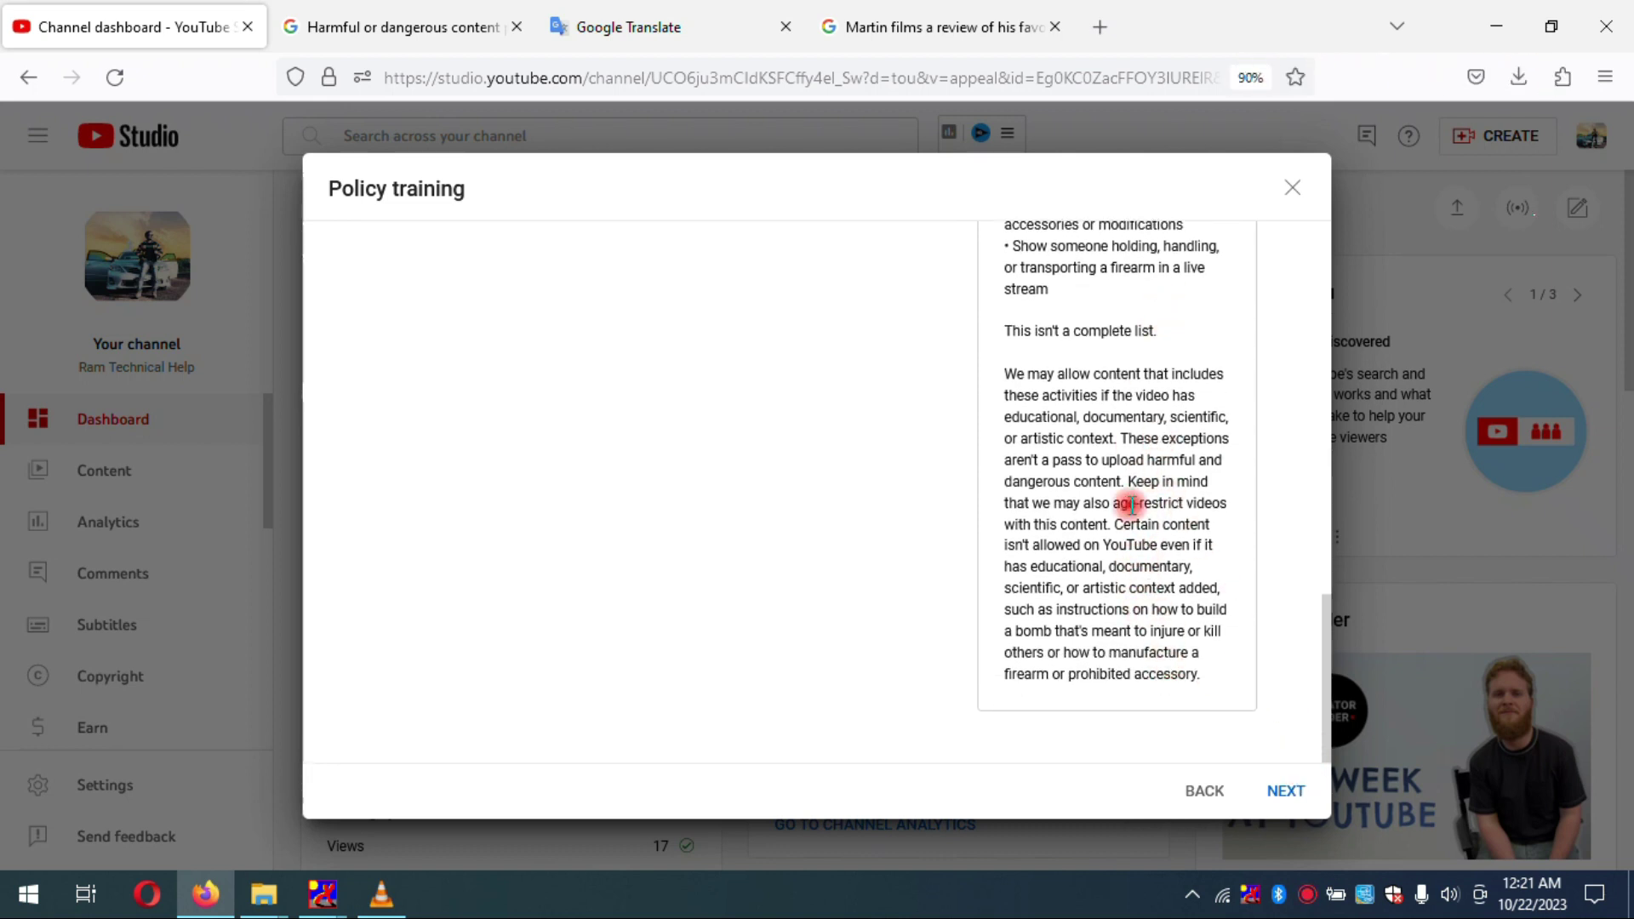
pyautogui.scroll(10, 1120, 443)
pyautogui.scroll(1, 1117, 424)
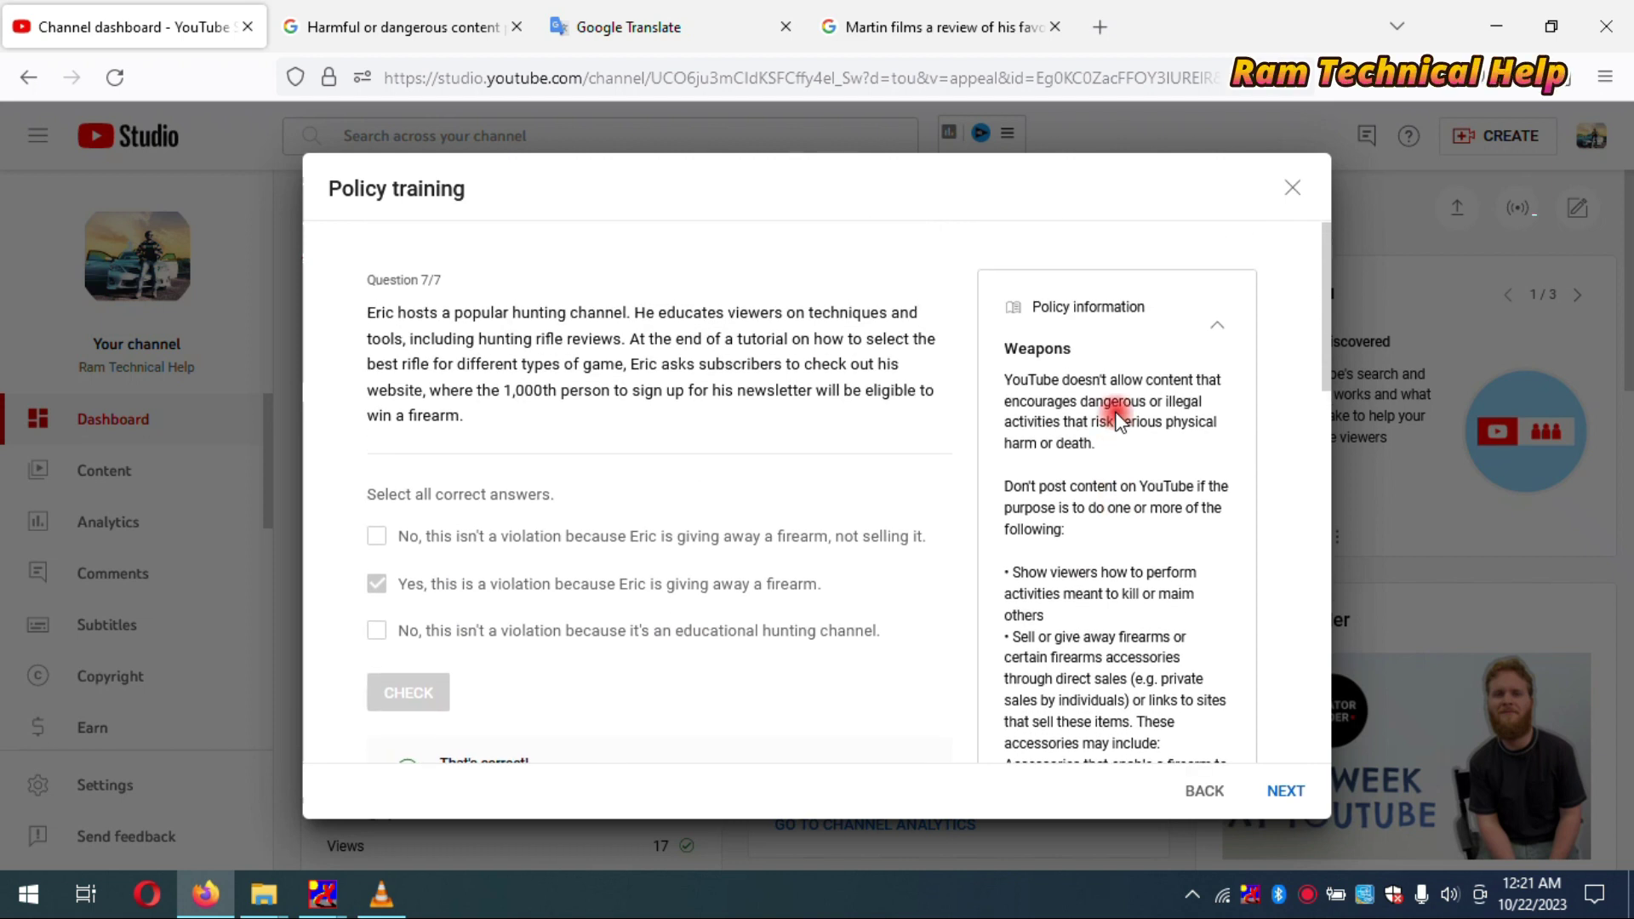
pyautogui.scroll(-10, 1102, 476)
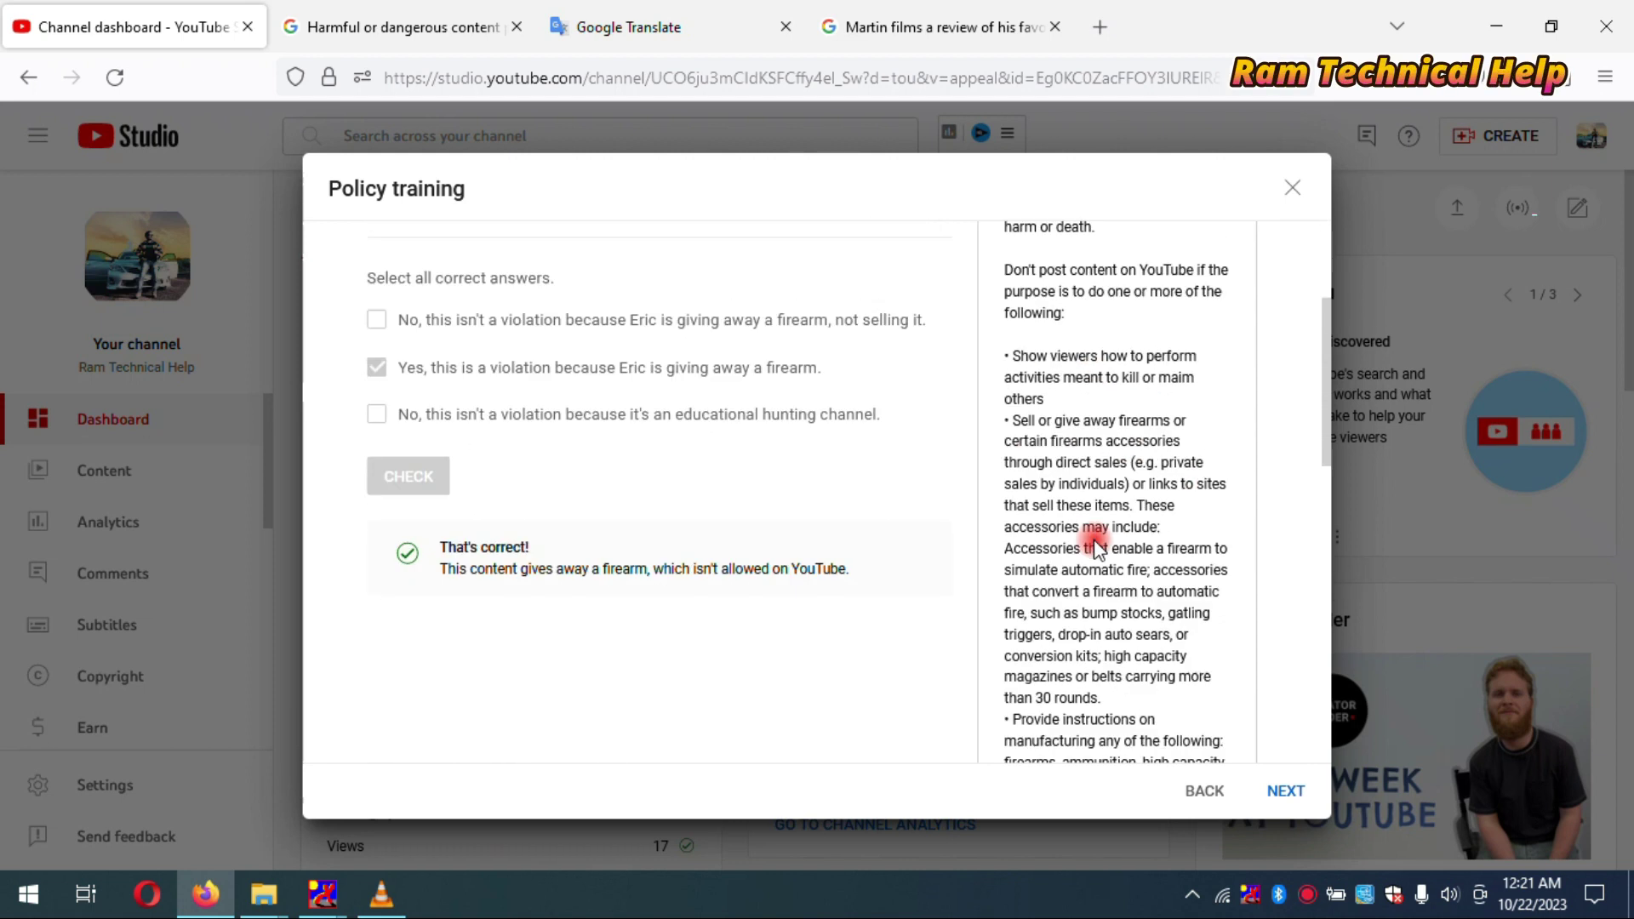
# Finish reading the Weapons policy information and continue past question 7 to complete the policy training
pyautogui.scroll(-2, 1095, 539)
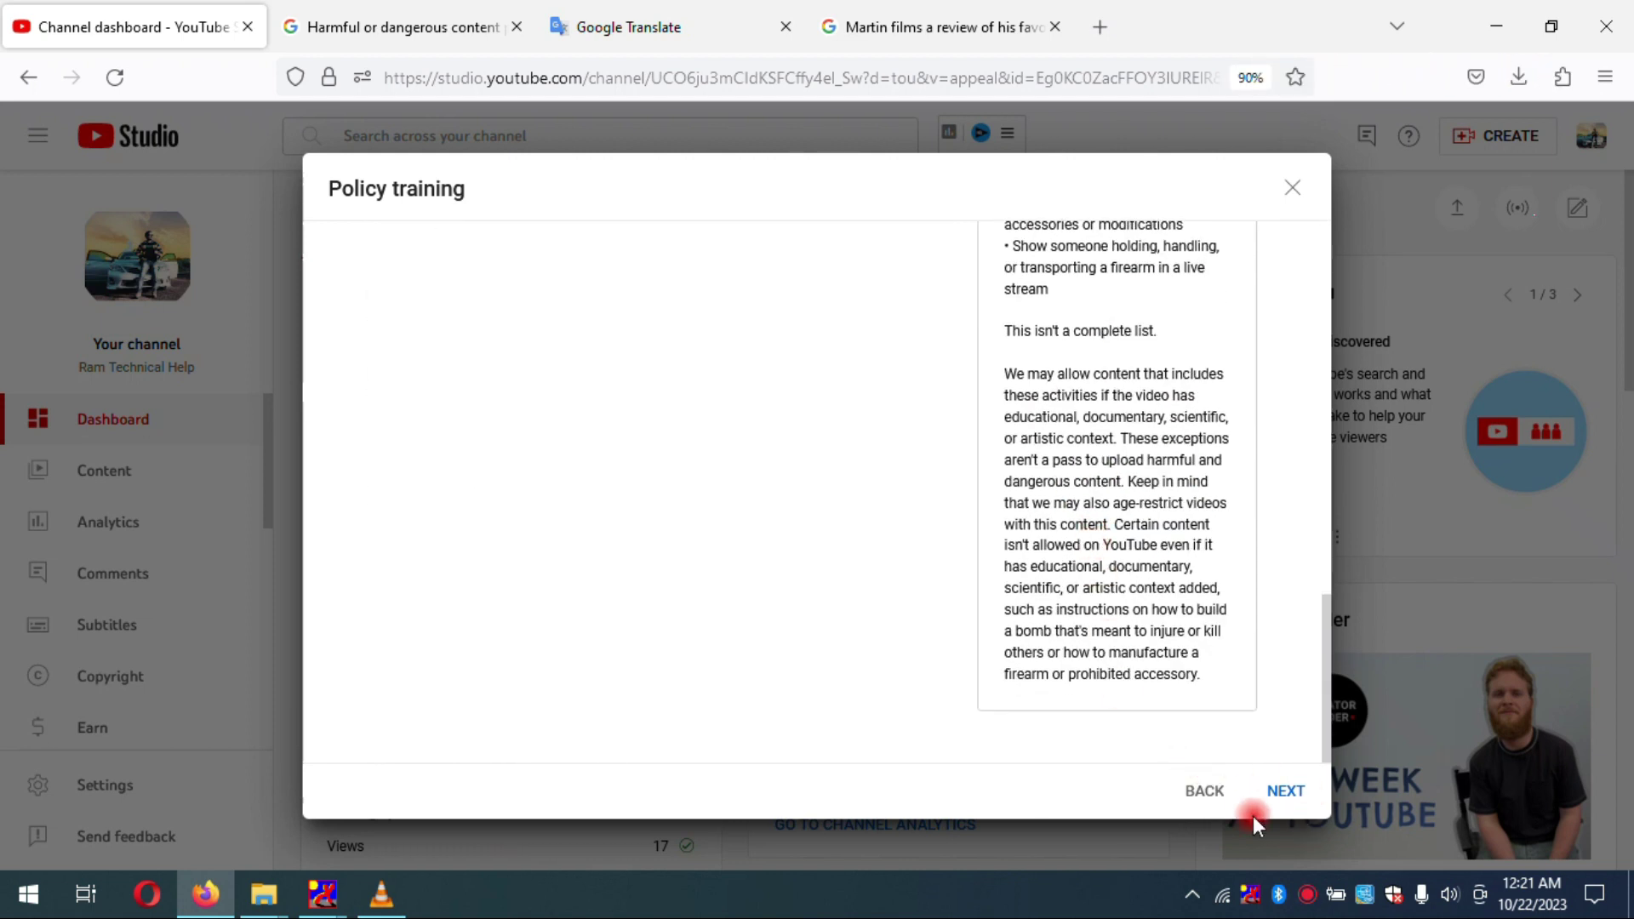
pyautogui.click(1291, 790)
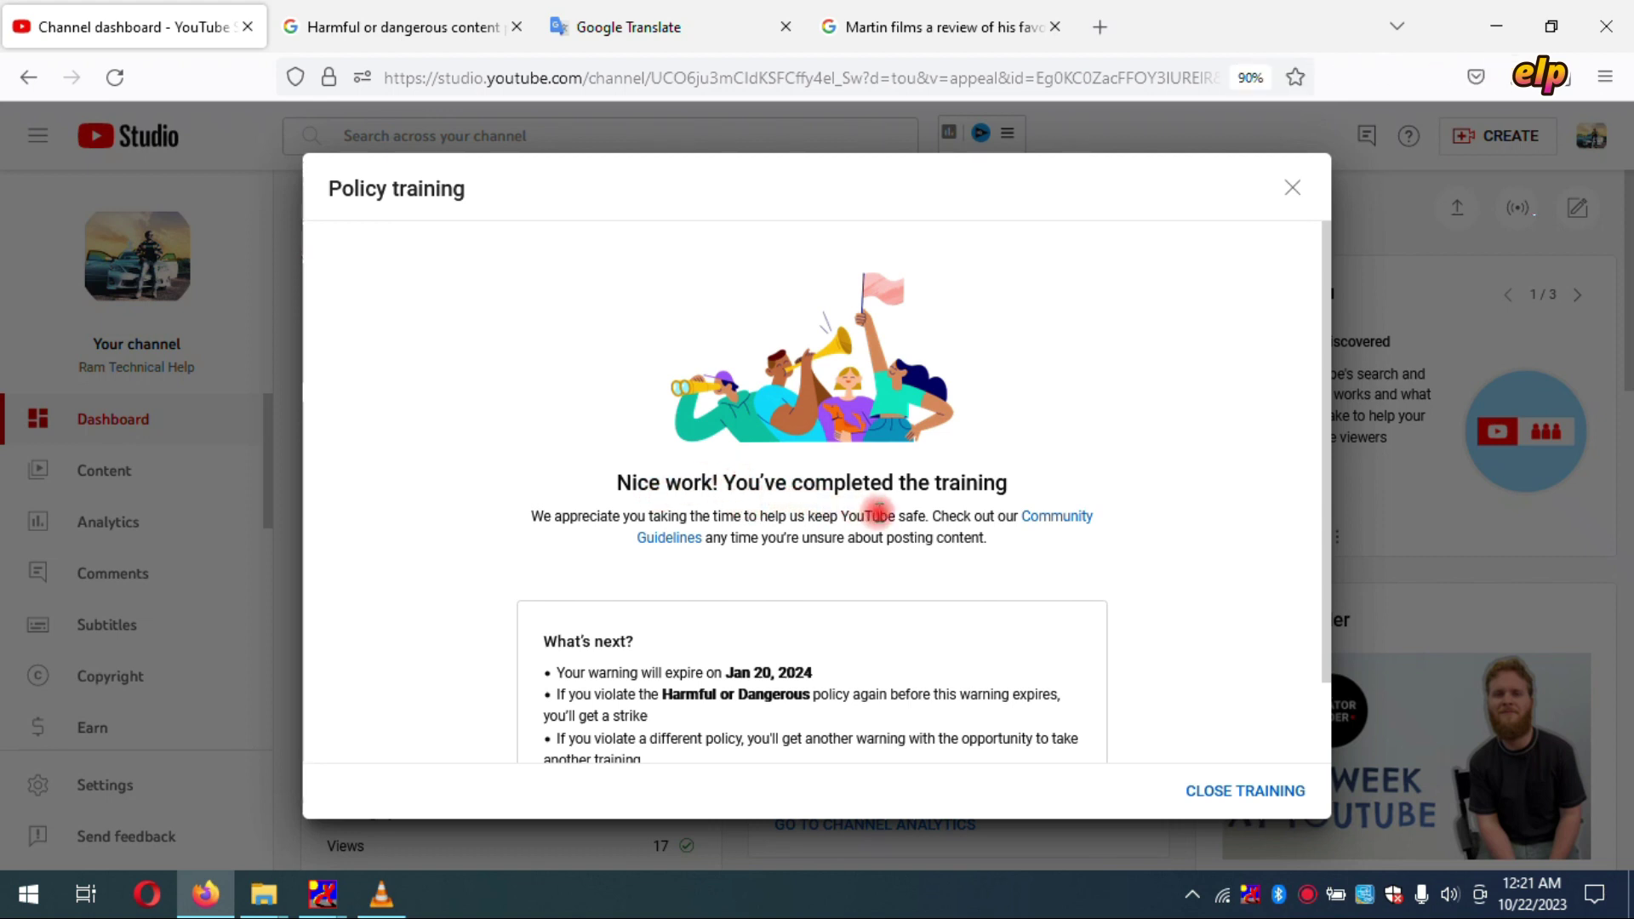
# Read the training completion page, examining the "What's next?" notes on warning expiry, repeat Harmful or Dangerous violations and violations of other policies
pyautogui.scroll(-1, 788, 565)
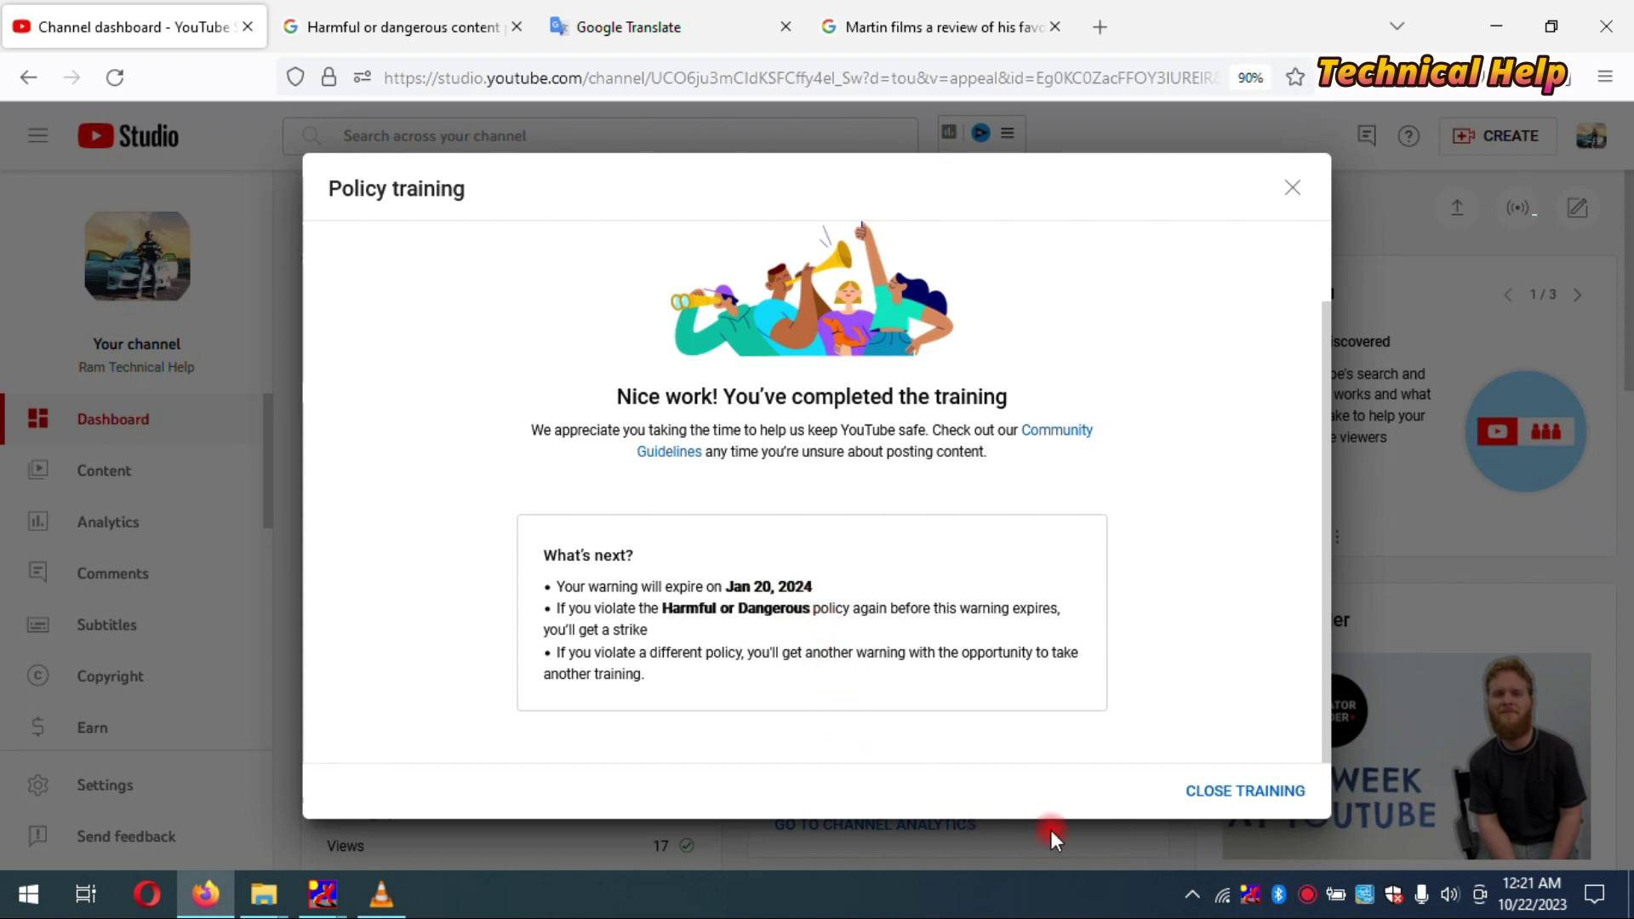
pyautogui.click(1152, 874)
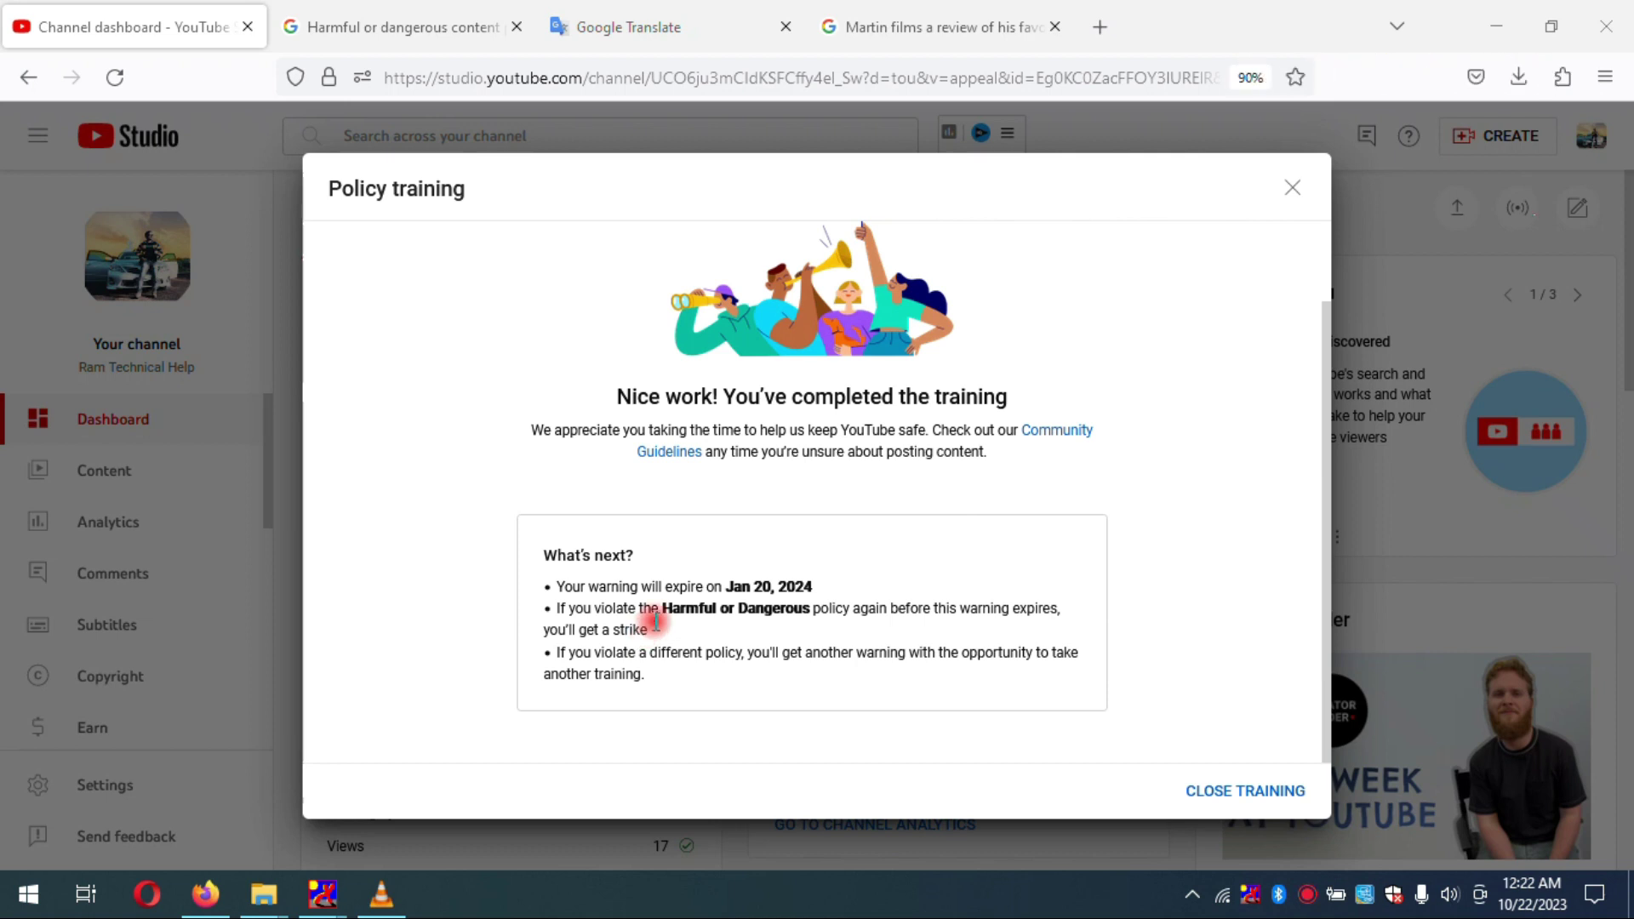
pyautogui.click(634, 630)
pyautogui.moveTo(634, 630); pyautogui.dragTo(557, 607)
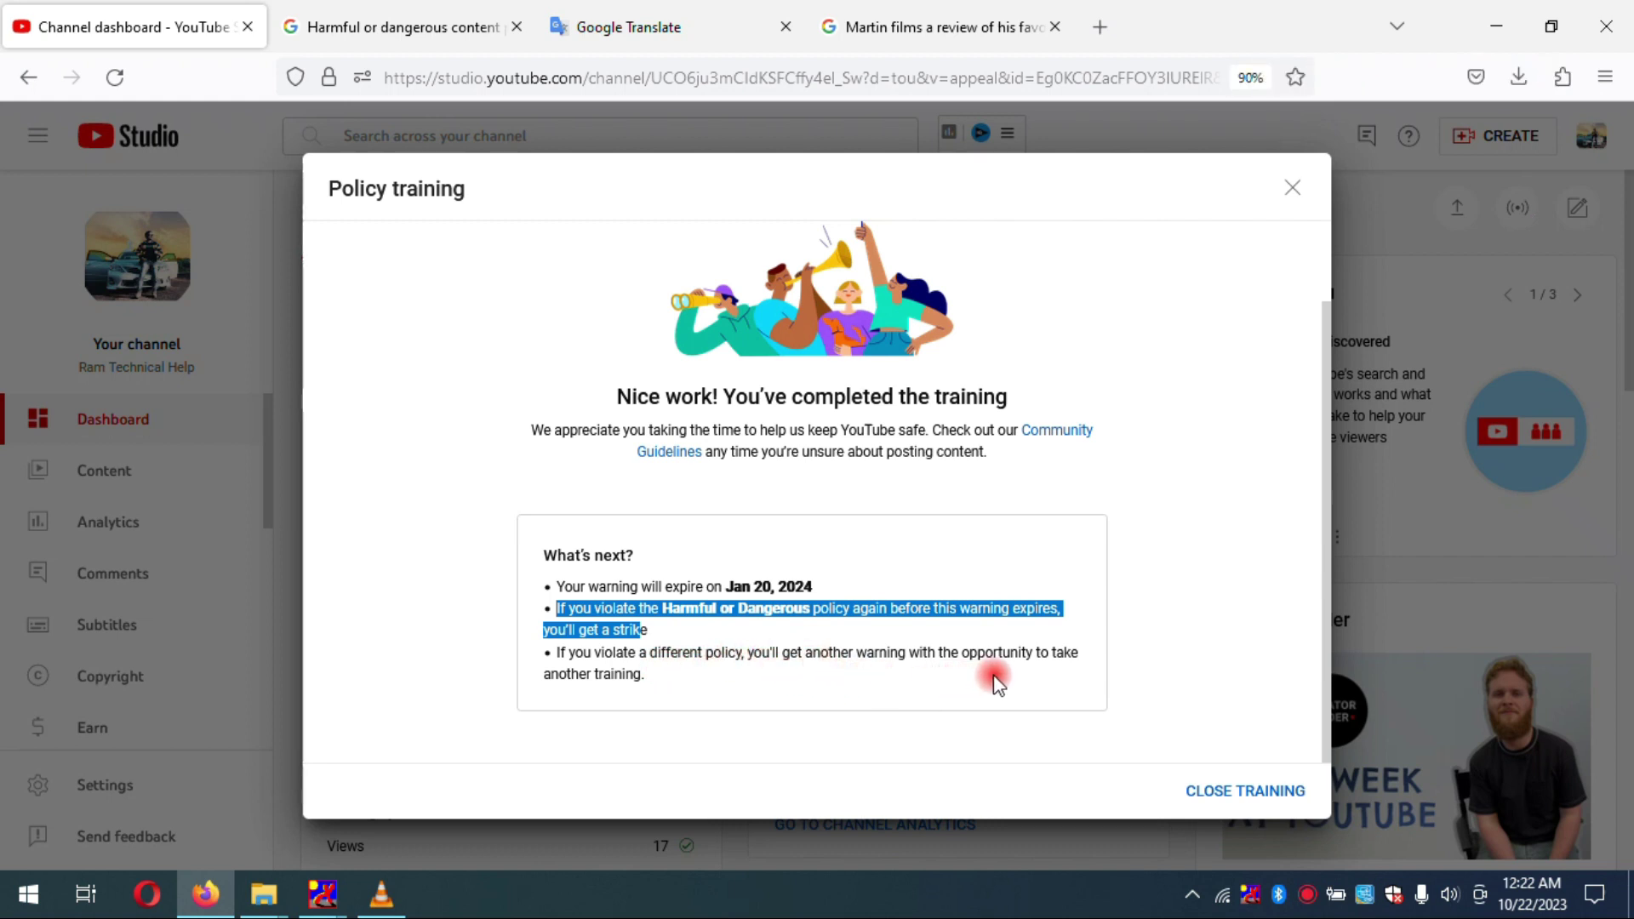
pyautogui.click(664, 693)
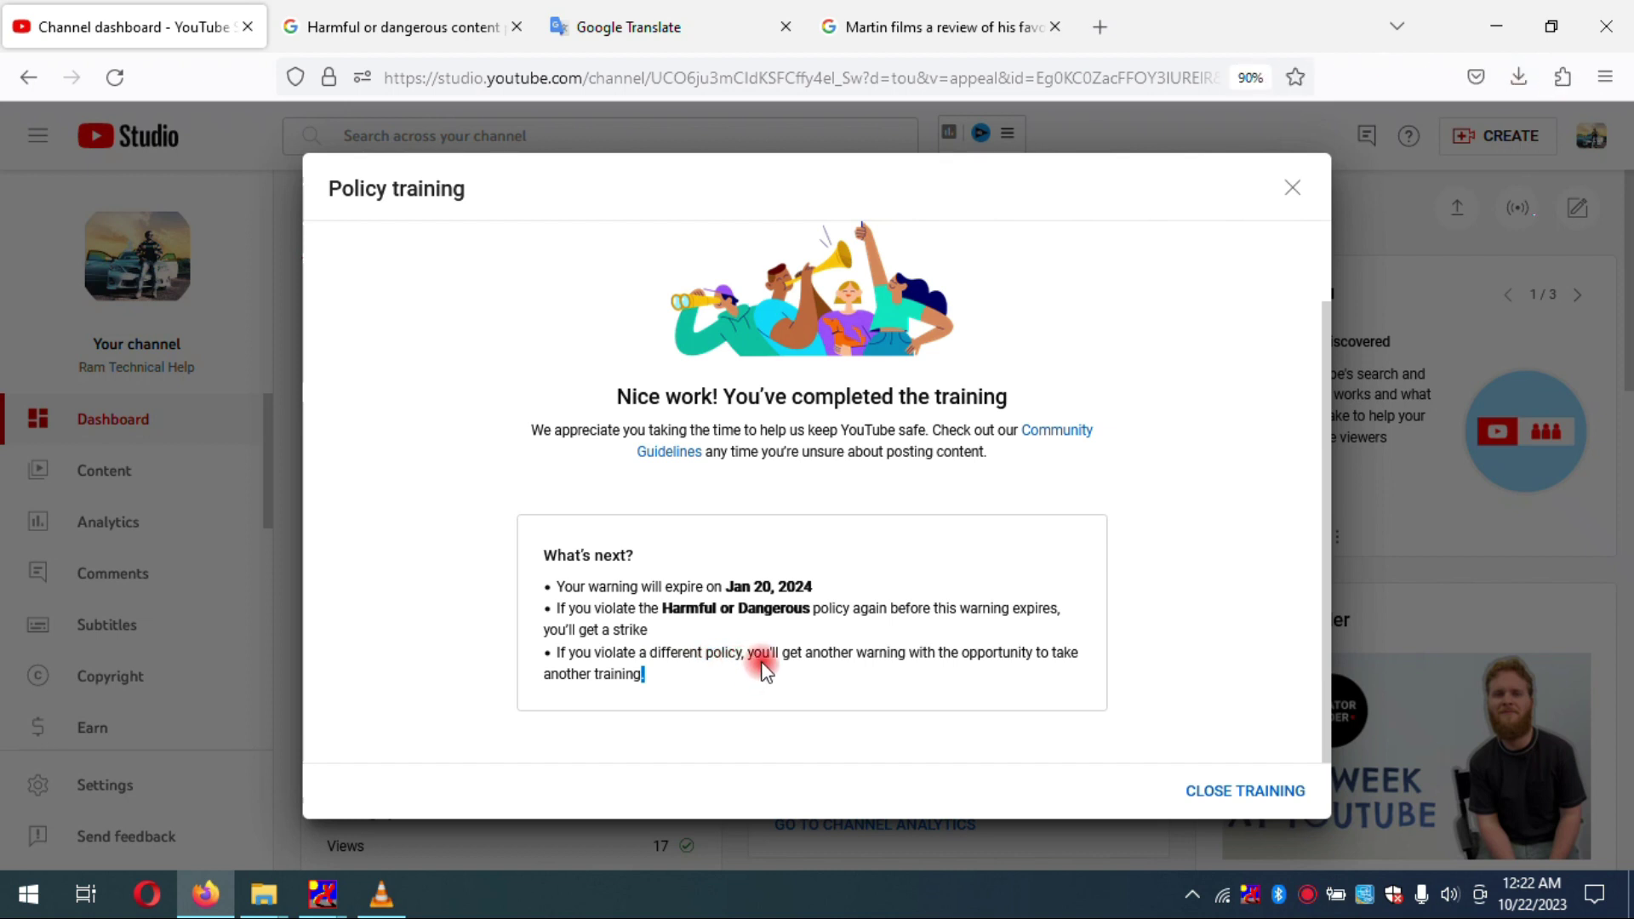
pyautogui.click(896, 651)
pyautogui.moveTo(895, 651); pyautogui.dragTo(865, 650)
pyautogui.click(862, 652)
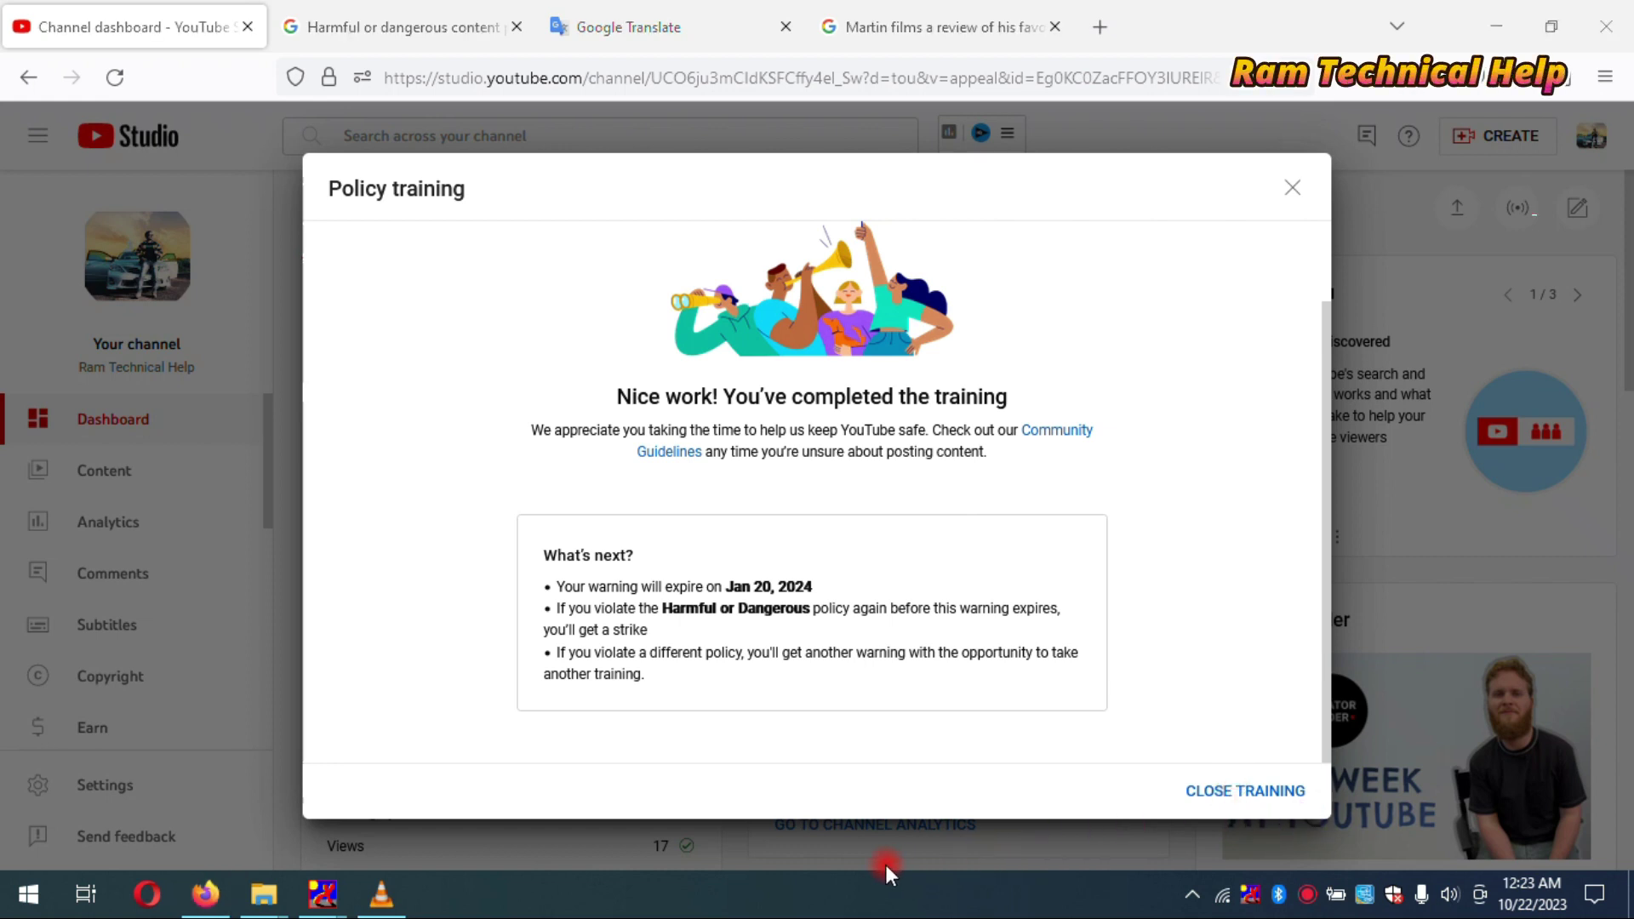
# Close the completed policy training and the "Review an issue" dialog to return to the channel dashboard
pyautogui.click(1234, 790)
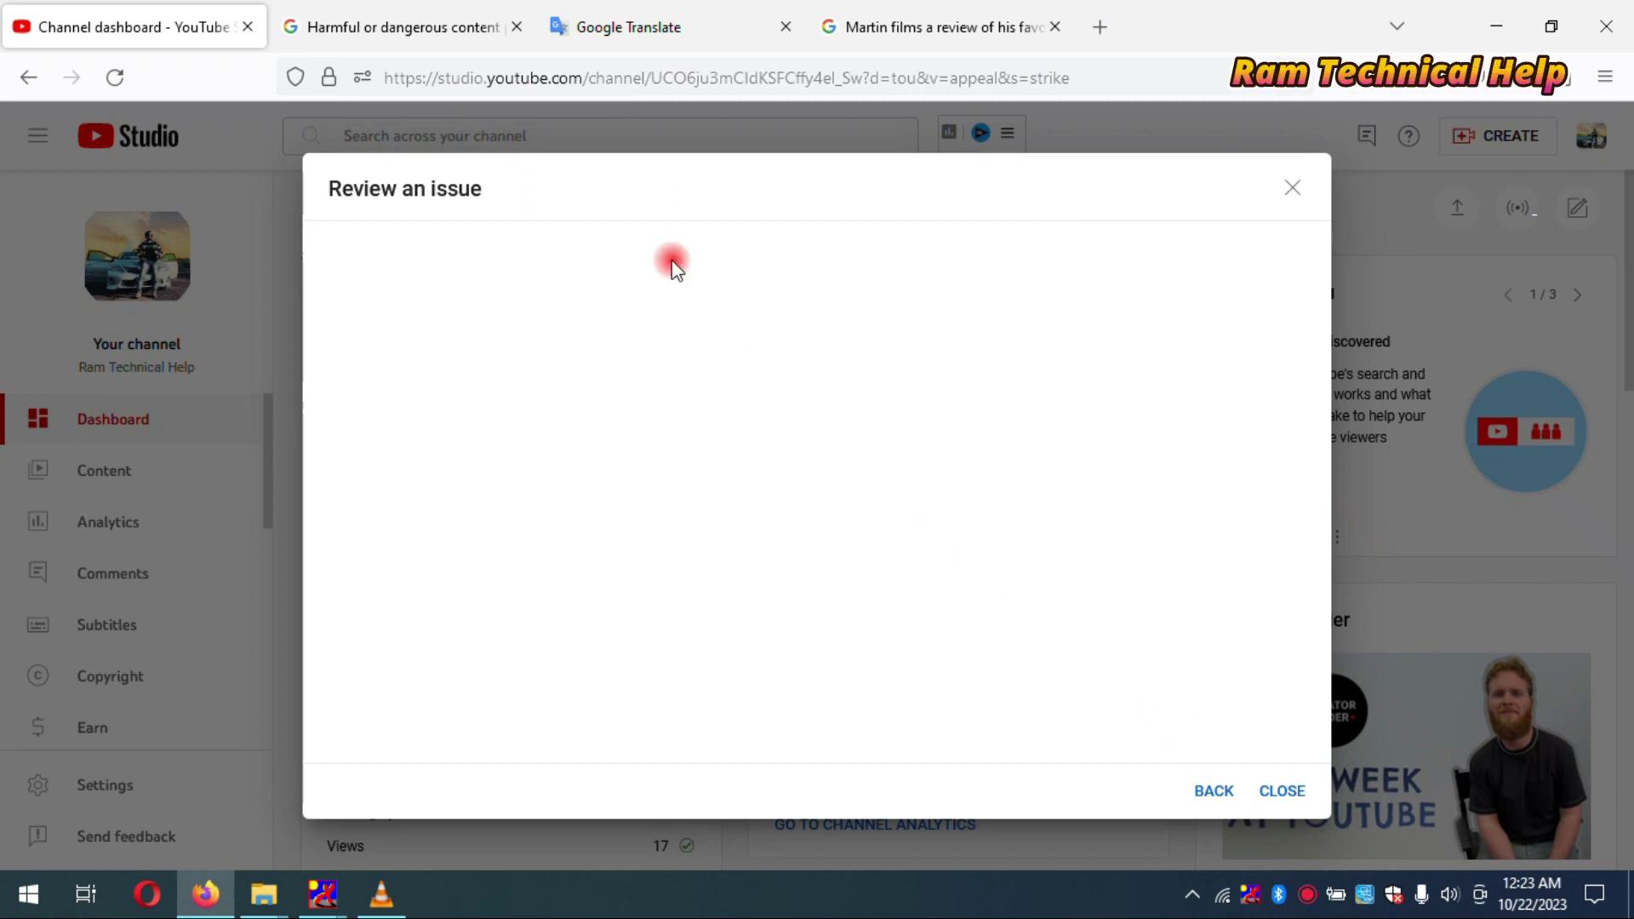
pyautogui.hotkey('ctrl', '-')
pyautogui.click(1283, 791)
# Open the Community Guidelines strikes summary and view the expiry information beside the completed training entry
pyautogui.click(666, 357)
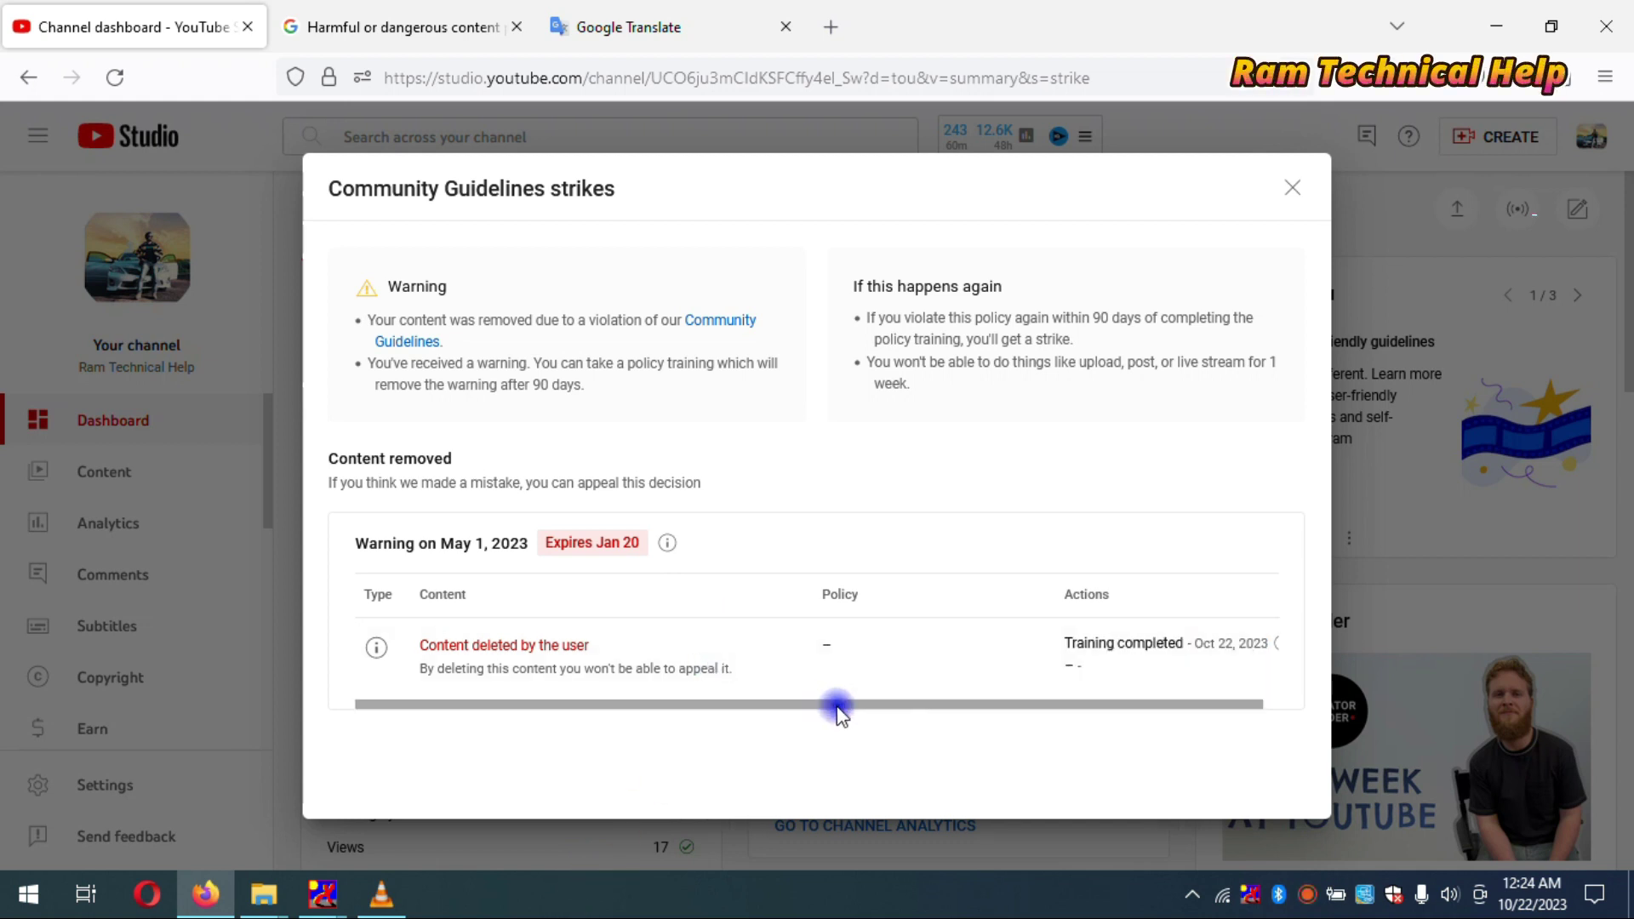
pyautogui.moveTo(842, 713); pyautogui.dragTo(978, 726)
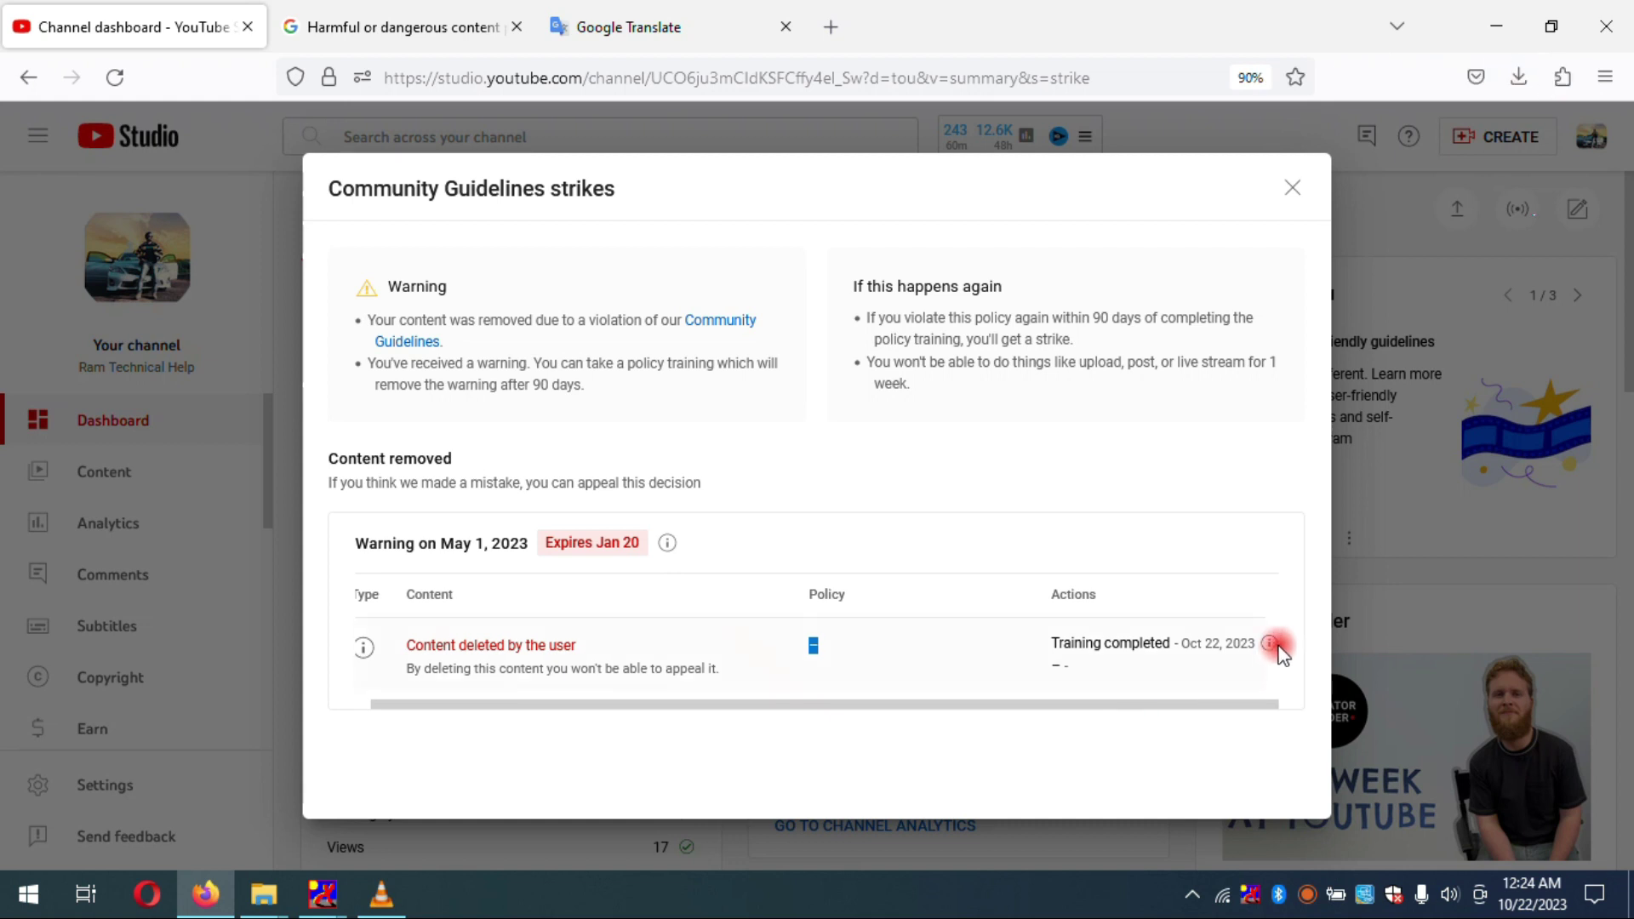
pyautogui.moveTo(1274, 644)
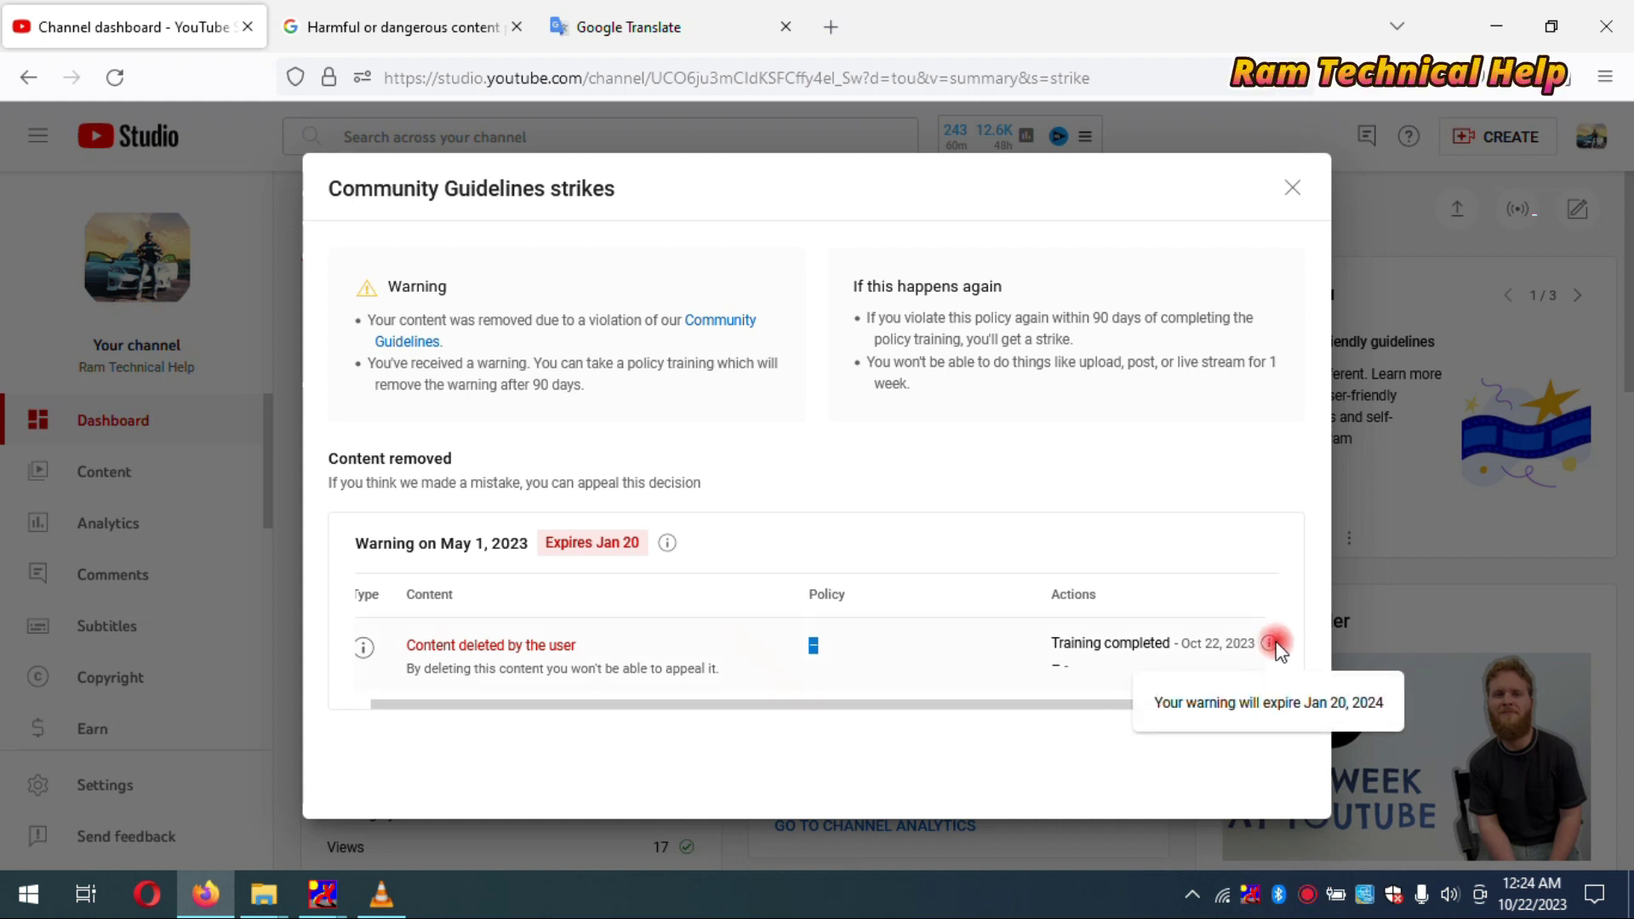